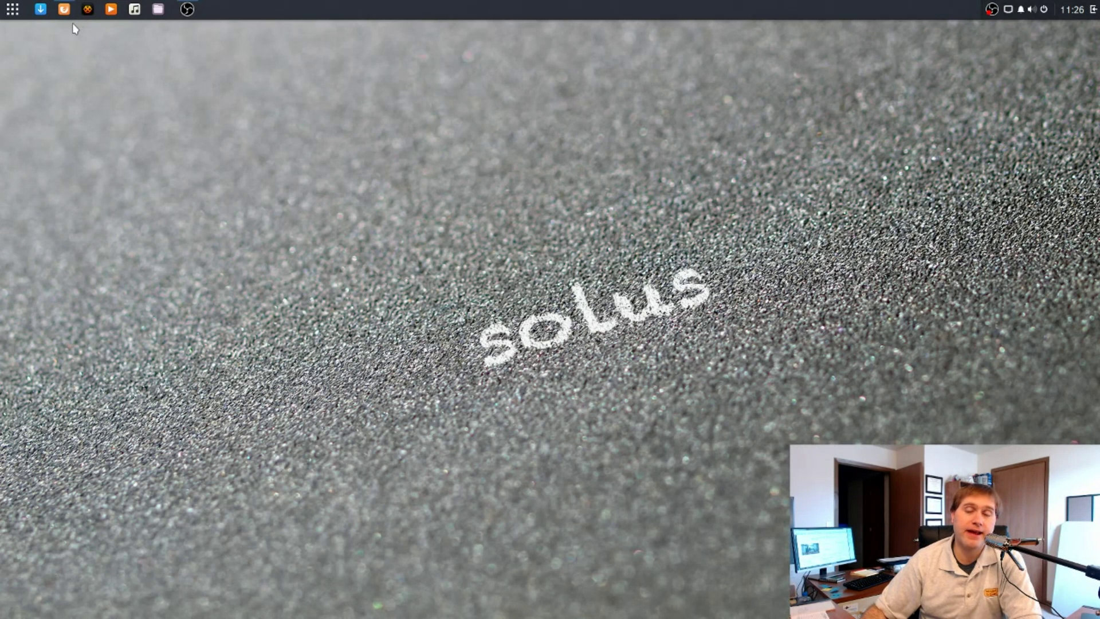
Bring the YouTube video page back and scroll down to its comments section.
{"action": "left_click", "coordinate": [63, 9]}
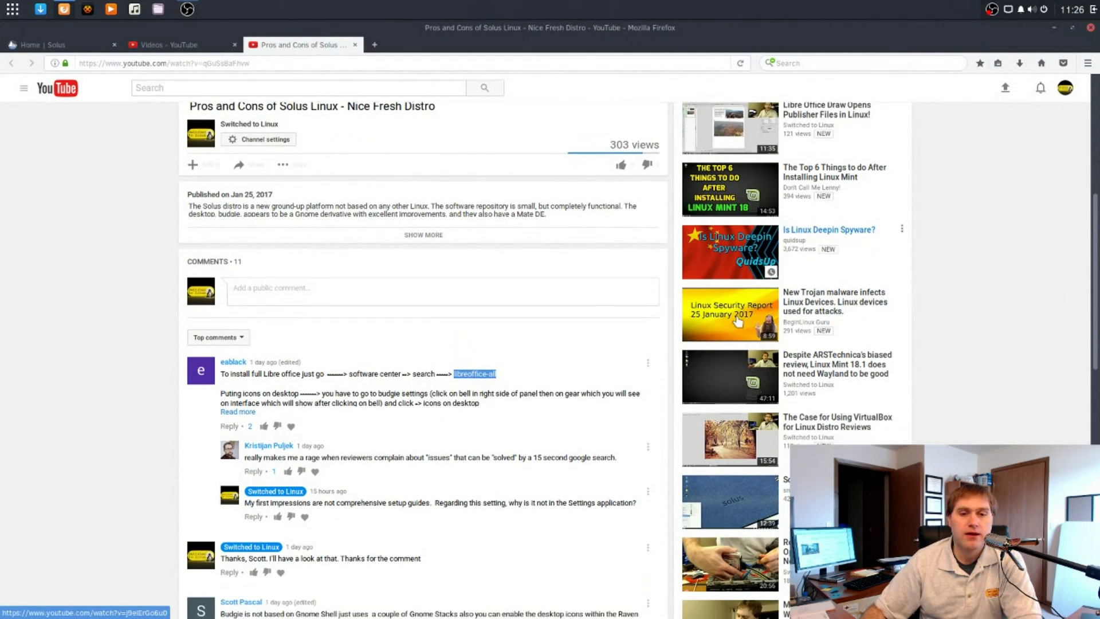
{"action": "scroll", "coordinate": [685, 310], "scroll_direction": "down", "scroll_amount": 1}
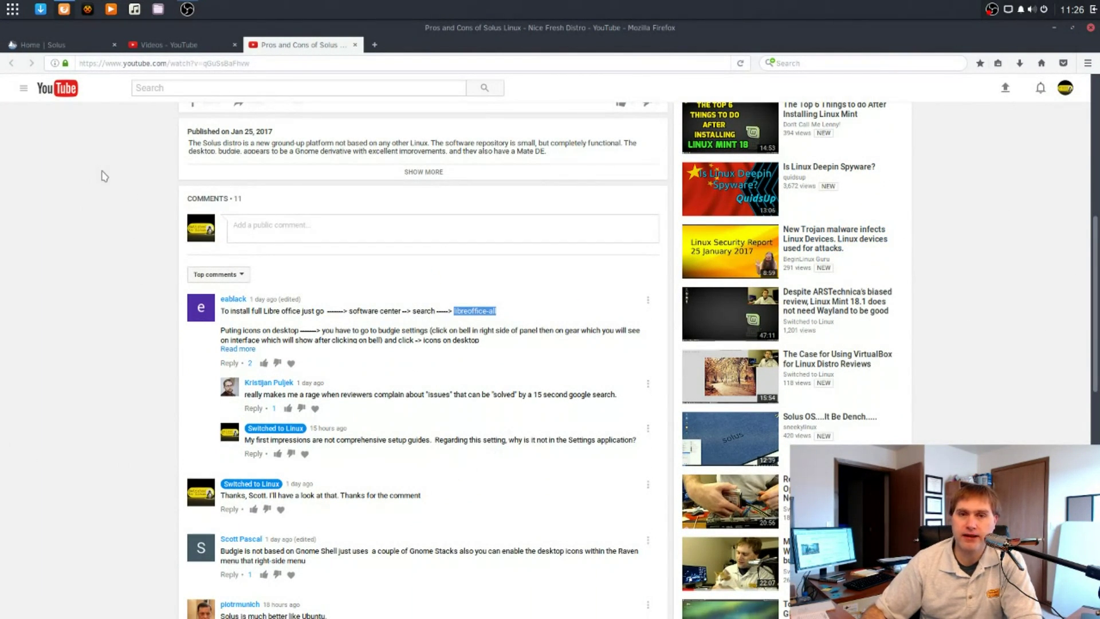
{"action": "scroll", "coordinate": [326, 335], "scroll_direction": "up", "scroll_amount": 5}
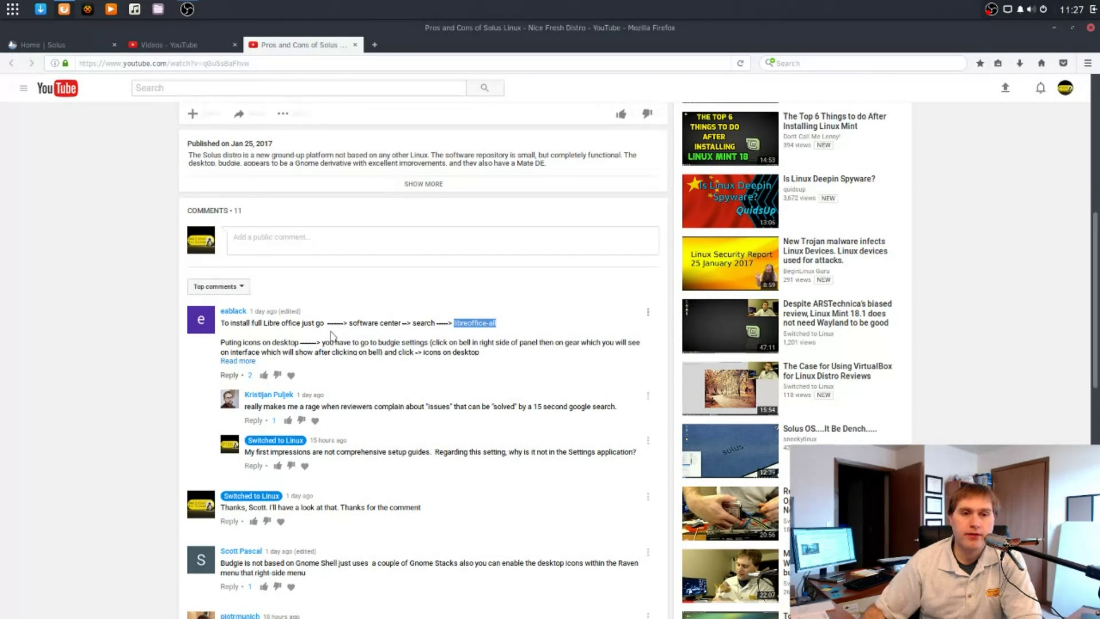
{"action": "scroll", "coordinate": [334, 338], "scroll_direction": "up", "scroll_amount": 2}
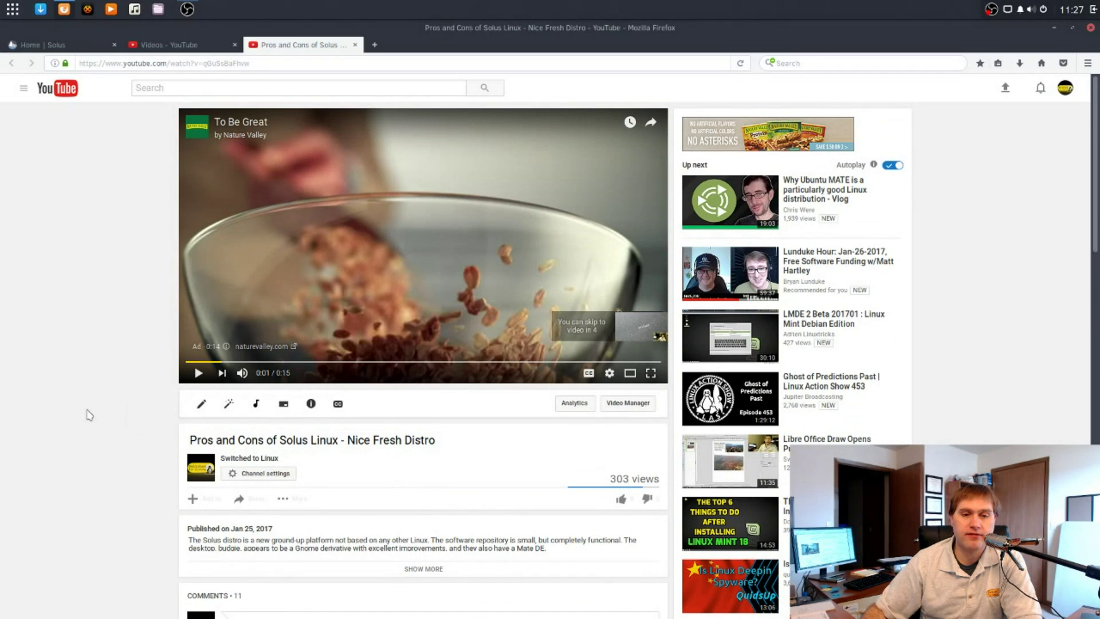
{"action": "scroll", "coordinate": [90, 428], "scroll_direction": "down", "scroll_amount": 1}
{"action": "scroll", "coordinate": [462, 359], "scroll_direction": "down", "scroll_amount": 1}
{"action": "scroll", "coordinate": [469, 379], "scroll_direction": "down", "scroll_amount": 3}
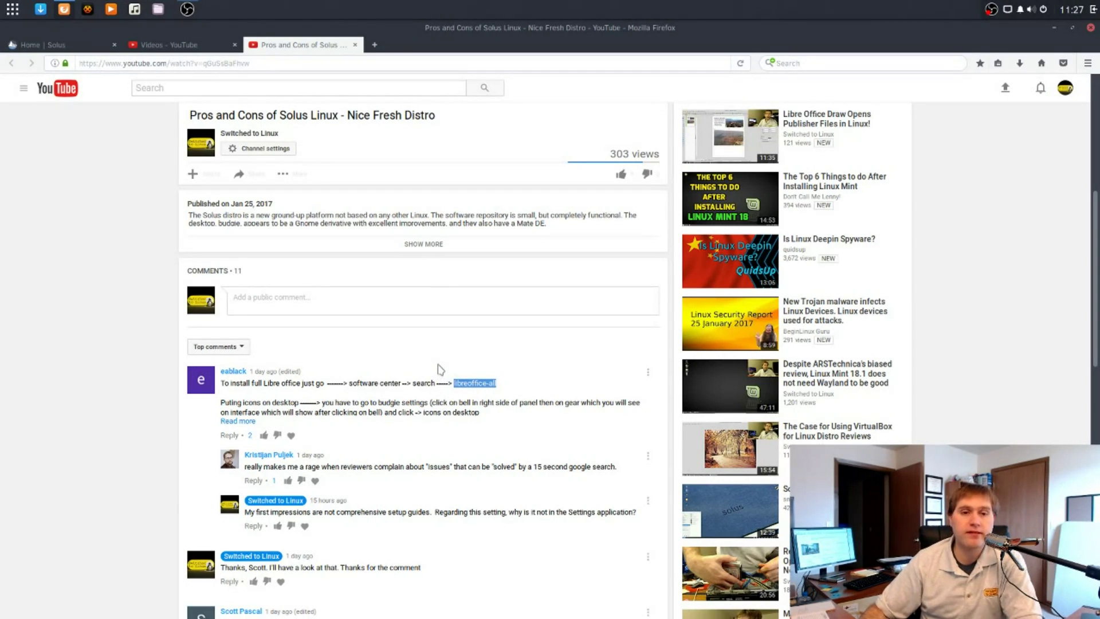
{"action": "scroll", "coordinate": [418, 307], "scroll_direction": "down", "scroll_amount": 3}
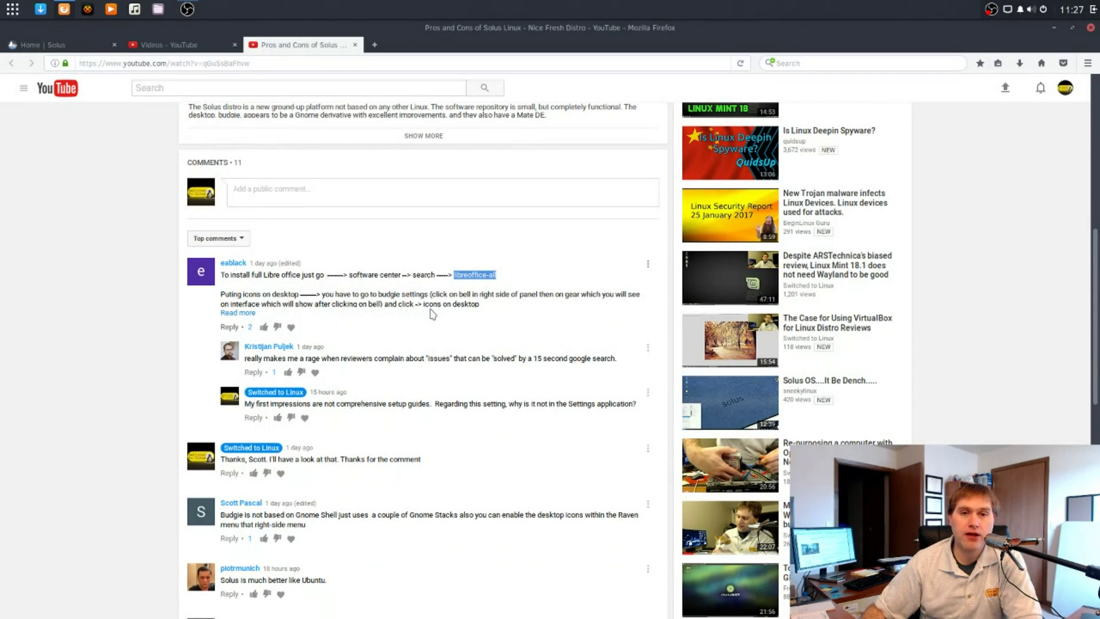
Expand the first comment in full and copy the package name libreoffice-all.
{"action": "left_click", "coordinate": [266, 287]}
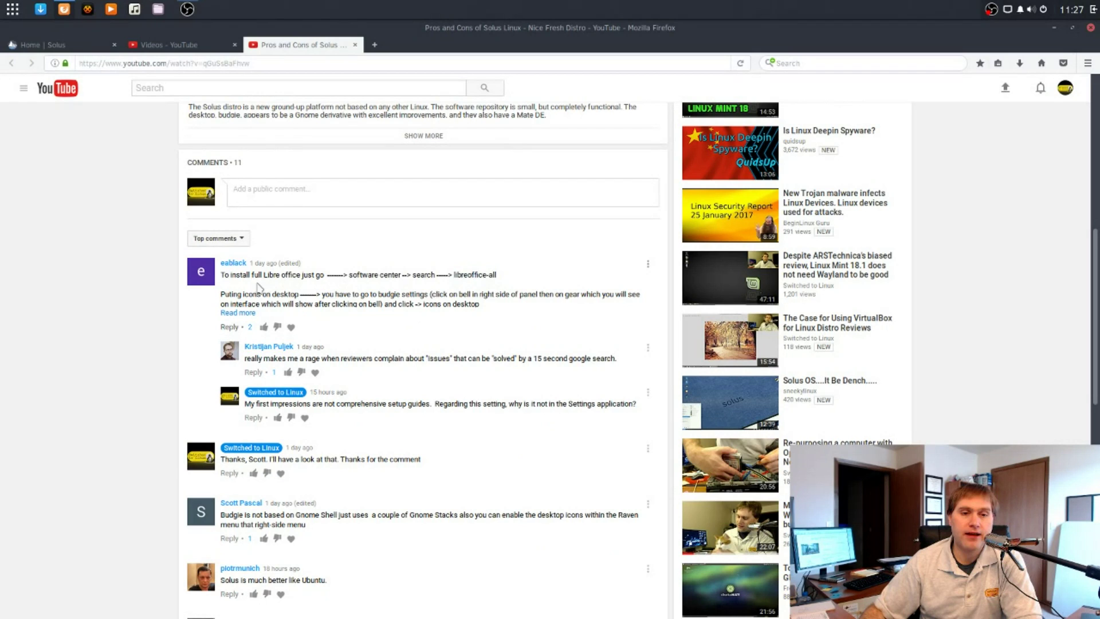
{"action": "left_click", "coordinate": [251, 315]}
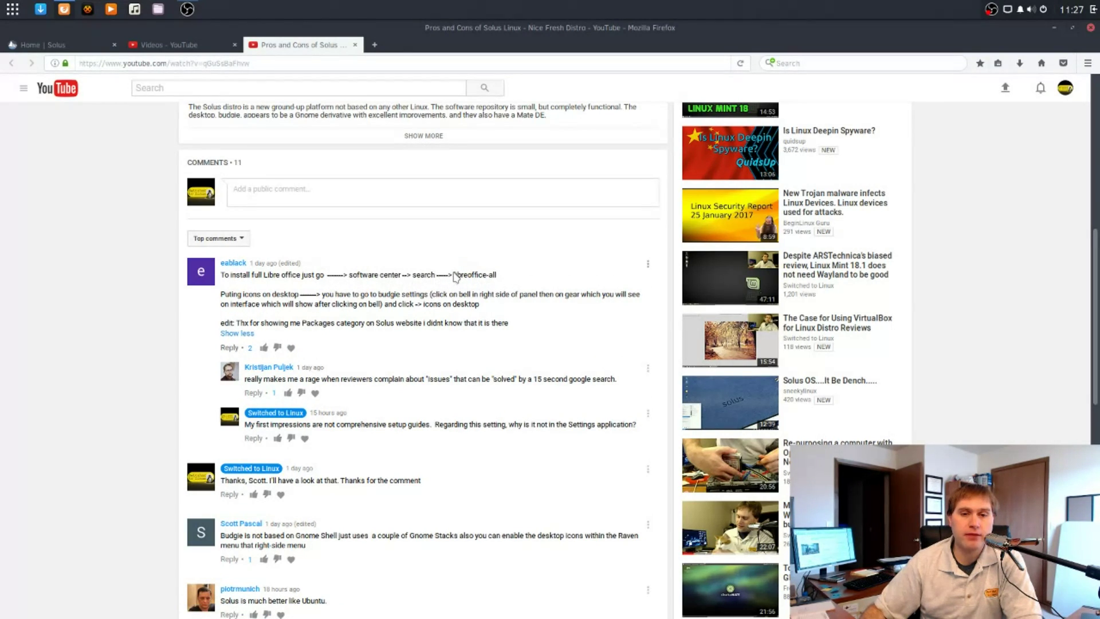
{"action": "left_click_drag", "start_coordinate": [454, 277], "coordinate": [504, 280]}
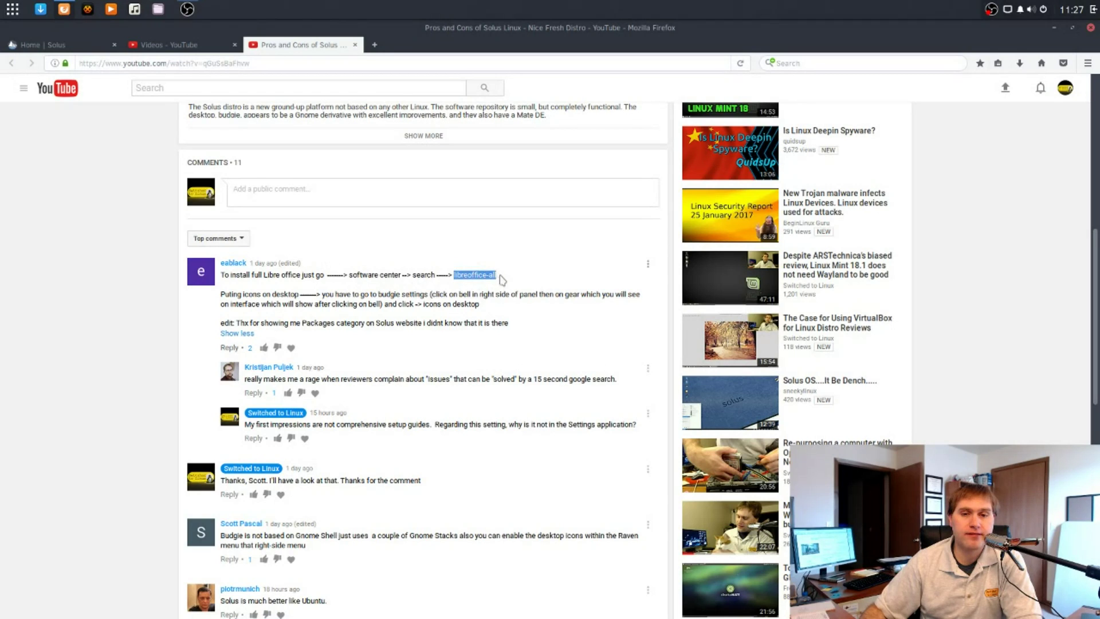
{"action": "right_click", "coordinate": [394, 268]}
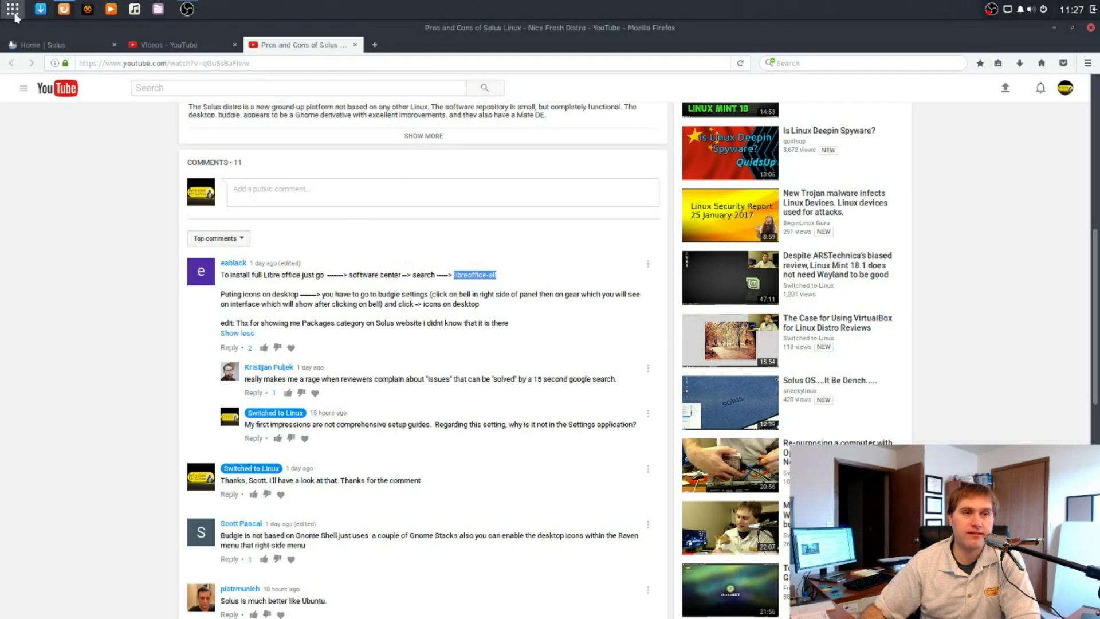
Launch Software Center and list the Office Software applications, starting with abiword.
{"action": "left_click", "coordinate": [40, 9]}
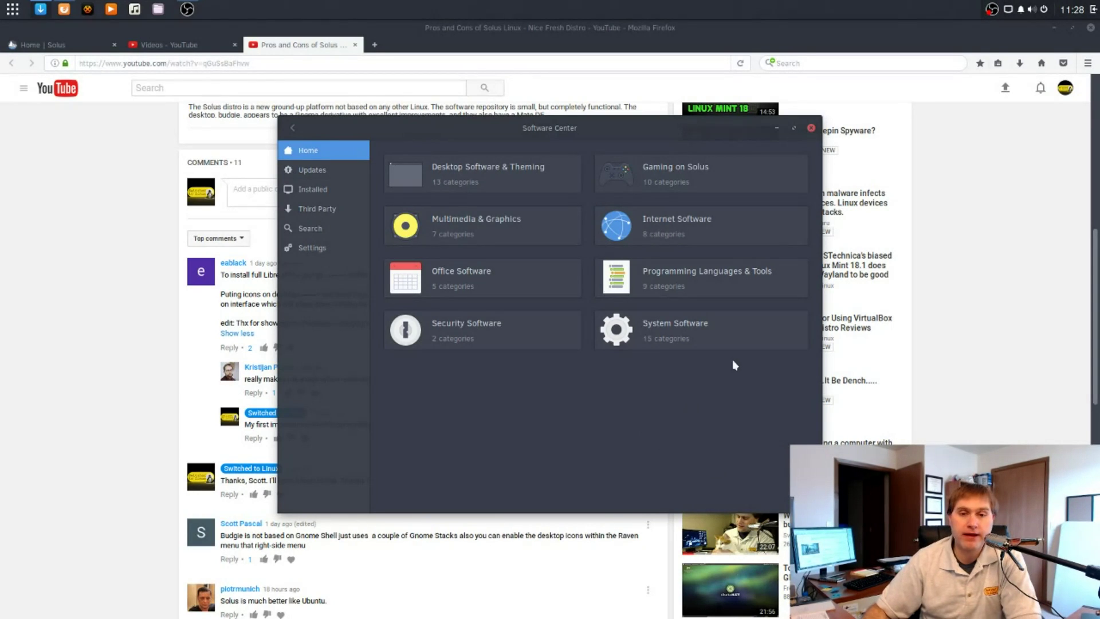
{"action": "left_click", "coordinate": [477, 278]}
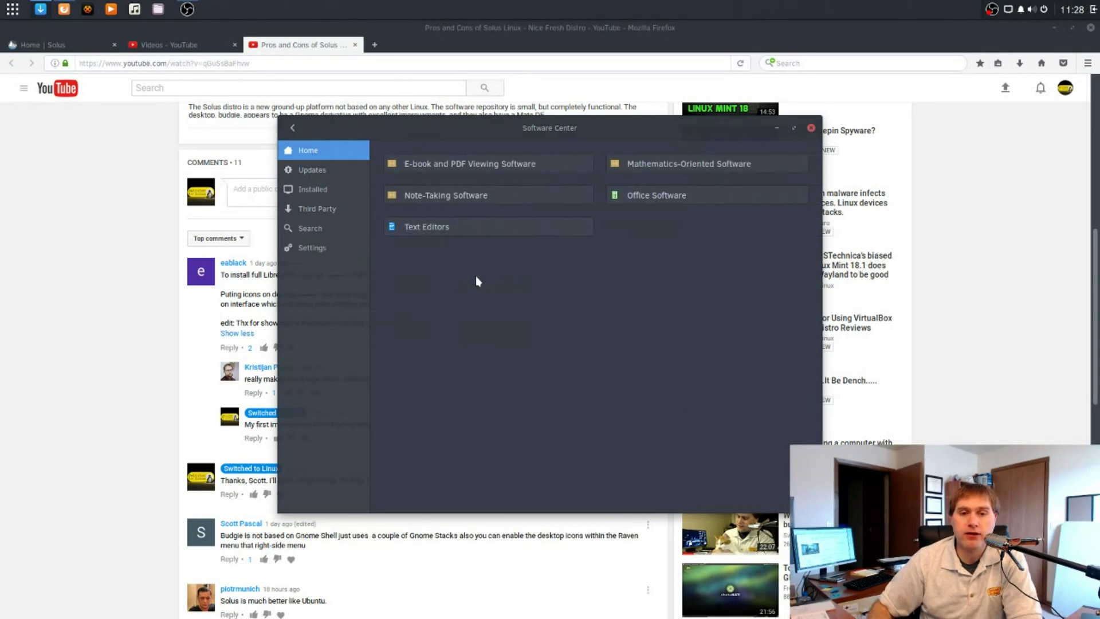
{"action": "left_click", "coordinate": [679, 191]}
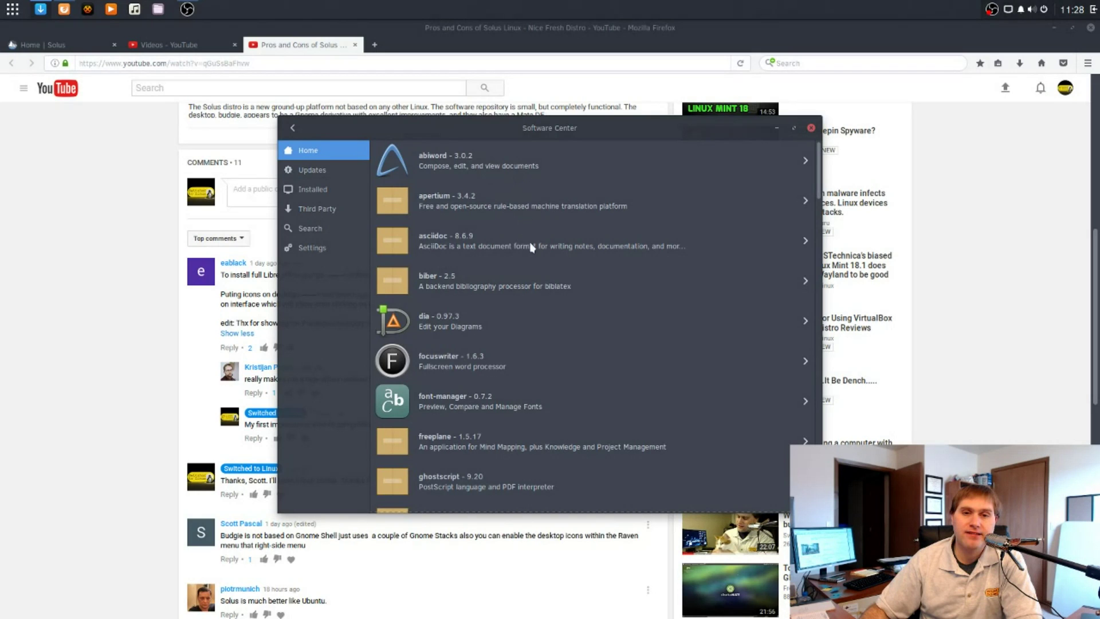
{"action": "scroll", "coordinate": [502, 393], "scroll_direction": "down", "scroll_amount": 8}
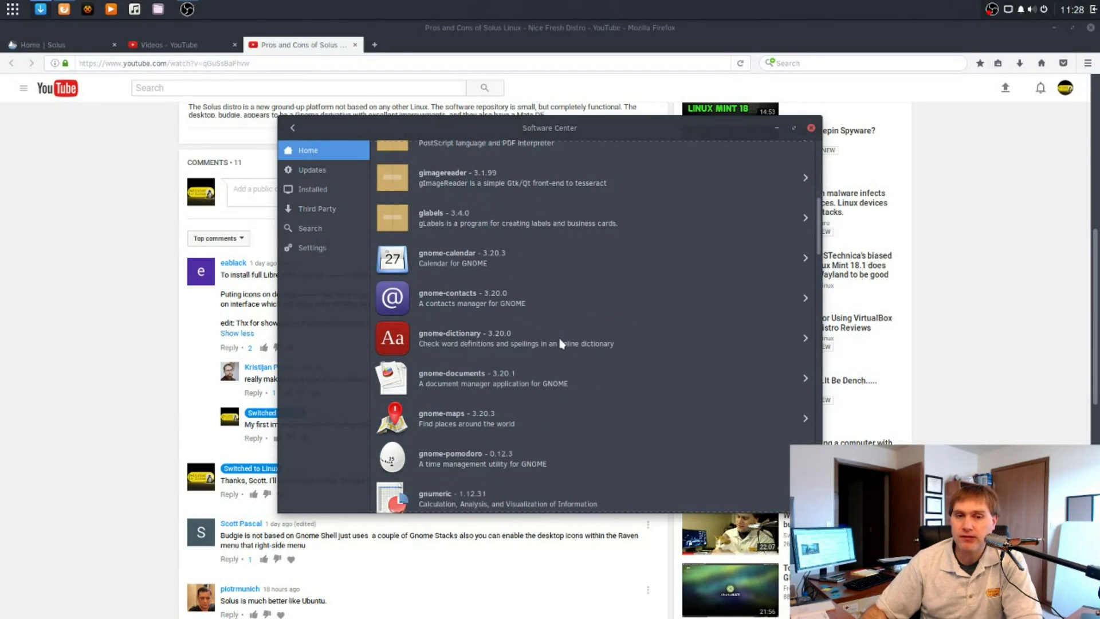
{"action": "scroll", "coordinate": [662, 293], "scroll_direction": "down", "scroll_amount": 10}
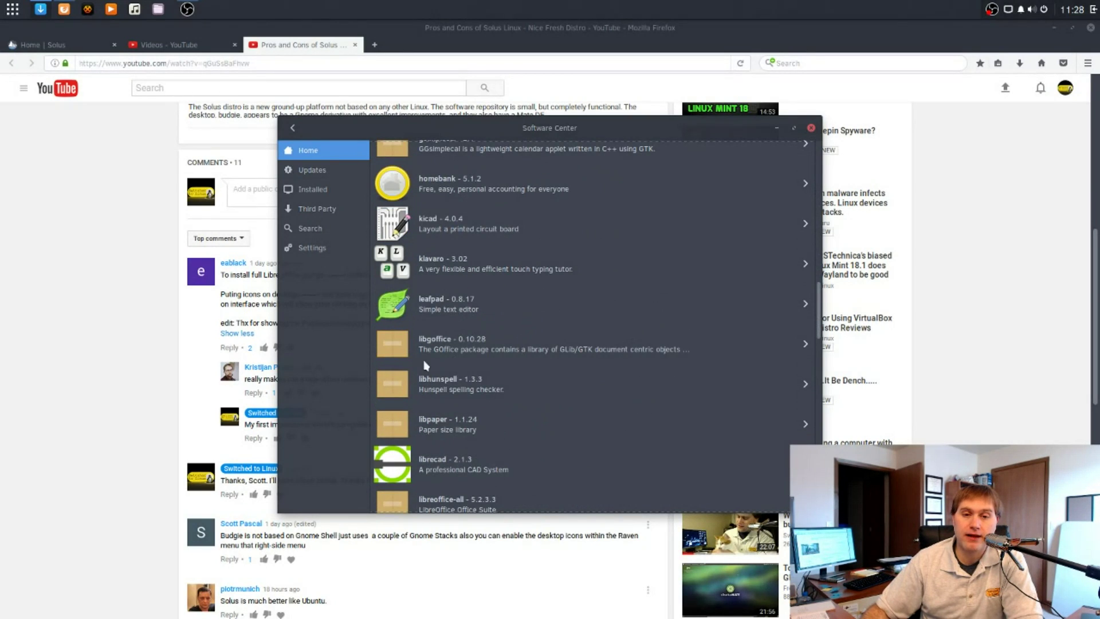
{"action": "scroll", "coordinate": [477, 360], "scroll_direction": "down", "scroll_amount": 3}
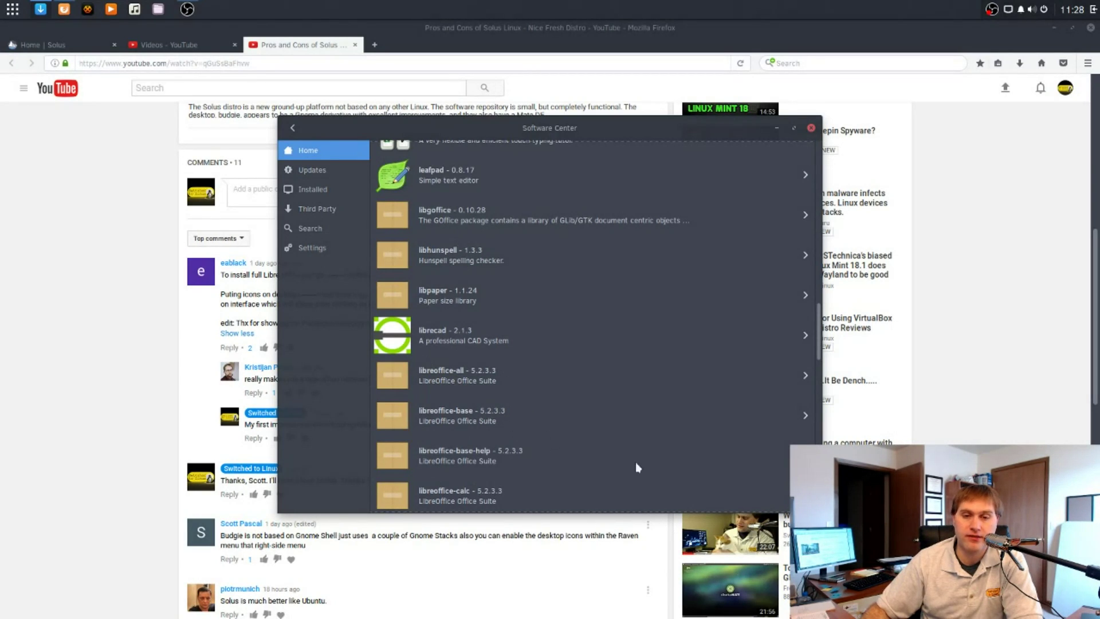
{"action": "scroll", "coordinate": [636, 436], "scroll_direction": "down", "scroll_amount": 3}
{"action": "scroll", "coordinate": [575, 258], "scroll_direction": "up", "scroll_amount": 3}
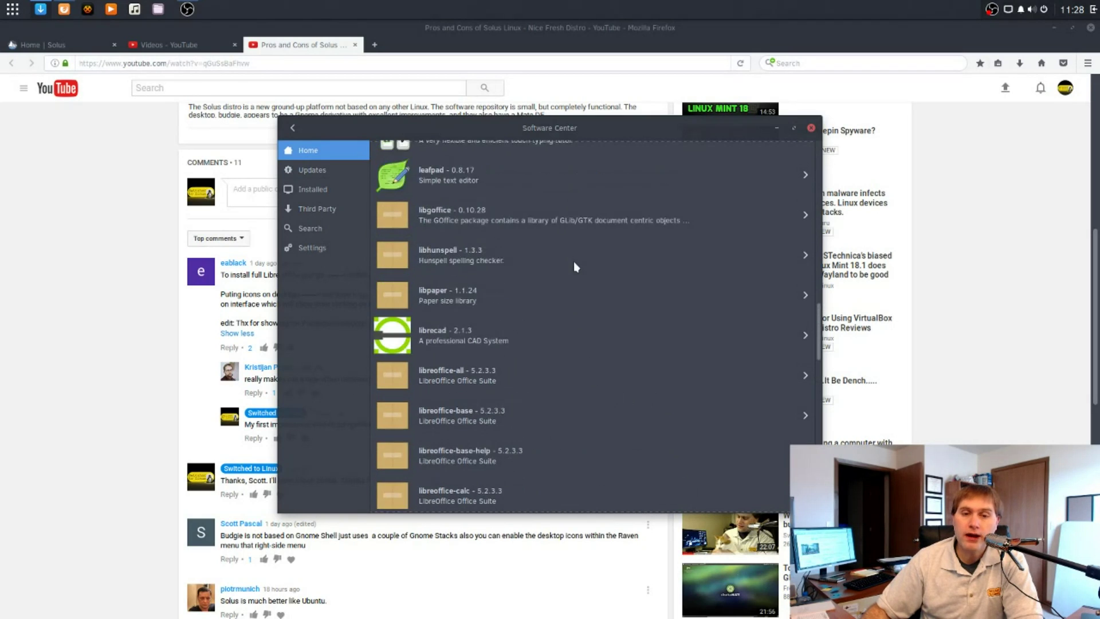
{"action": "scroll", "coordinate": [575, 265], "scroll_direction": "down", "scroll_amount": 3}
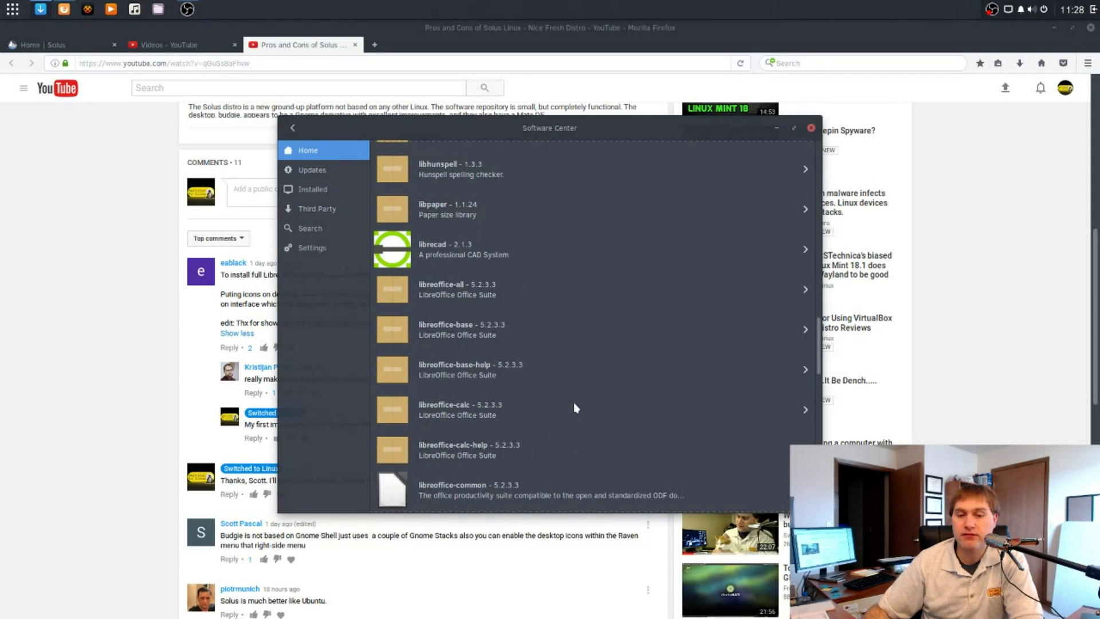
{"action": "scroll", "coordinate": [390, 447], "scroll_direction": "down", "scroll_amount": 5}
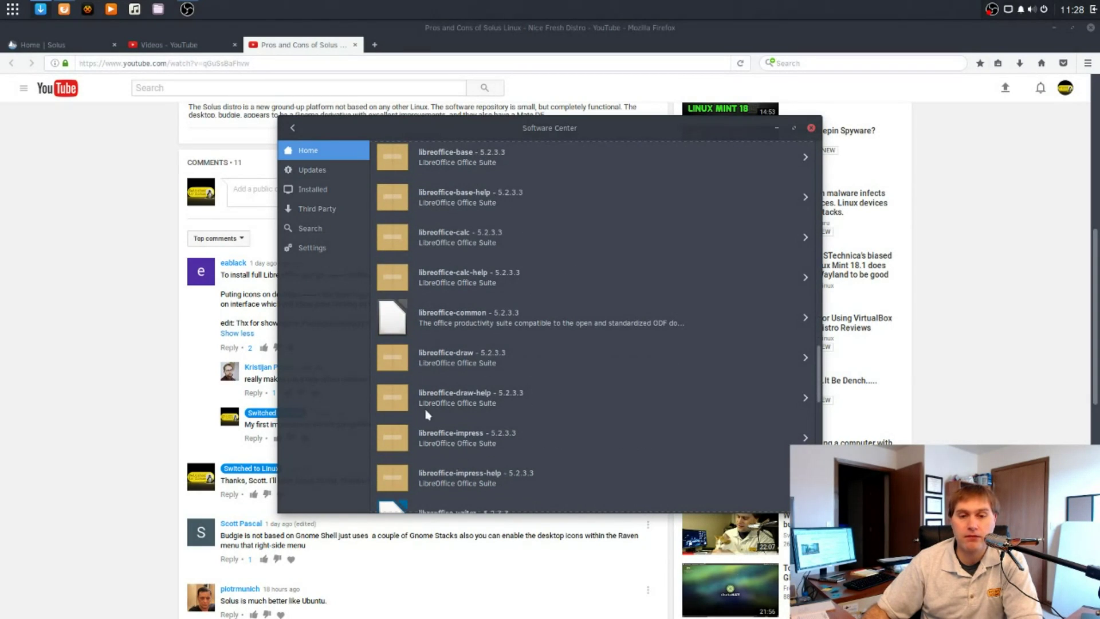
{"action": "scroll", "coordinate": [407, 470], "scroll_direction": "down", "scroll_amount": 2}
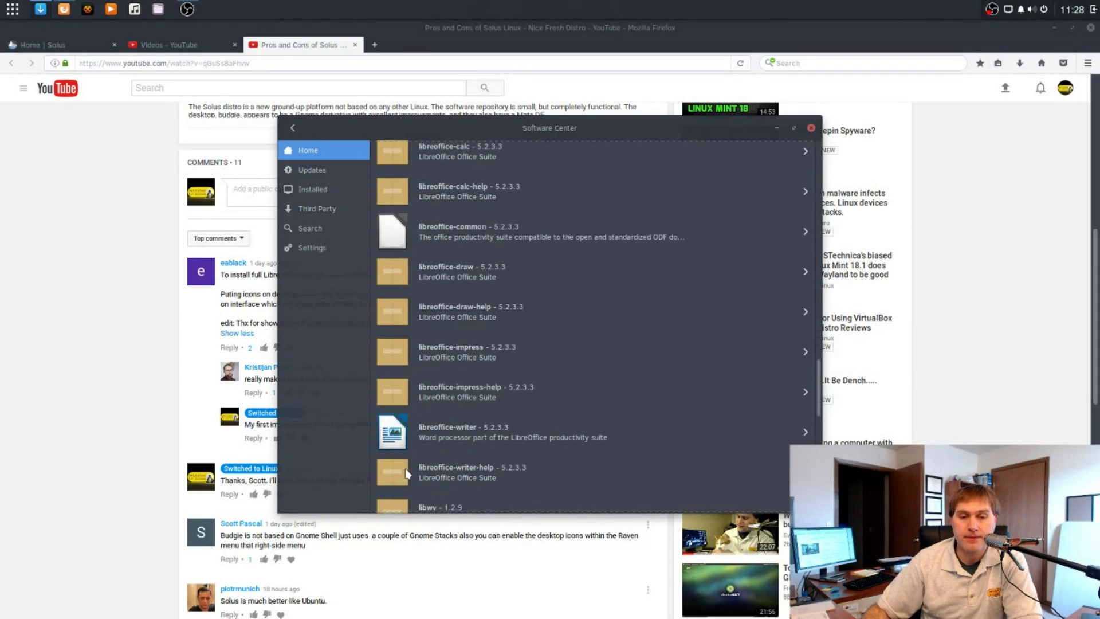
{"action": "scroll", "coordinate": [407, 473], "scroll_direction": "down", "scroll_amount": 2}
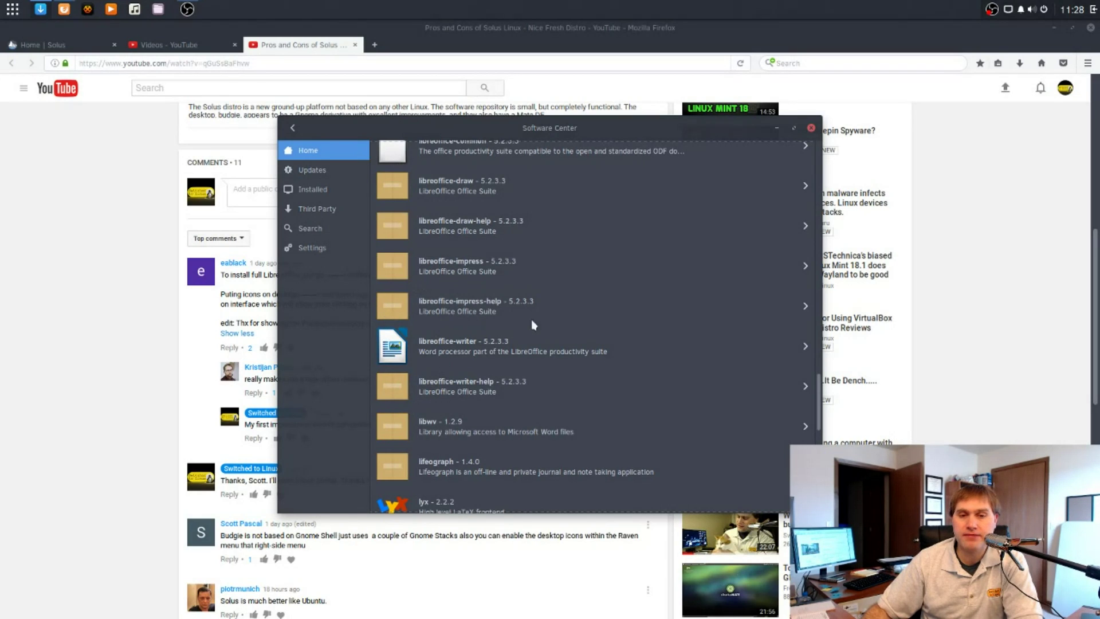
{"action": "scroll", "coordinate": [567, 366], "scroll_direction": "up", "scroll_amount": 4}
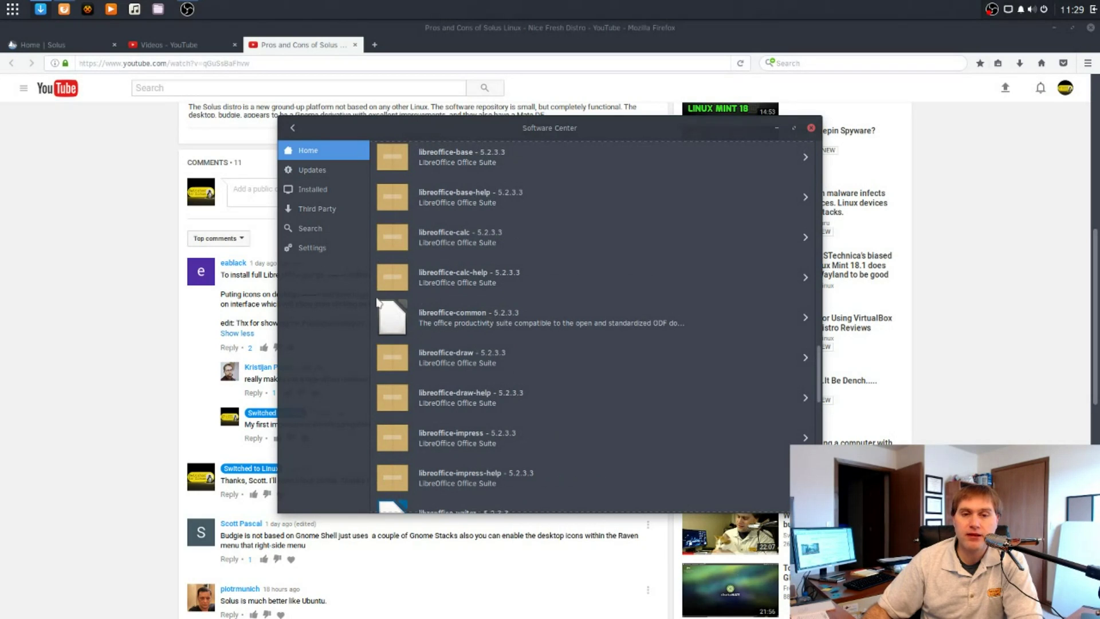
{"action": "left_click", "coordinate": [400, 319]}
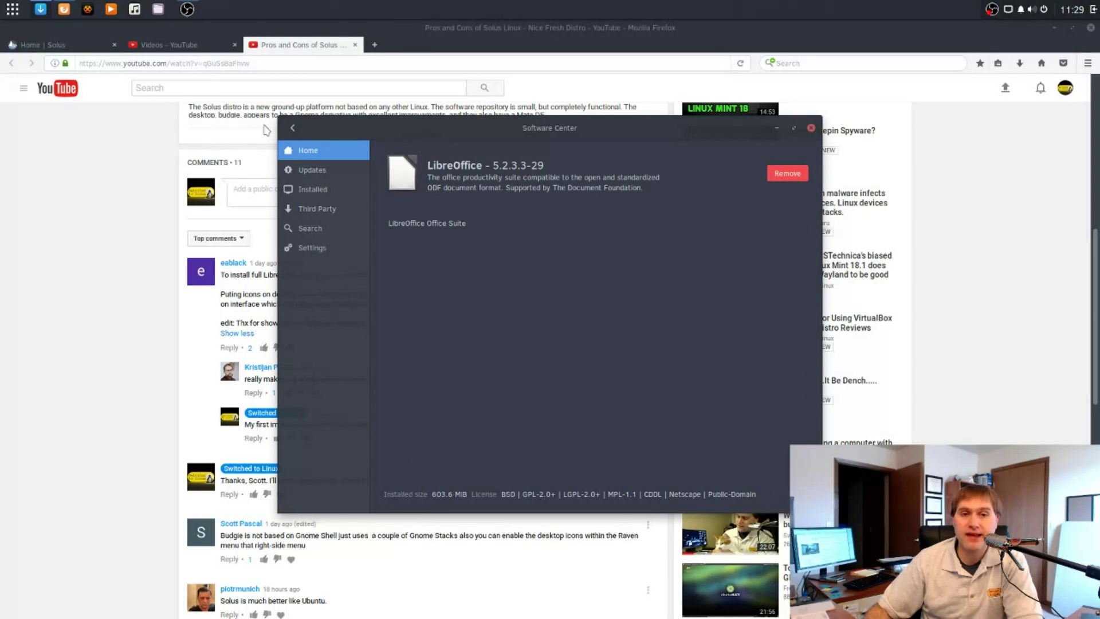
{"action": "left_click", "coordinate": [292, 128]}
{"action": "scroll", "coordinate": [576, 276], "scroll_direction": "down", "scroll_amount": 3}
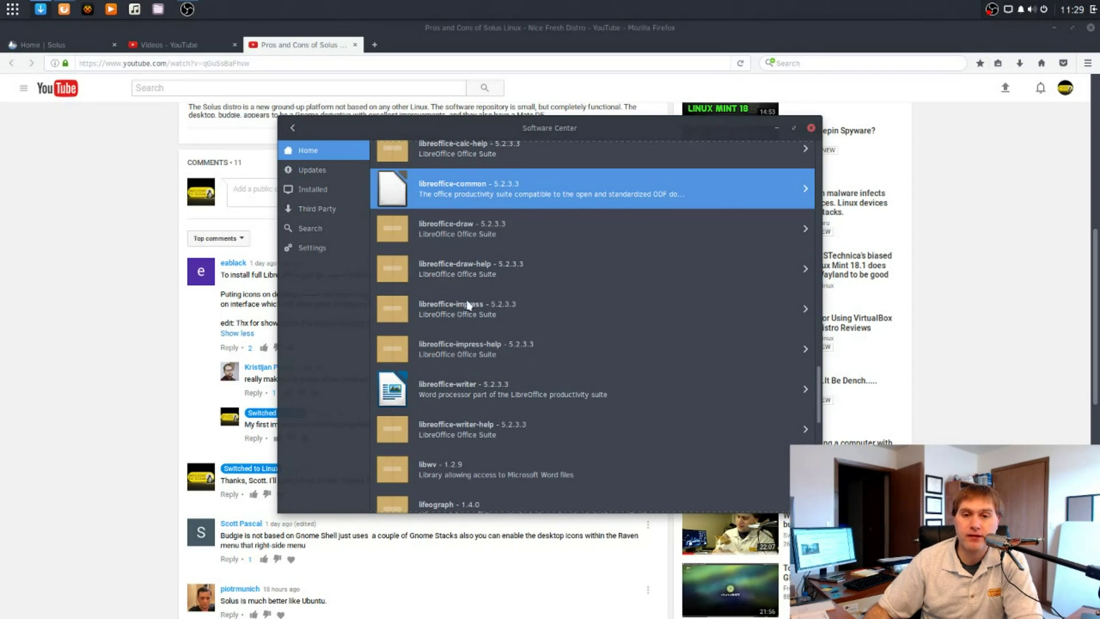
{"action": "scroll", "coordinate": [539, 244], "scroll_direction": "up", "scroll_amount": 2}
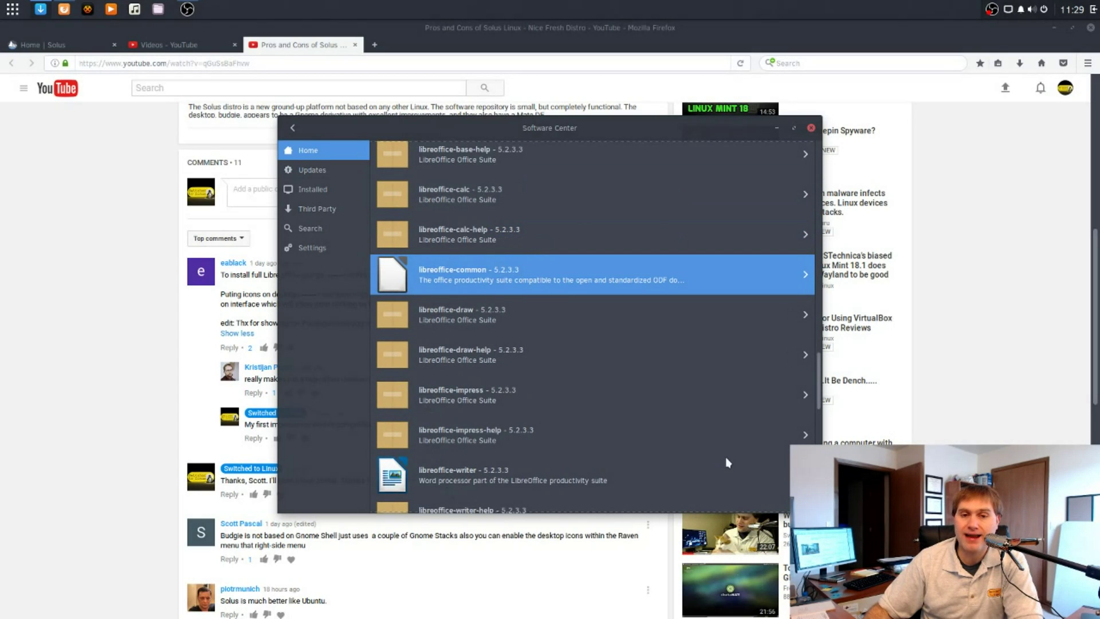
{"action": "scroll", "coordinate": [479, 366], "scroll_direction": "up", "scroll_amount": 3}
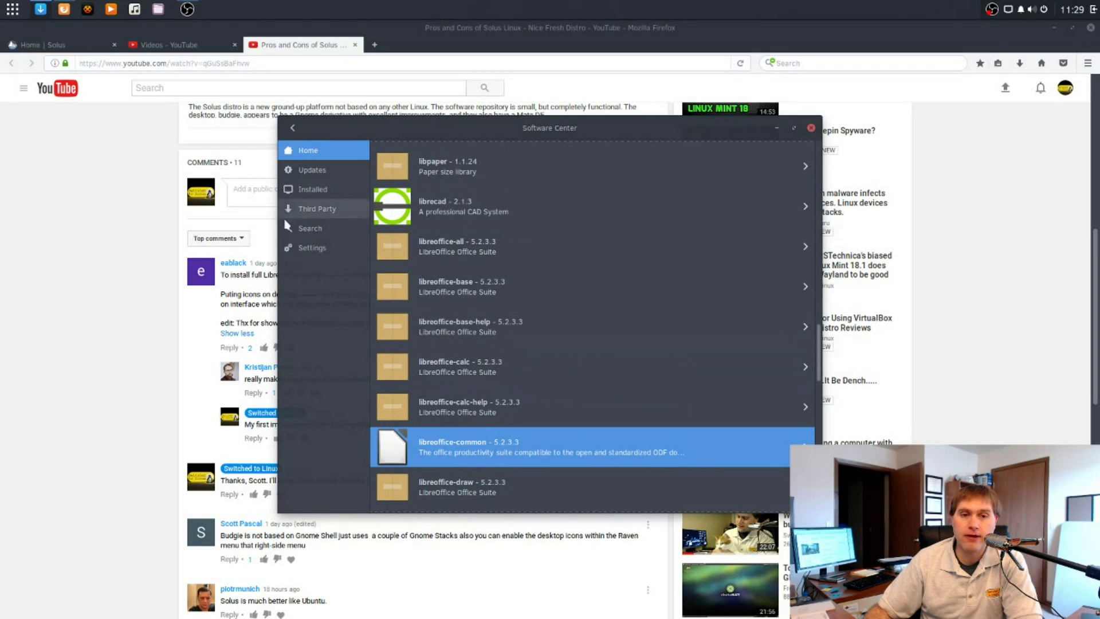
Search Software Center for the pasted name libreoffice-all and open its details.
{"action": "left_click", "coordinate": [311, 227]}
{"action": "right_click", "coordinate": [492, 172]}
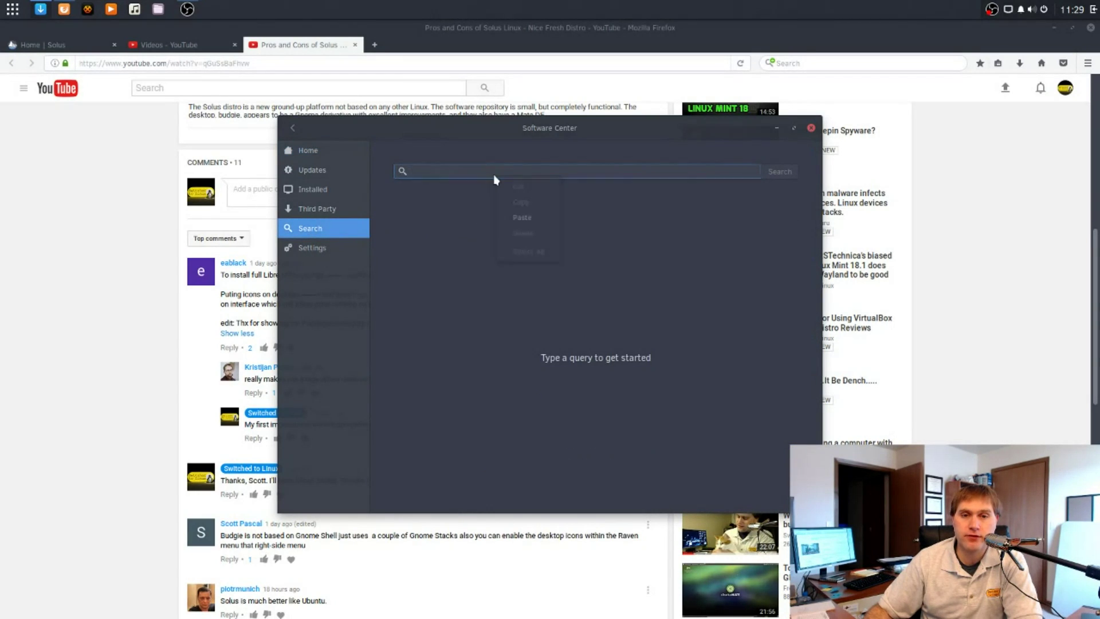
{"action": "left_click", "coordinate": [534, 212]}
{"action": "left_click", "coordinate": [796, 172]}
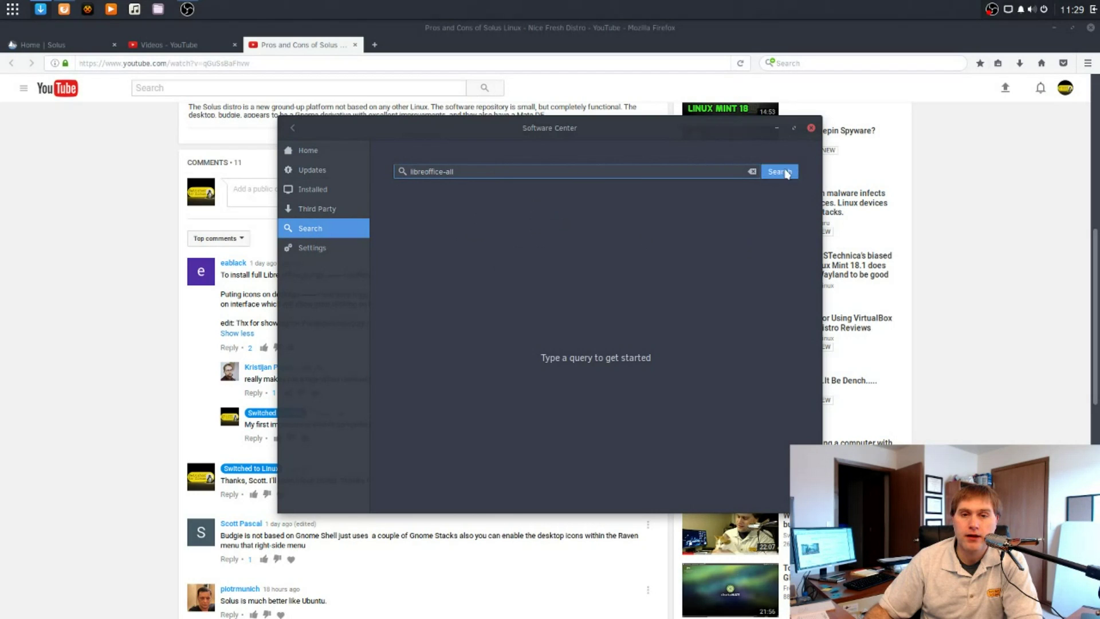
{"action": "left_click", "coordinate": [435, 225]}
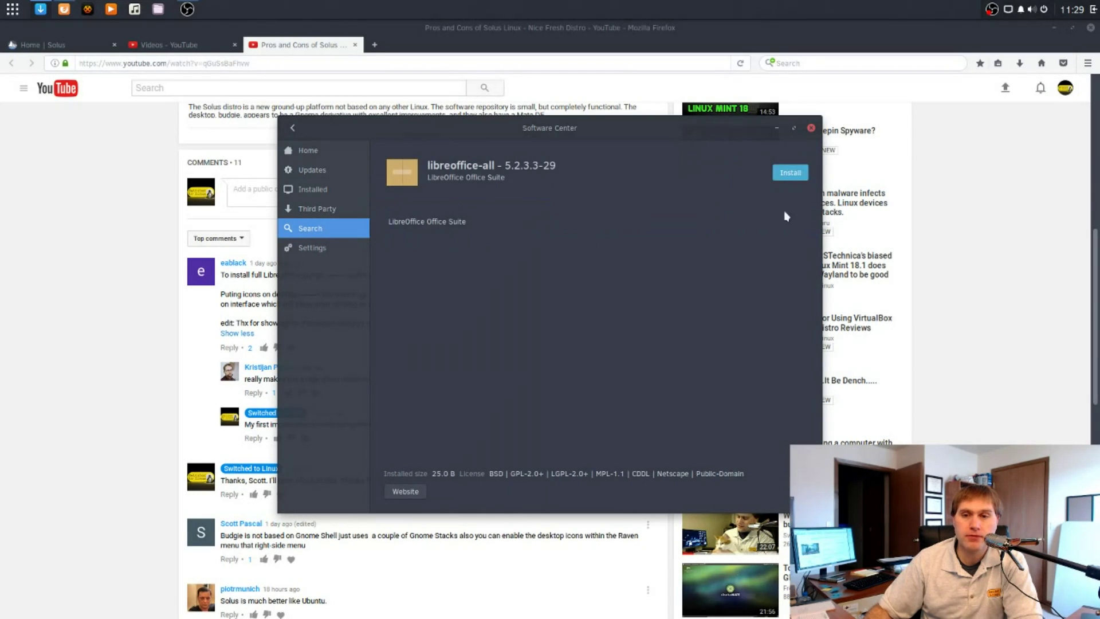
Install libreoffice-all with its libreoffice-math dependency, authorising with the account password.
{"action": "left_click", "coordinate": [786, 175]}
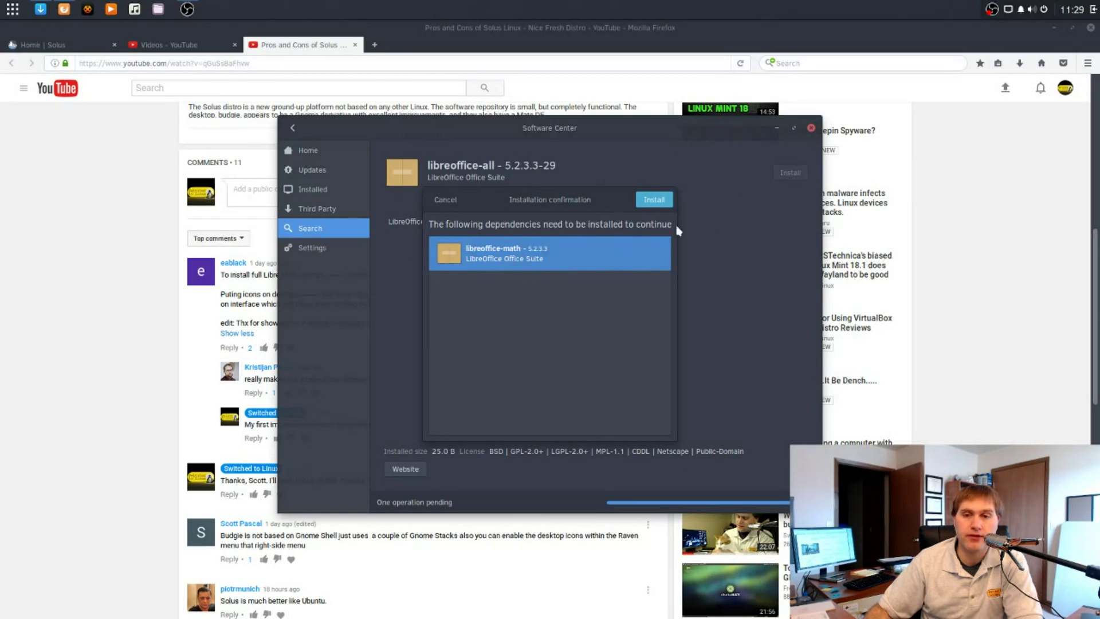
{"action": "left_click", "coordinate": [654, 200]}
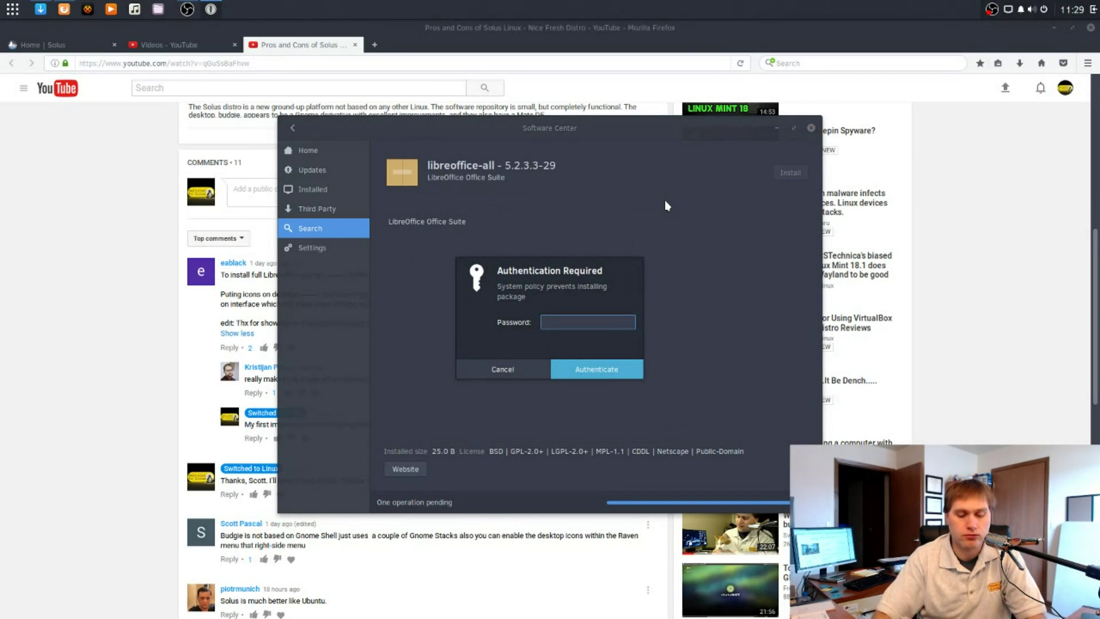
{"action": "type", "text": "•••••••••"}
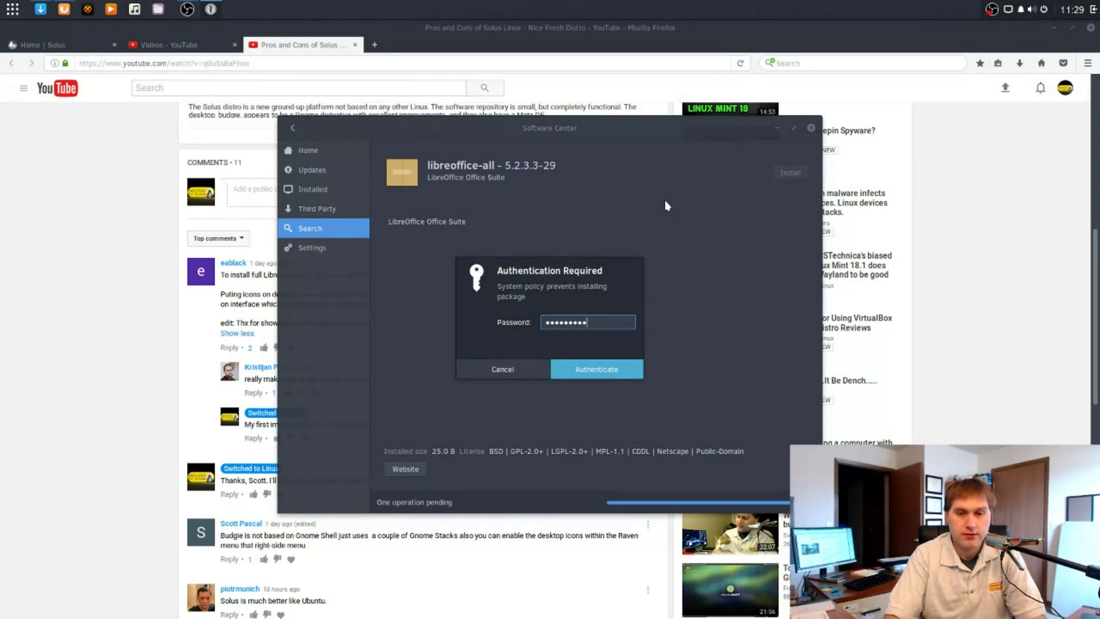
{"action": "key", "text": "Return"}
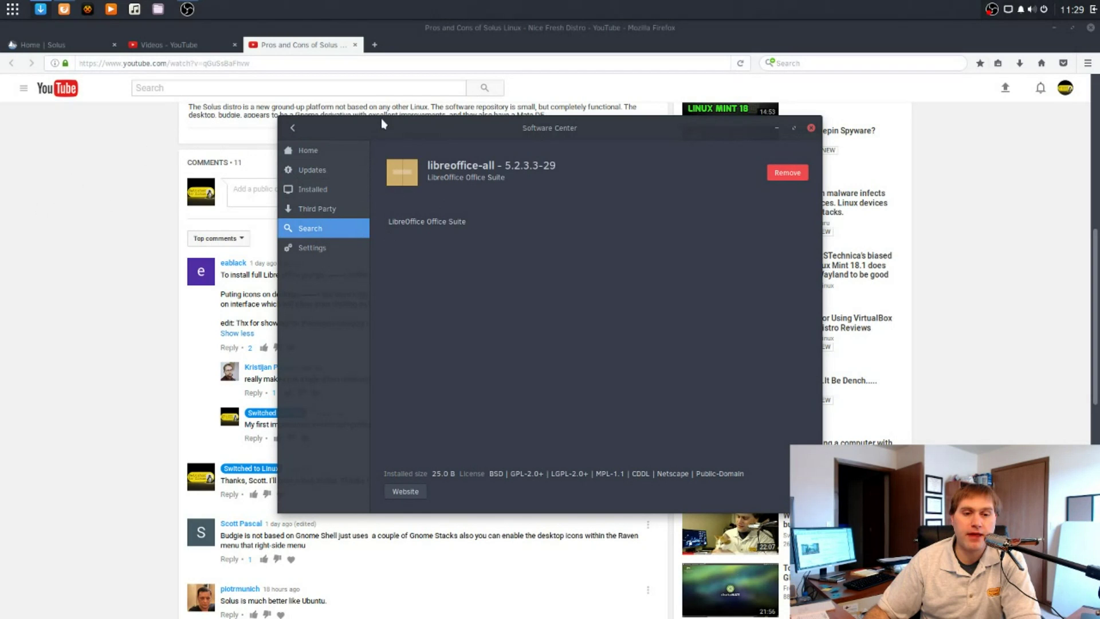
Close Software Center, highlight some YouTube comment text, and minimise Firefox to show the desktop.
{"action": "left_click", "coordinate": [811, 127]}
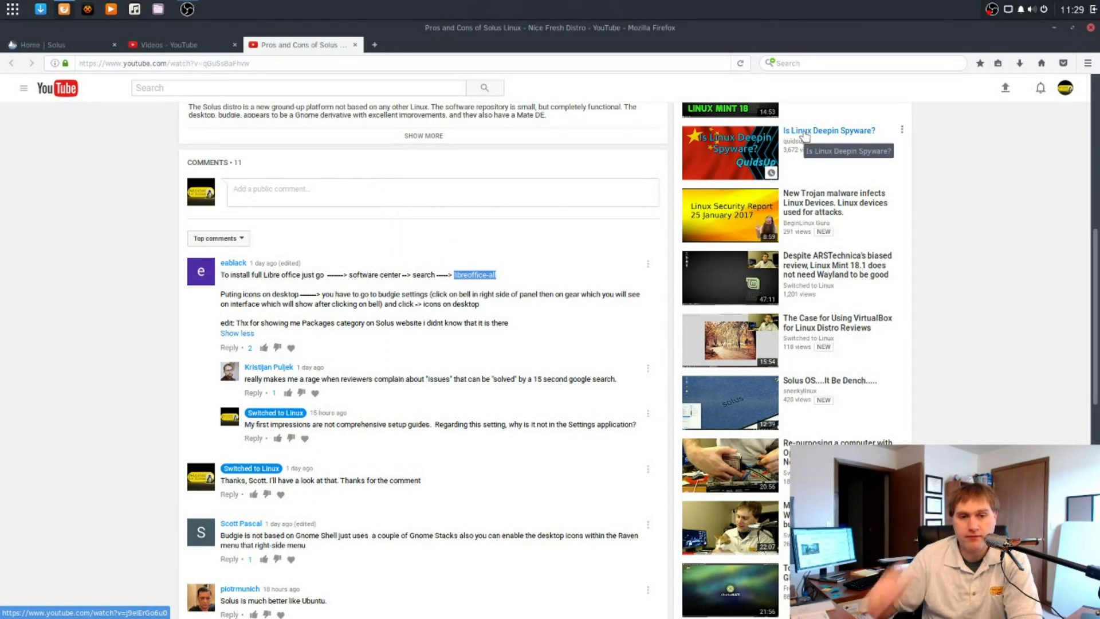
{"action": "left_click_drag", "start_coordinate": [245, 378], "coordinate": [671, 390]}
{"action": "triple_click", "coordinate": [519, 368]}
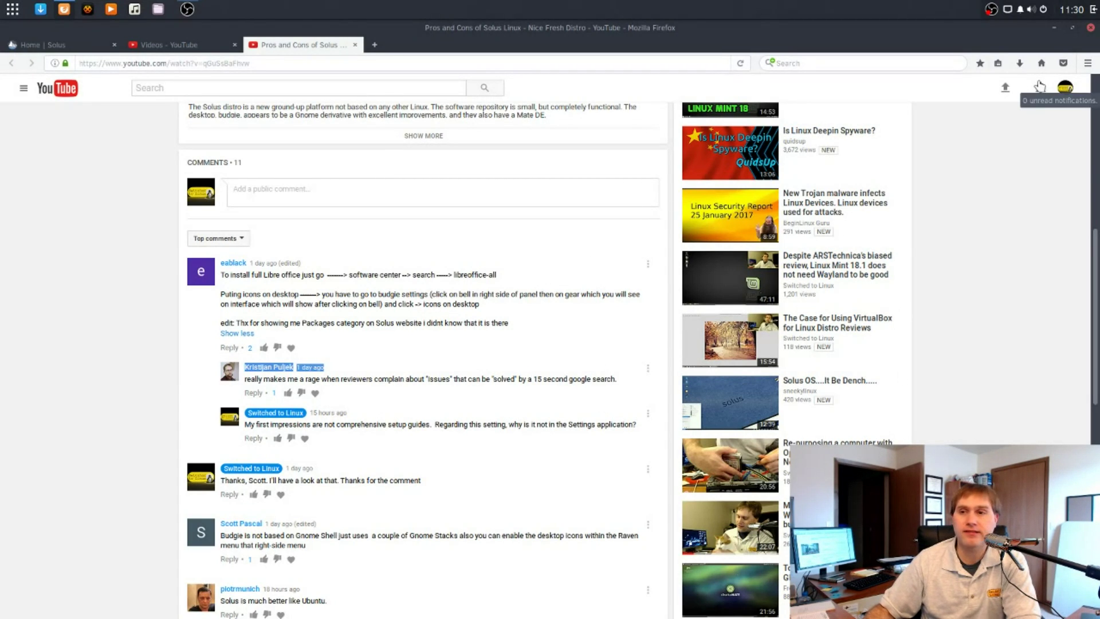
{"action": "left_click", "coordinate": [1055, 28]}
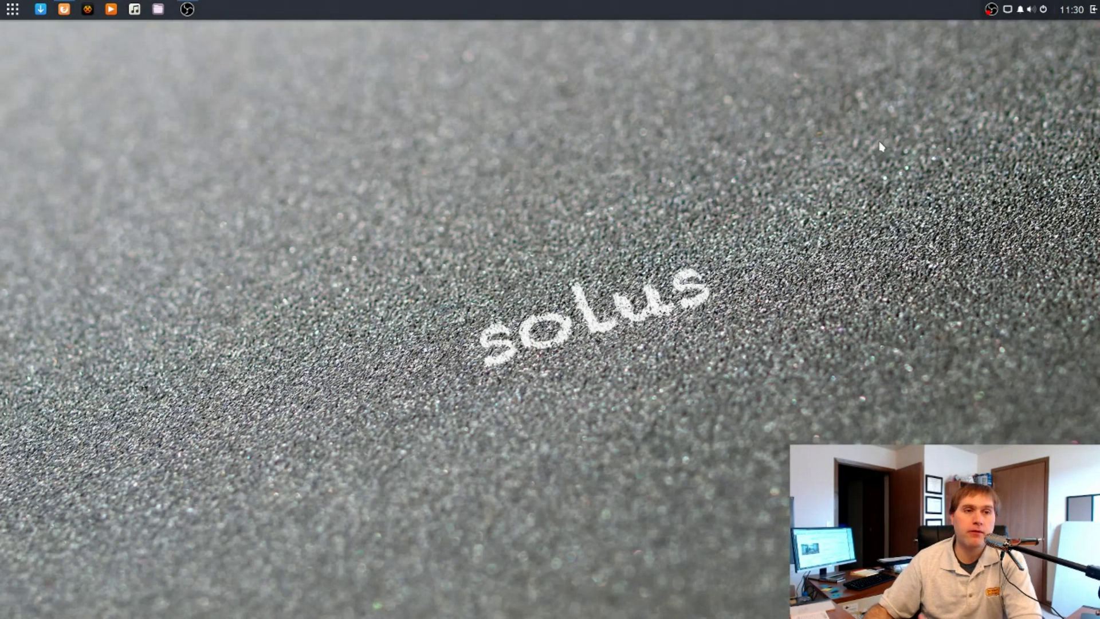
Search 'set' in the Budgie menu and launch Settings.
{"action": "left_click", "coordinate": [12, 9]}
{"action": "type", "text": "set"}
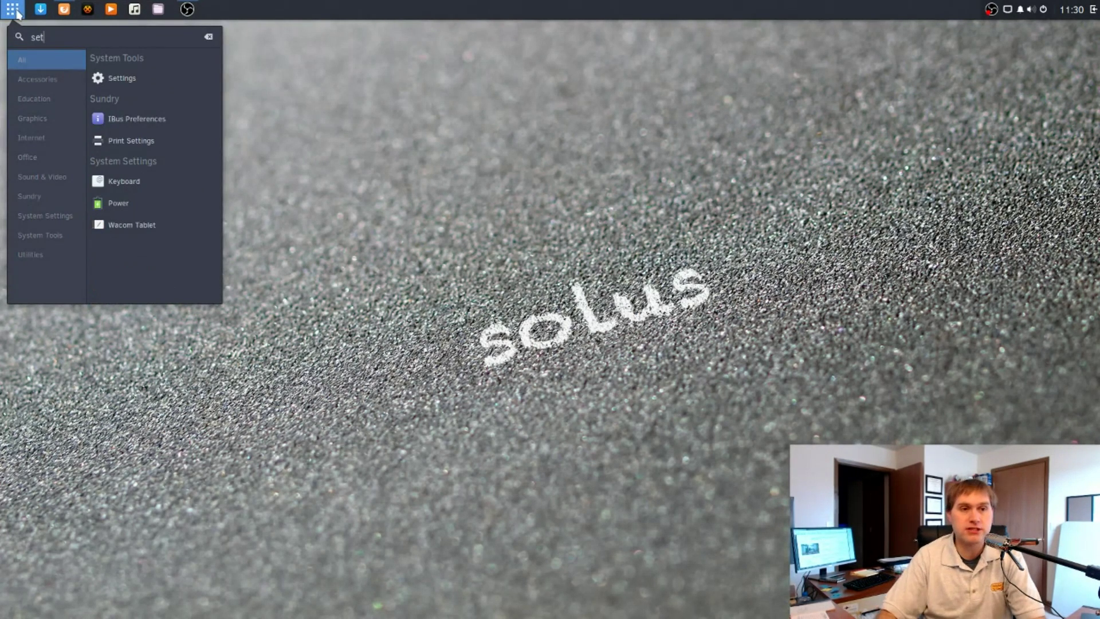
{"action": "left_click", "coordinate": [168, 76]}
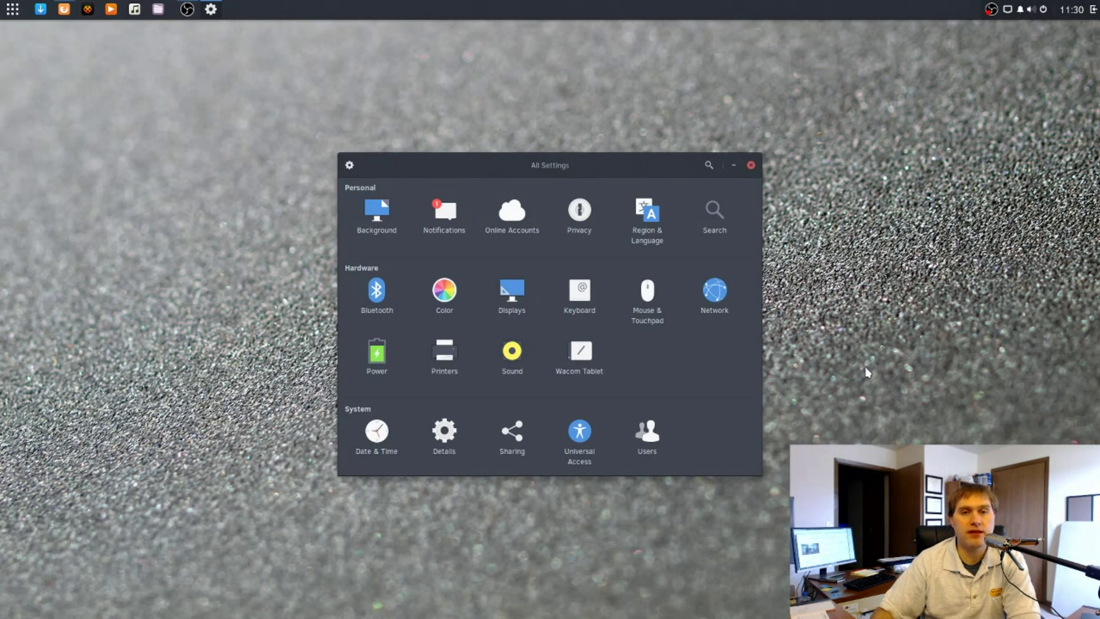
Close All Settings, reopen Software Center and search for 'tweak'.
{"action": "left_click", "coordinate": [751, 166]}
{"action": "left_click", "coordinate": [41, 9]}
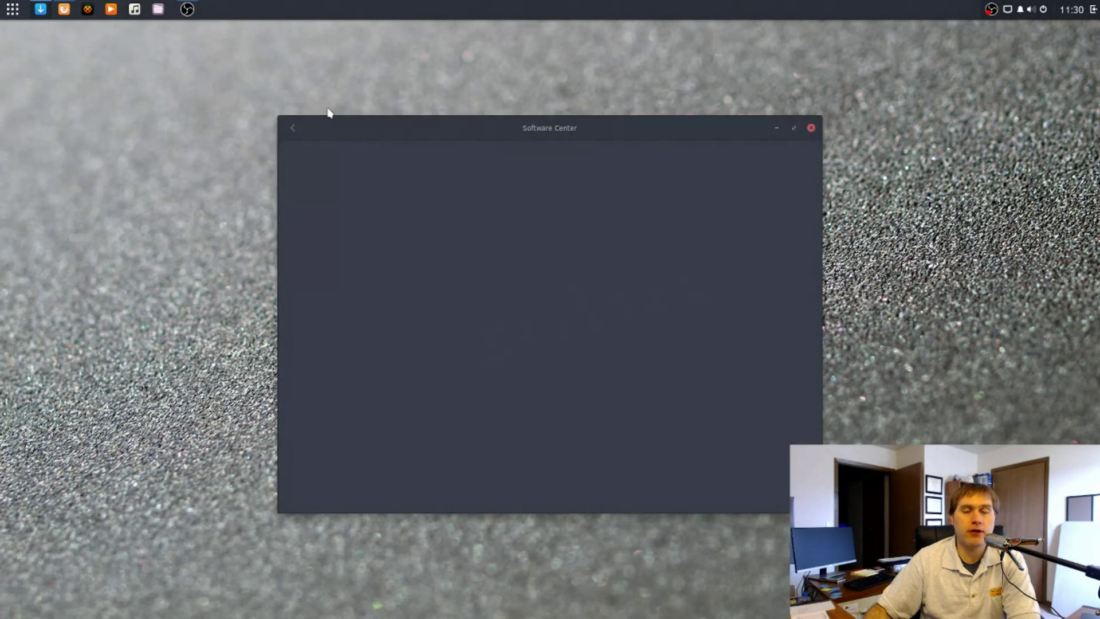
{"action": "left_click", "coordinate": [310, 227]}
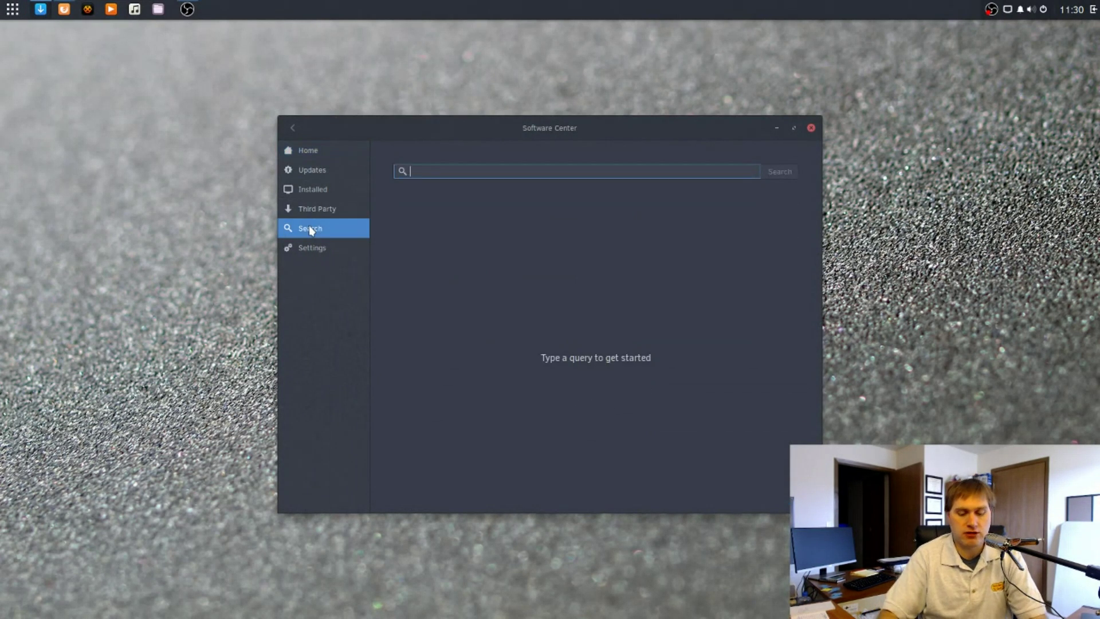
{"action": "type", "text": "tweak"}
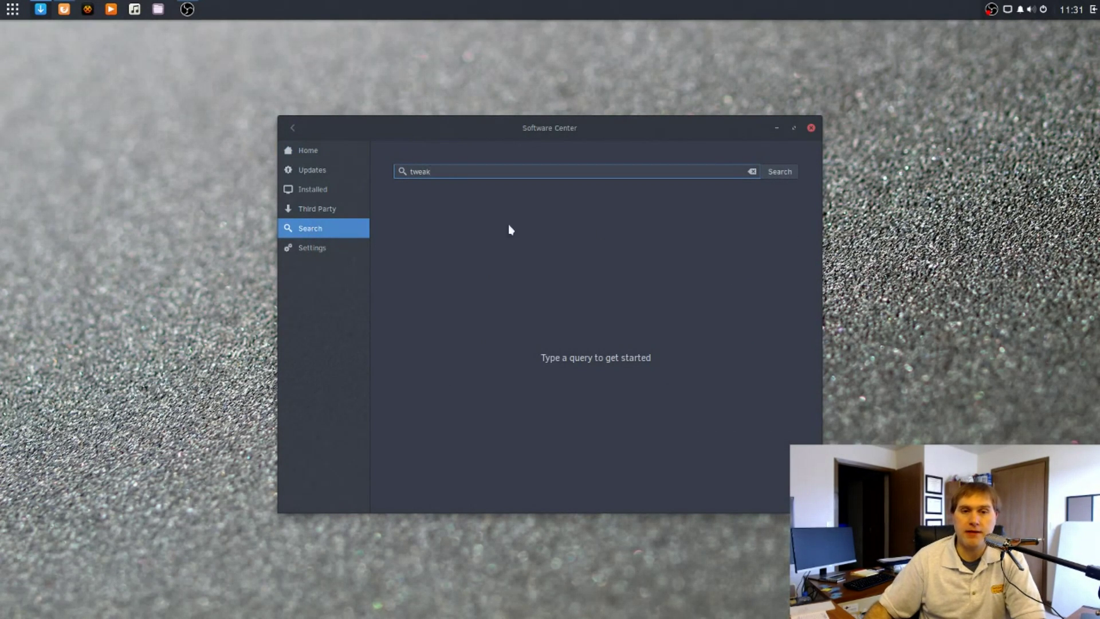
{"action": "left_click", "coordinate": [784, 173]}
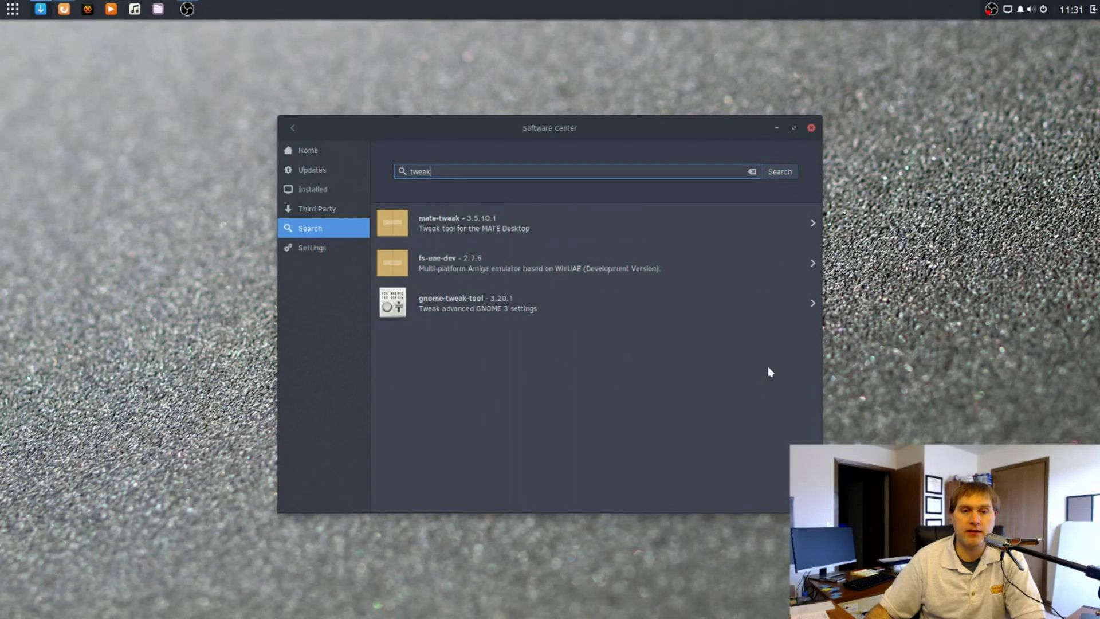
Install gnome-tweak-tool 3.20.1-12, authorising with the account password.
{"action": "left_click", "coordinate": [468, 299]}
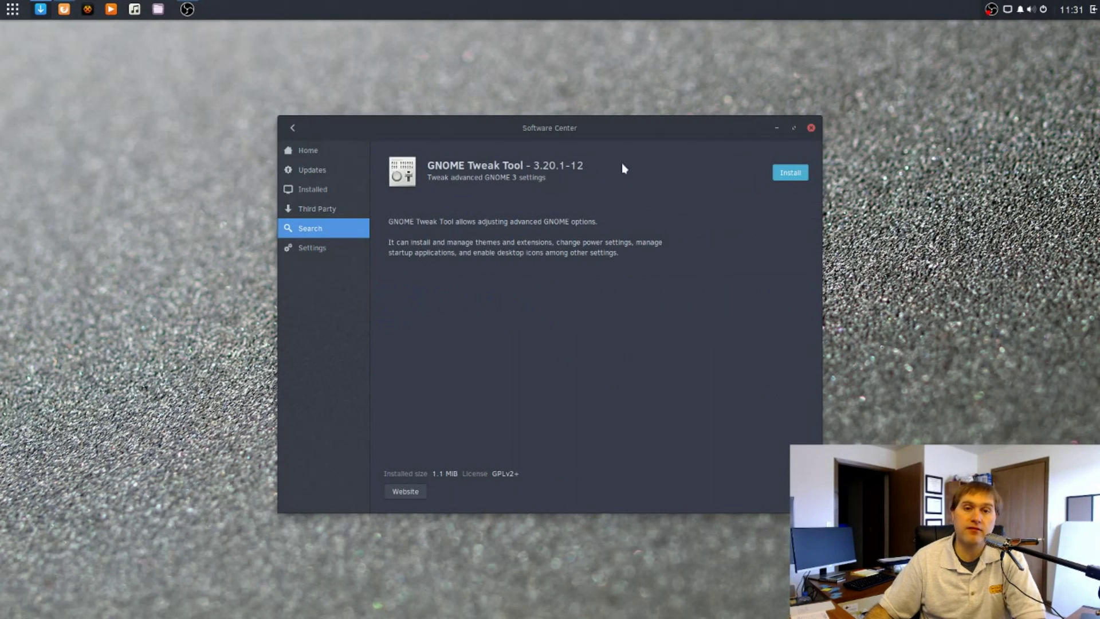
{"action": "left_click", "coordinate": [806, 172]}
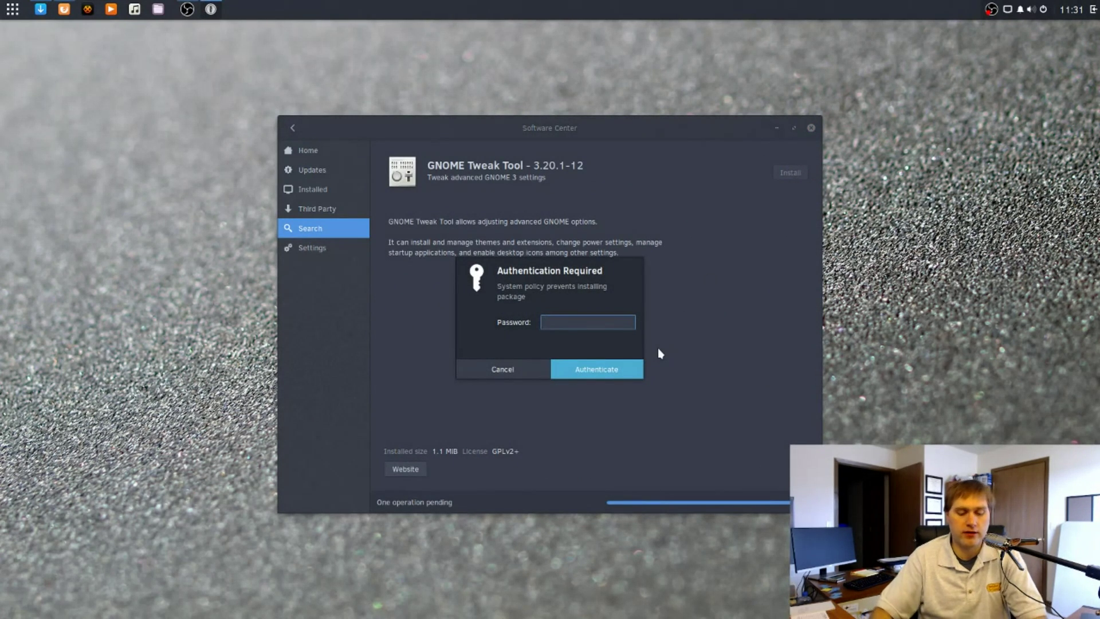
{"action": "type", "text": "•••••••••"}
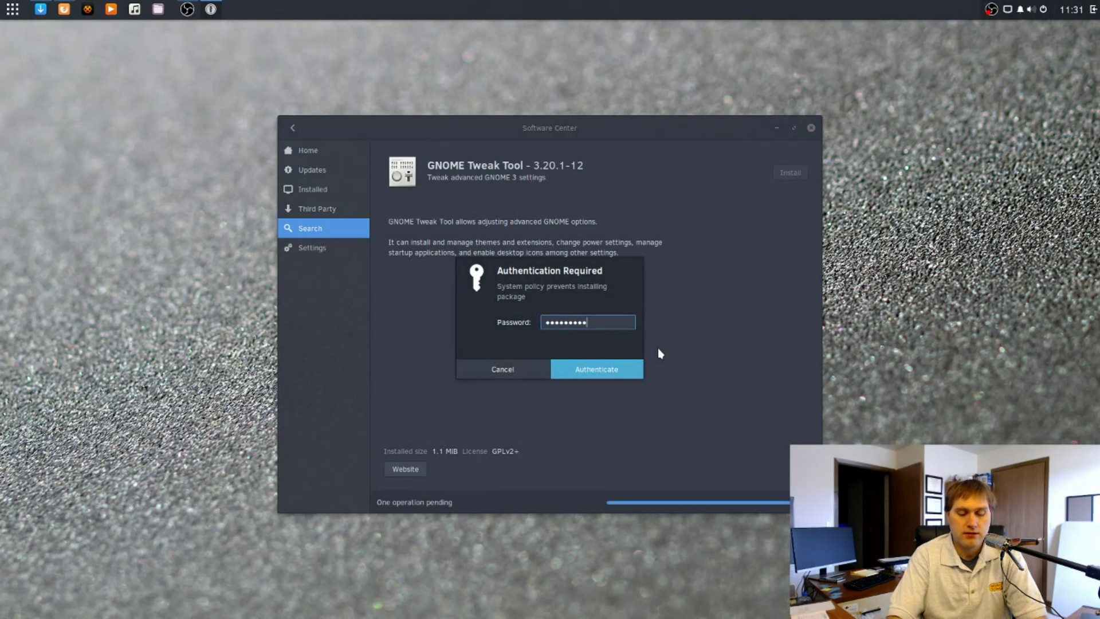
{"action": "key", "text": "Return"}
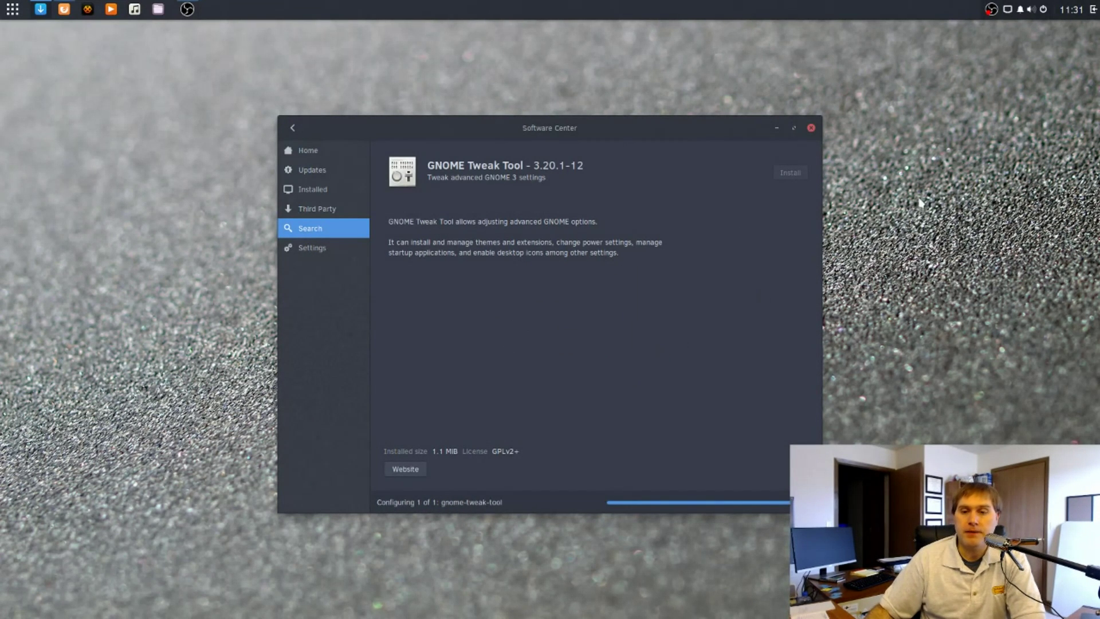
Close Software Center and launch Tweak Tool by searching 'twea' in the menu.
{"action": "left_click", "coordinate": [813, 129]}
{"action": "left_click", "coordinate": [2, 9]}
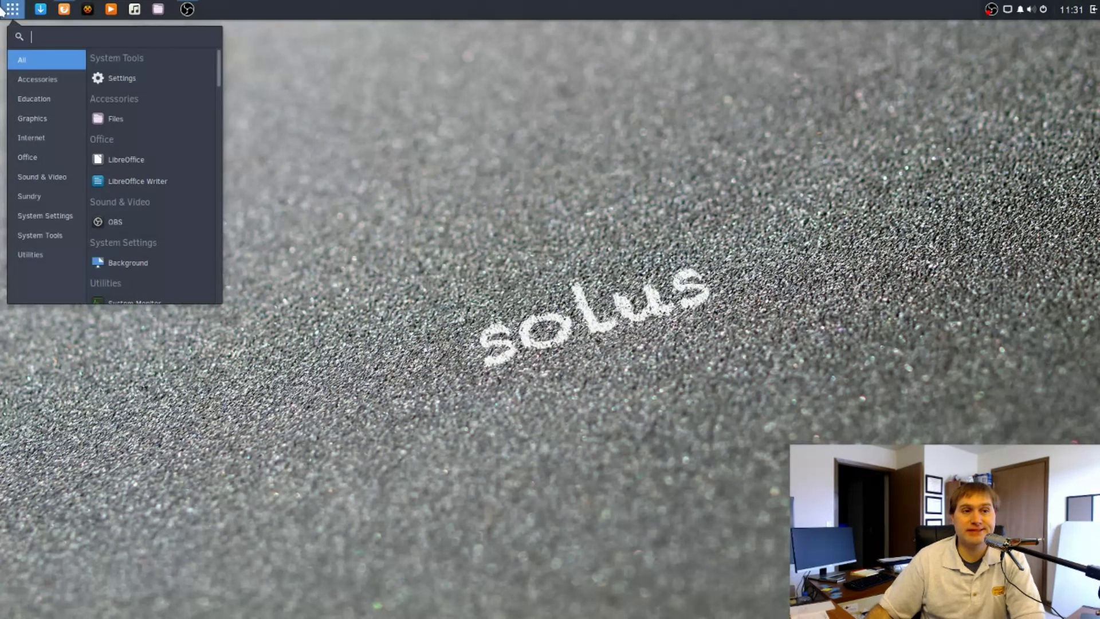
{"action": "type", "text": "twea"}
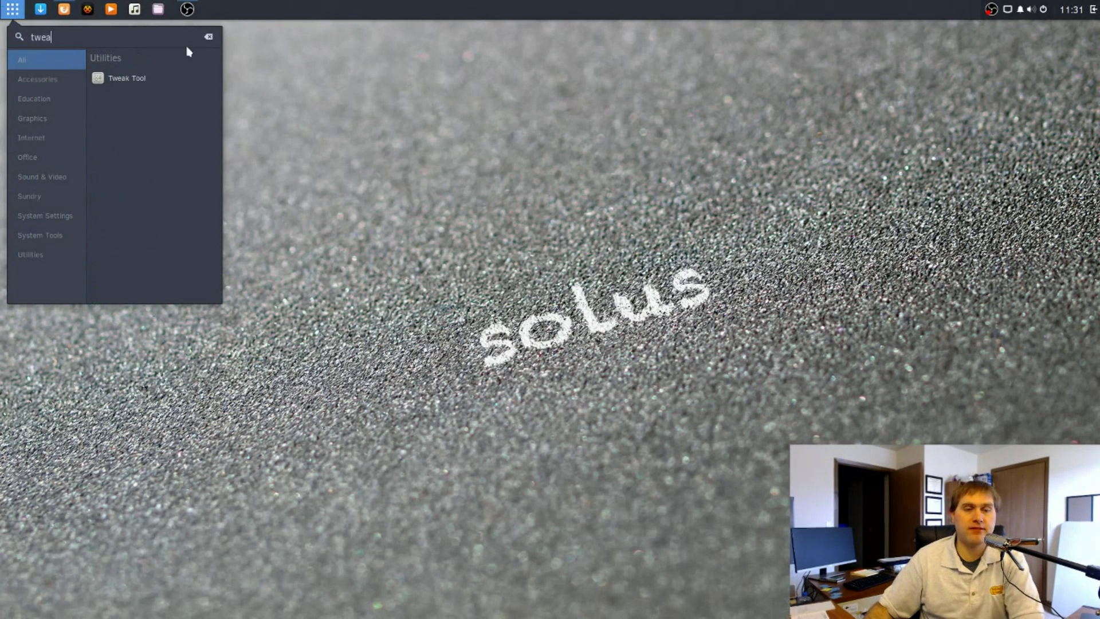
{"action": "left_click", "coordinate": [140, 80]}
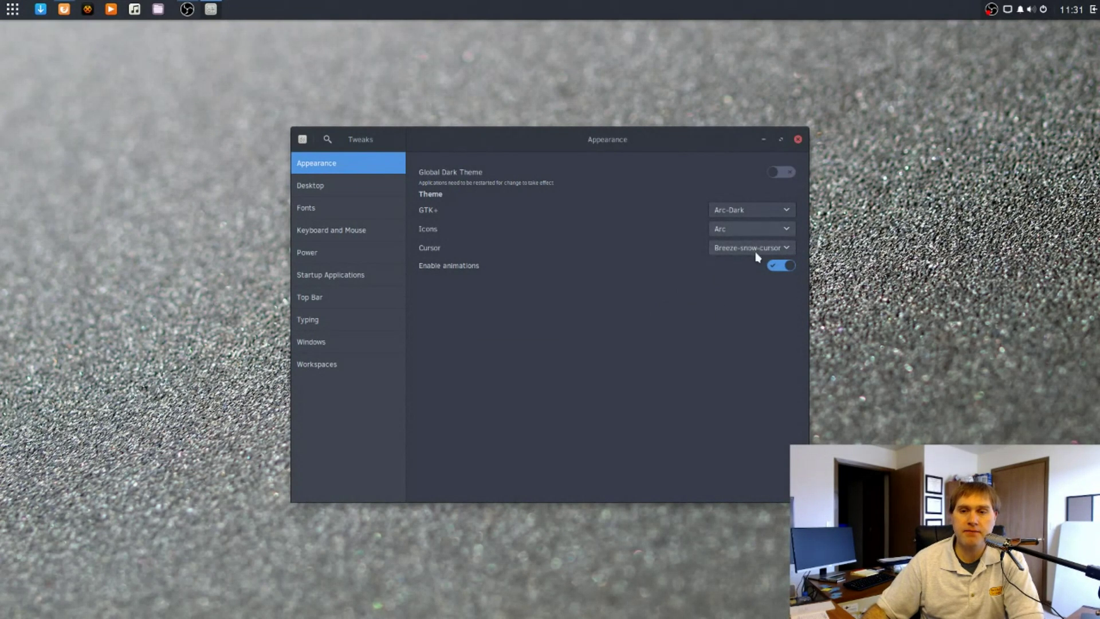
Turn Icons on Desktop on, then off again, and close Tweaks.
{"action": "left_click", "coordinate": [314, 182]}
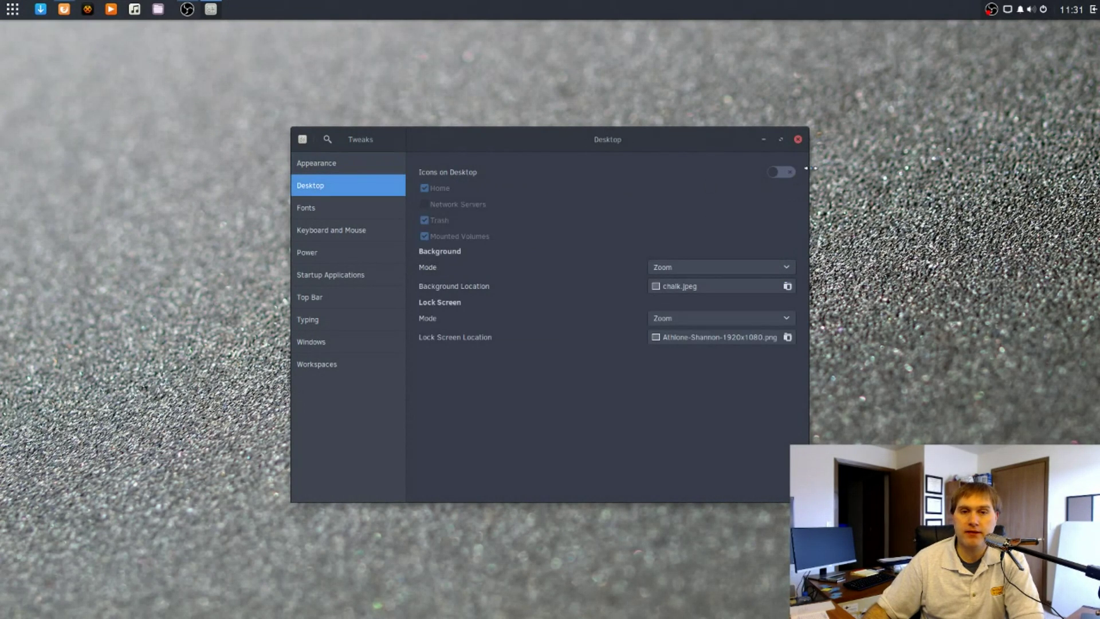
{"action": "left_click", "coordinate": [787, 172]}
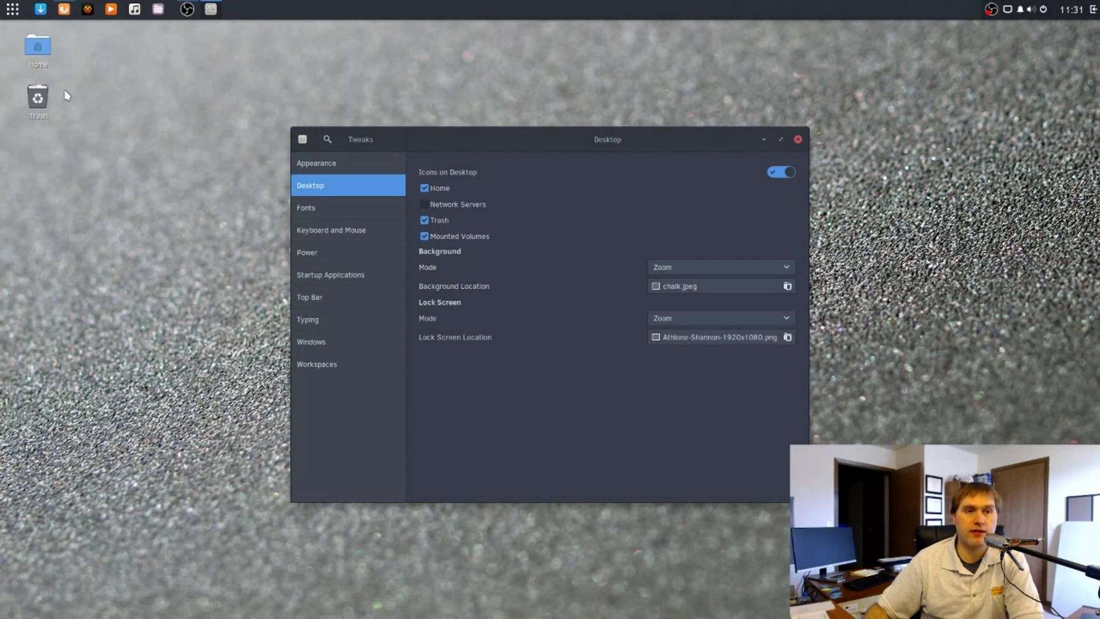
{"action": "left_click", "coordinate": [780, 173]}
{"action": "left_click", "coordinate": [798, 139]}
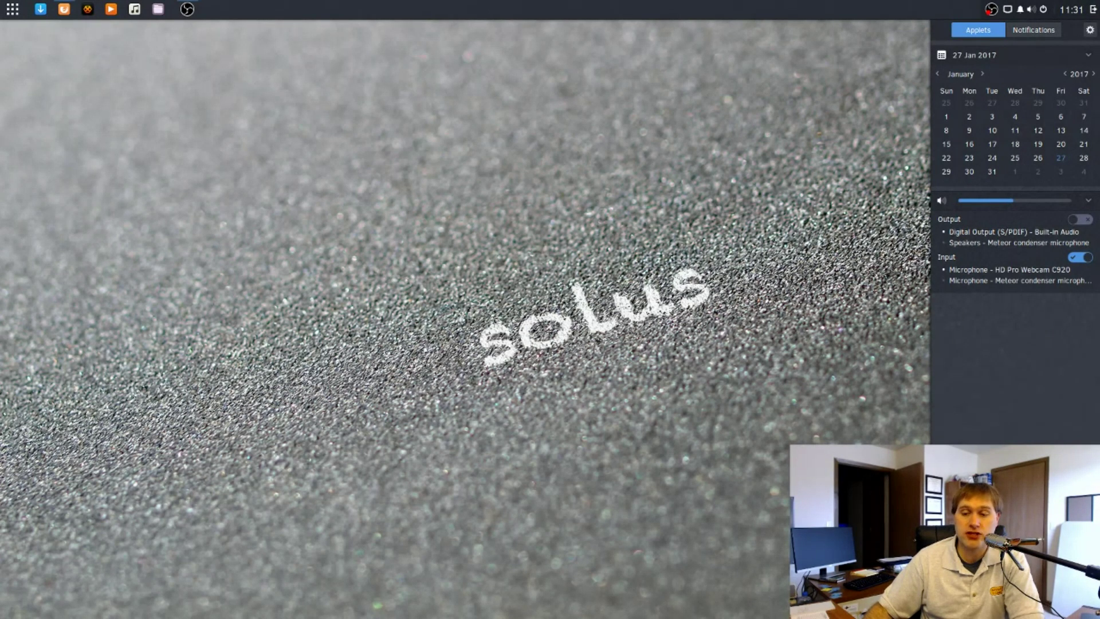
View the Panel and General tabs of Budgie Settings in Raven, then exit.
{"action": "left_click", "coordinate": [1090, 30]}
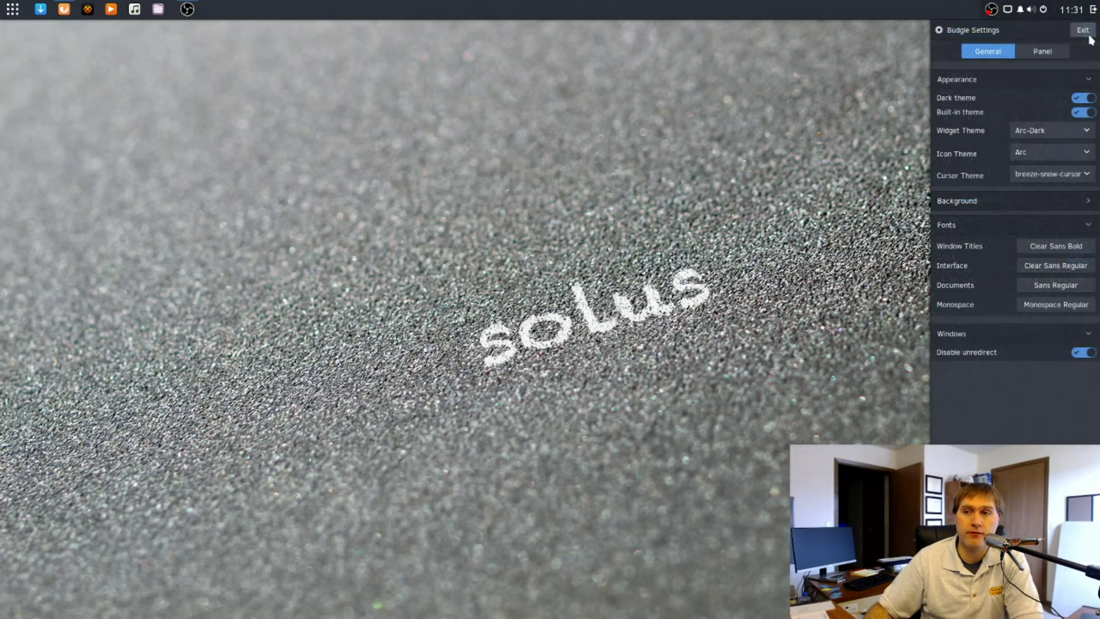
{"action": "left_click", "coordinate": [1039, 51]}
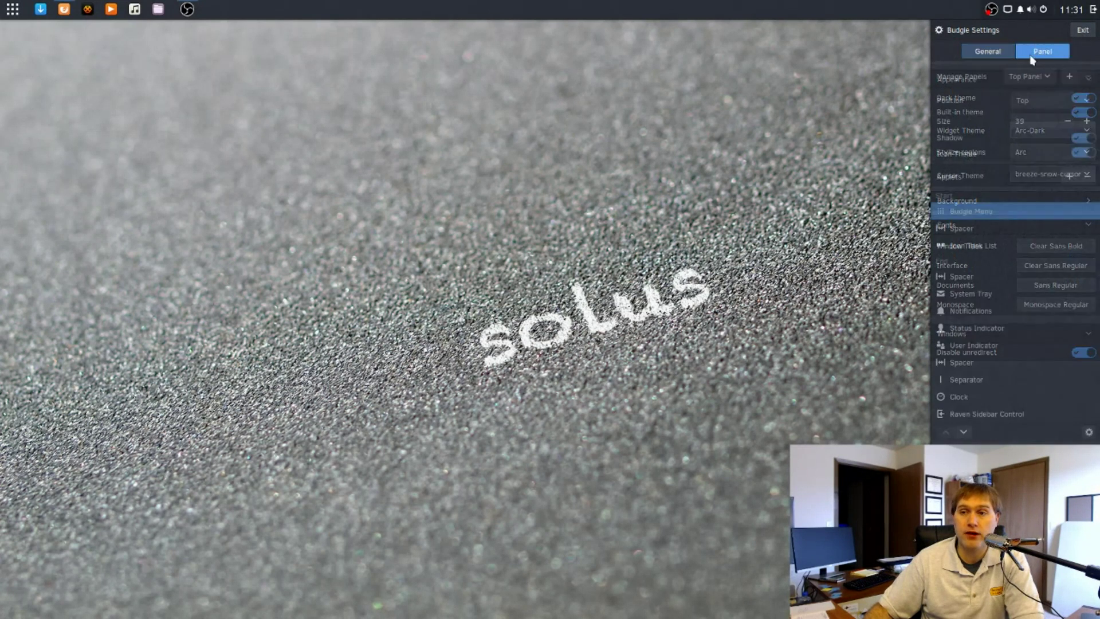
{"action": "left_click", "coordinate": [988, 51]}
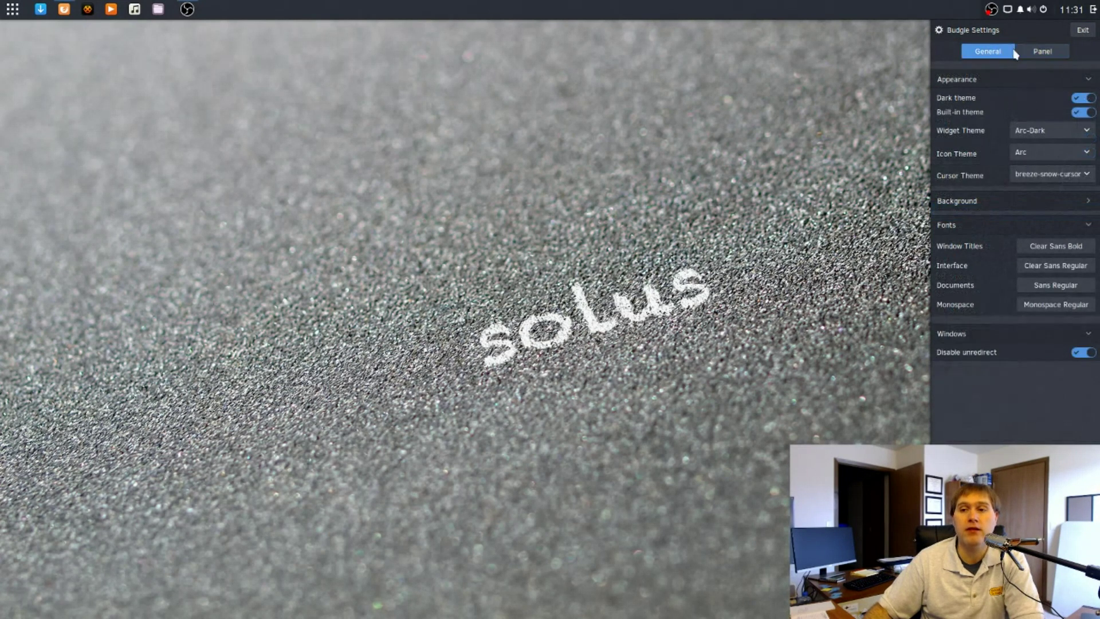
{"action": "left_click", "coordinate": [1082, 30]}
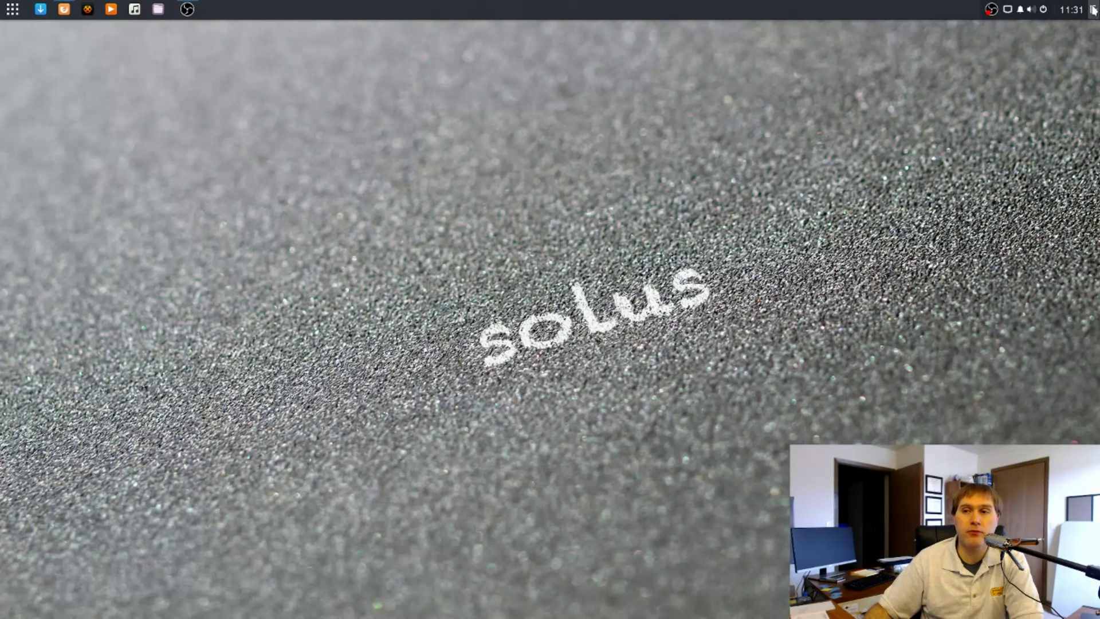
Hide Raven, dismiss the application launcher, and close the Software Center window.
{"action": "left_click", "coordinate": [1094, 10]}
{"action": "left_click", "coordinate": [40, 9]}
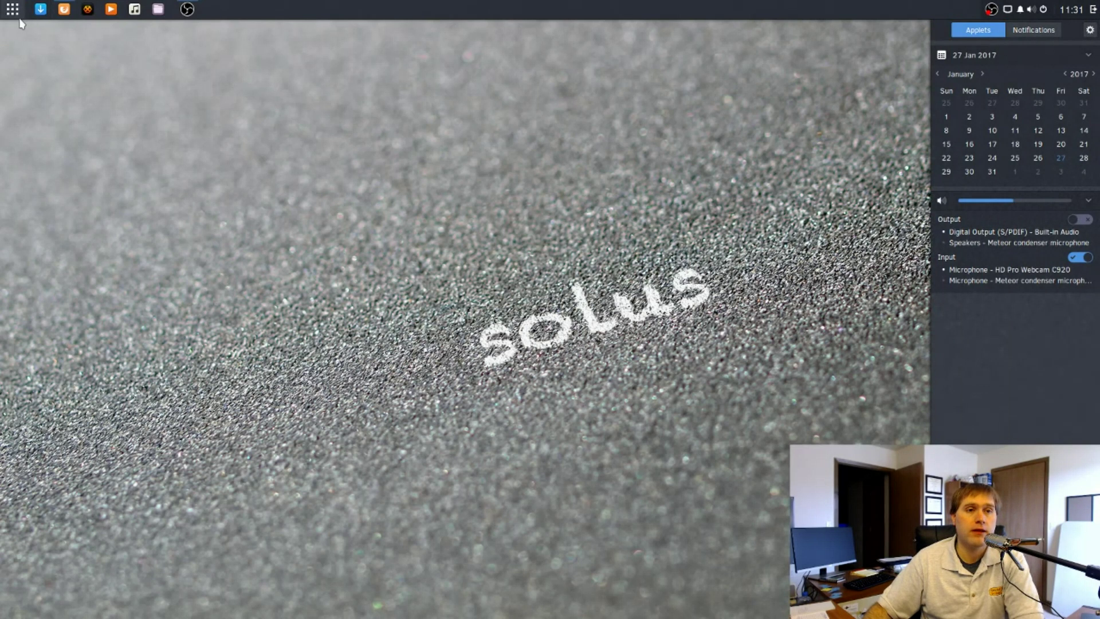
{"action": "left_click", "coordinate": [12, 9]}
{"action": "left_click", "coordinate": [812, 120]}
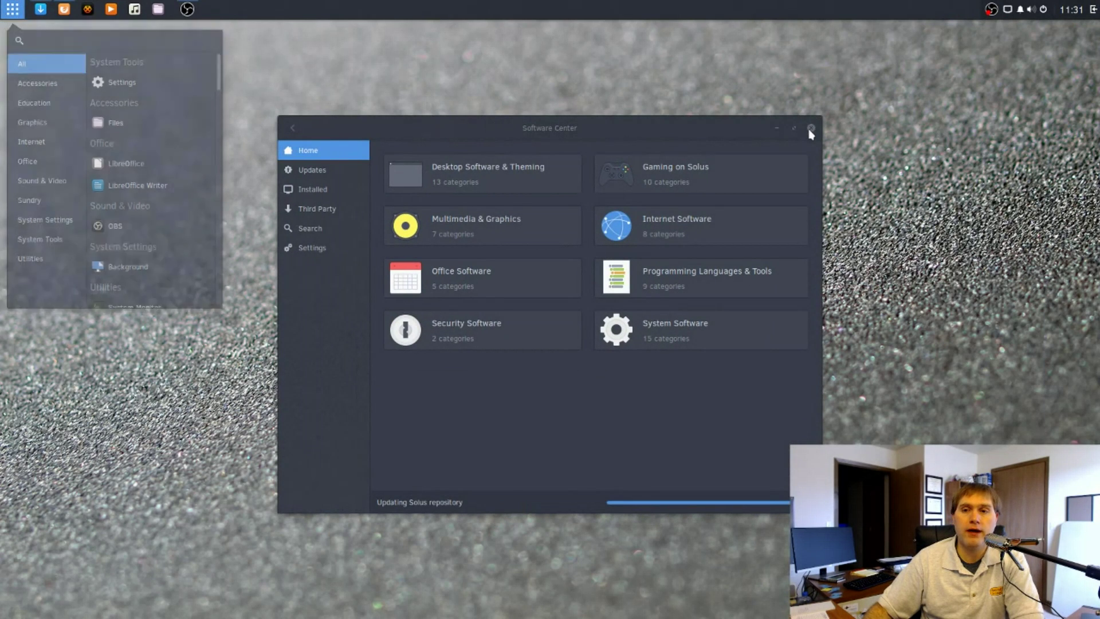
{"action": "left_click", "coordinate": [811, 128]}
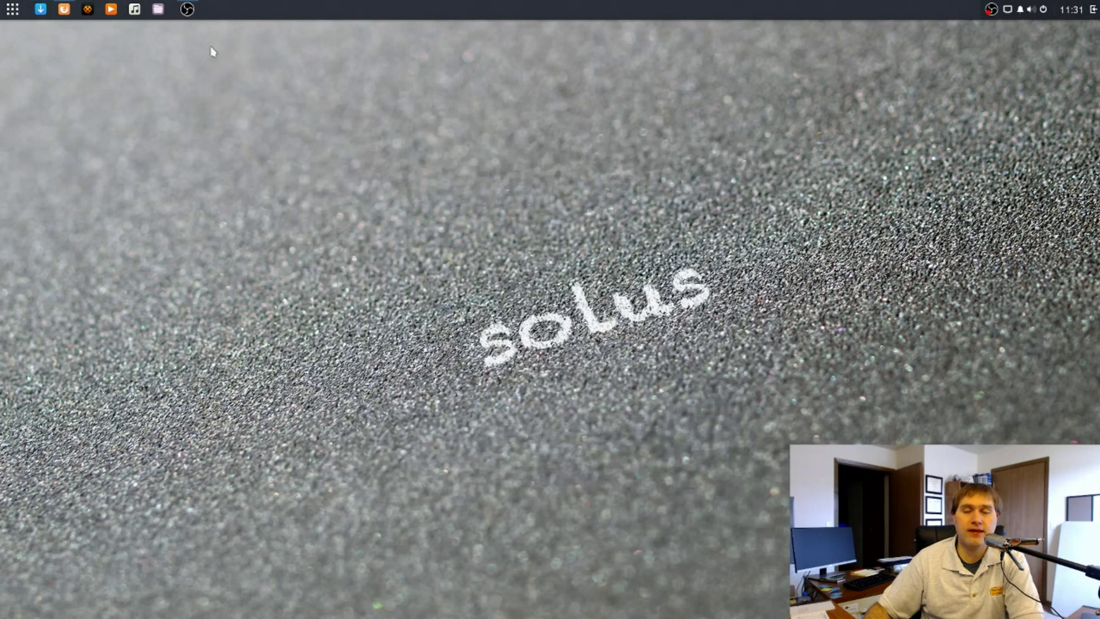
Launch Settings via a 'set' menu search, look over All Settings, then close it.
{"action": "left_click", "coordinate": [12, 9]}
{"action": "type", "text": "set"}
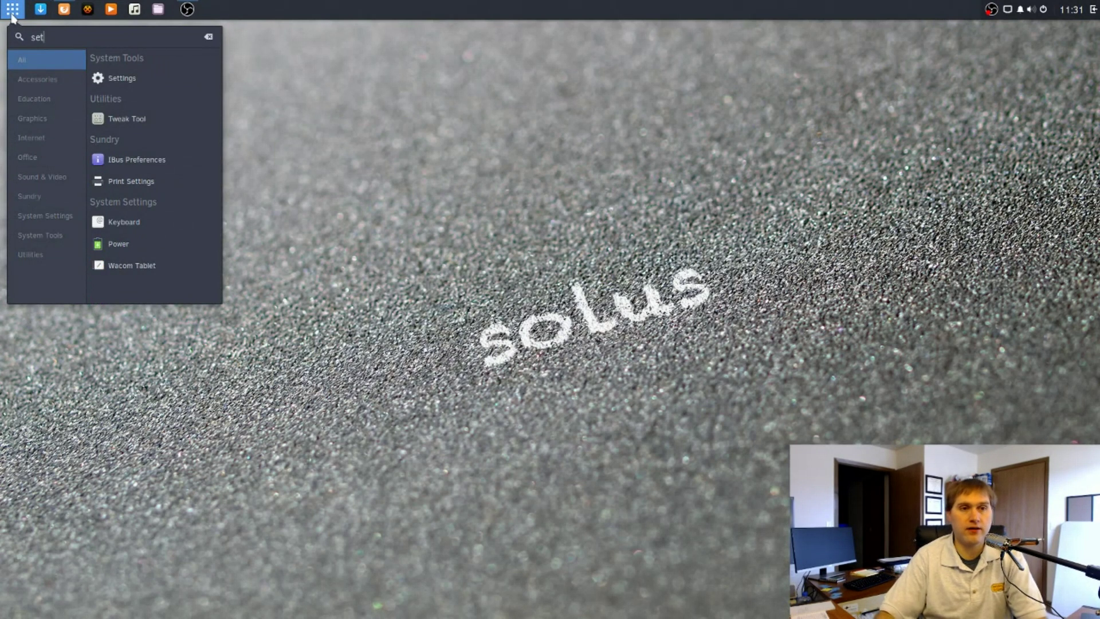
{"action": "left_click", "coordinate": [102, 77]}
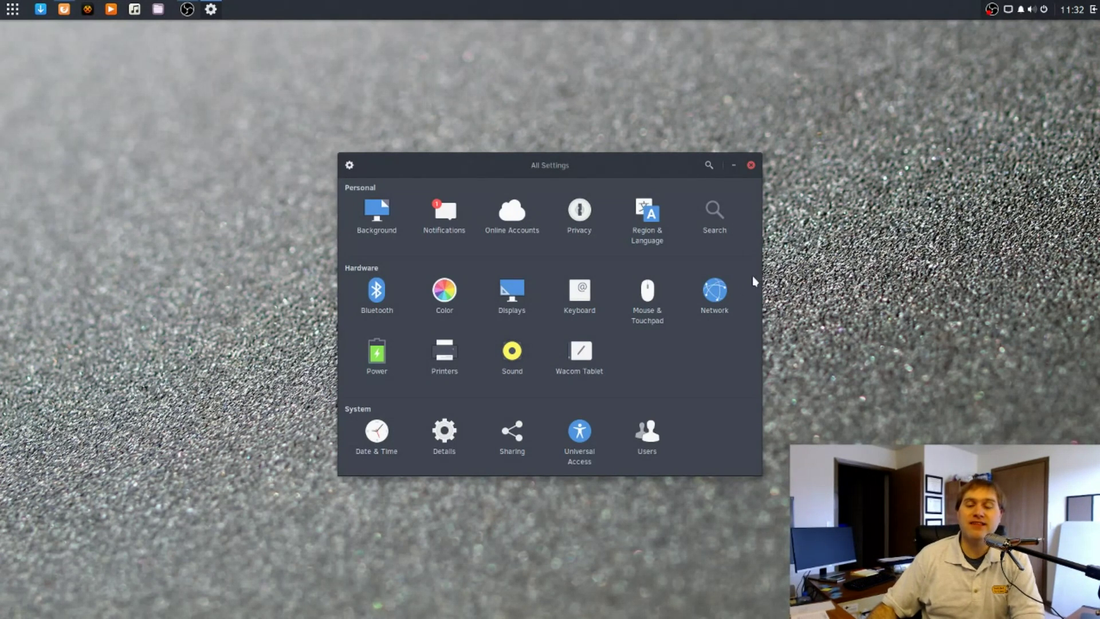
{"action": "left_click", "coordinate": [752, 165]}
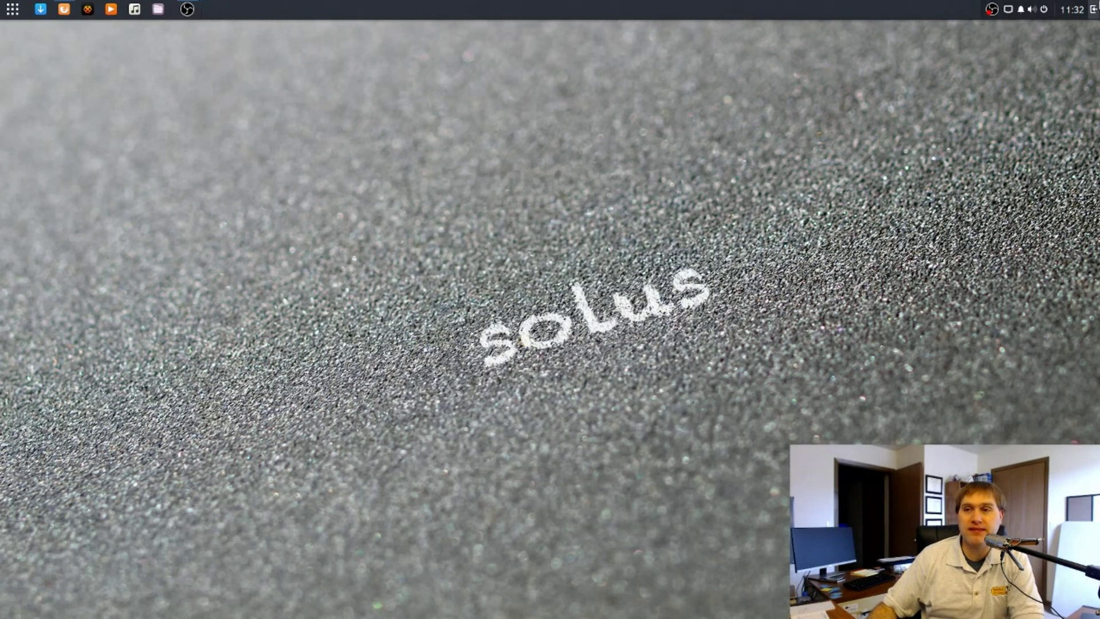
In Raven's Budgie Settings, toggle Dark and Built-in theme repeatedly, leaving both on.
{"action": "left_click", "coordinate": [1094, 10]}
{"action": "left_click", "coordinate": [1090, 30]}
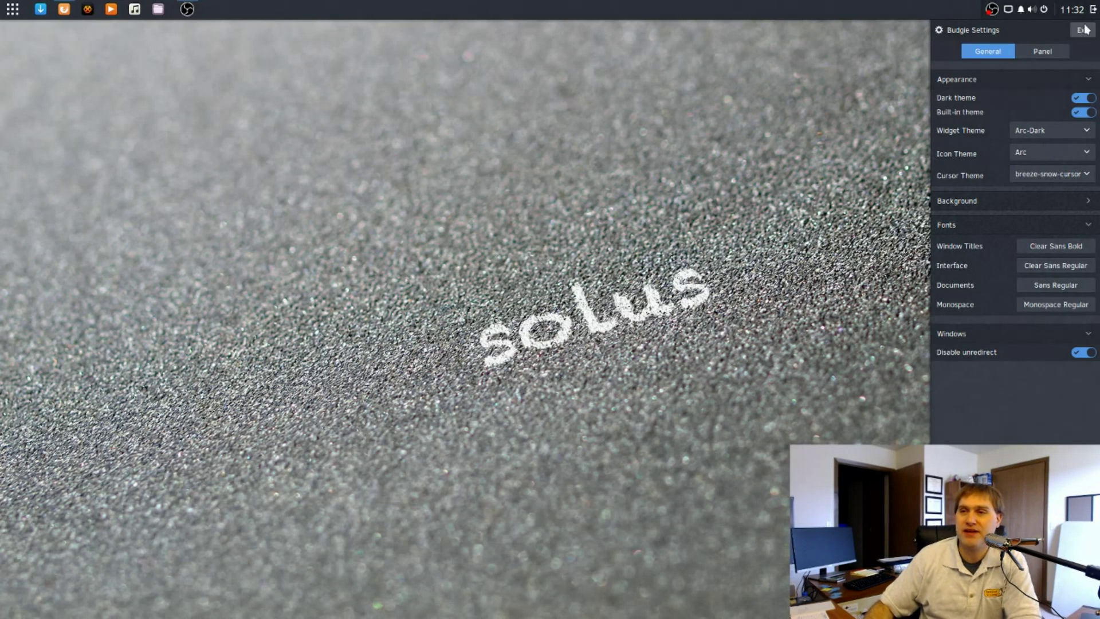
{"action": "left_click", "coordinate": [1088, 100]}
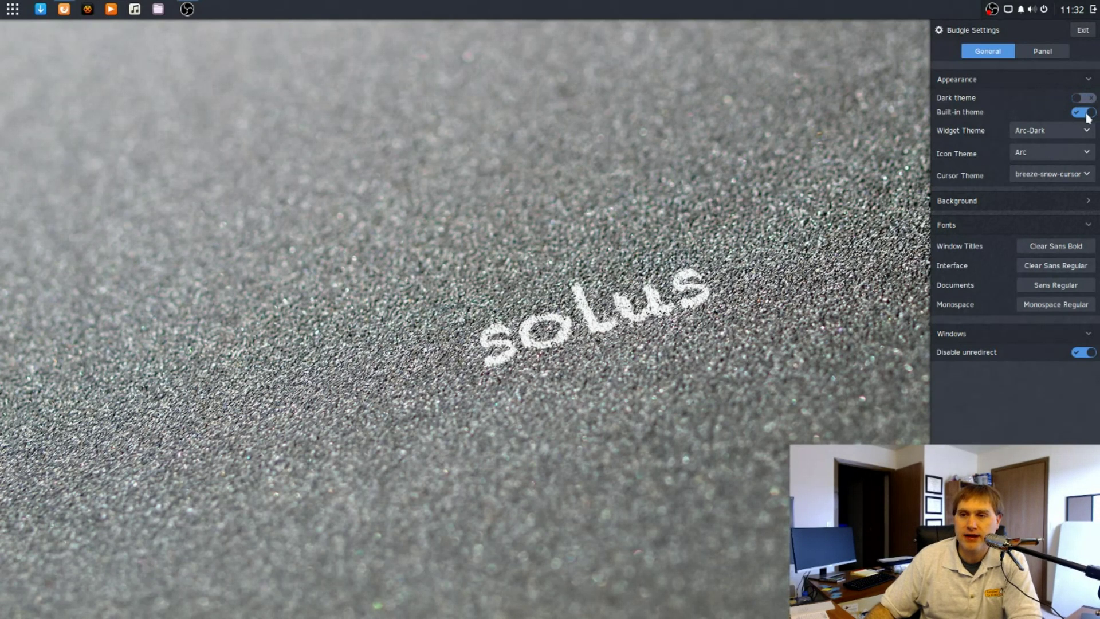
{"action": "left_click", "coordinate": [1087, 114]}
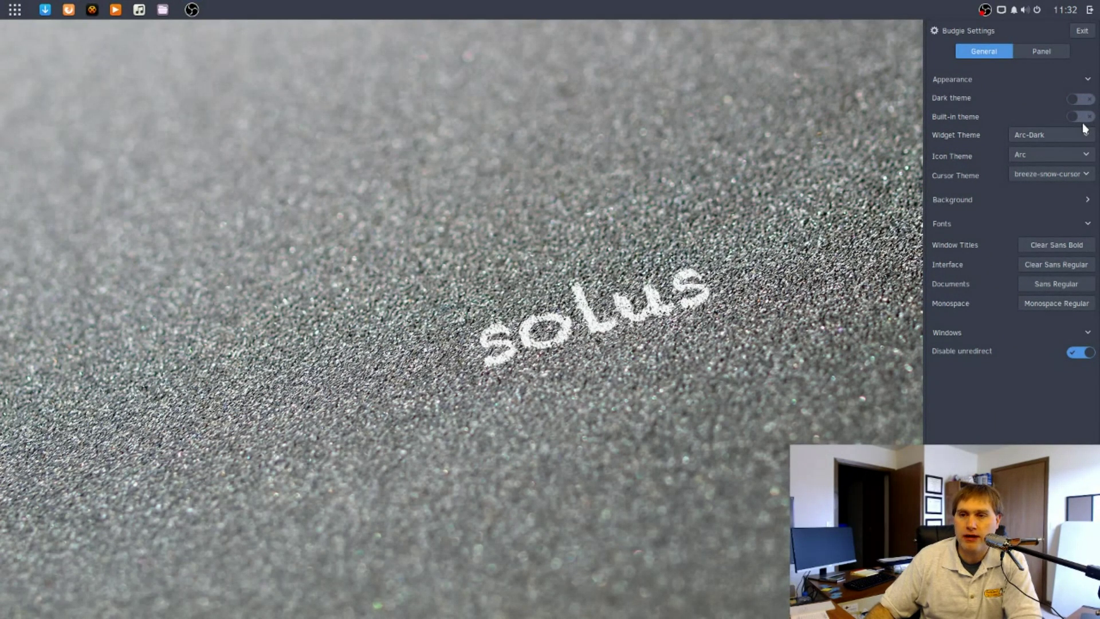
{"action": "left_click", "coordinate": [1085, 100]}
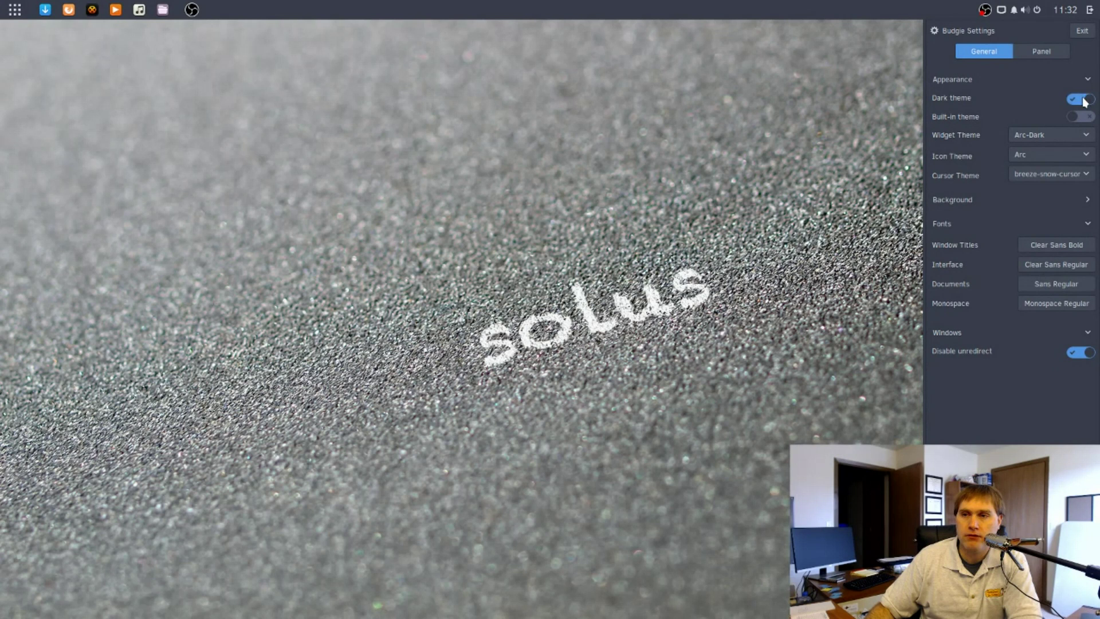
{"action": "left_click", "coordinate": [1086, 100]}
{"action": "left_click", "coordinate": [1090, 102]}
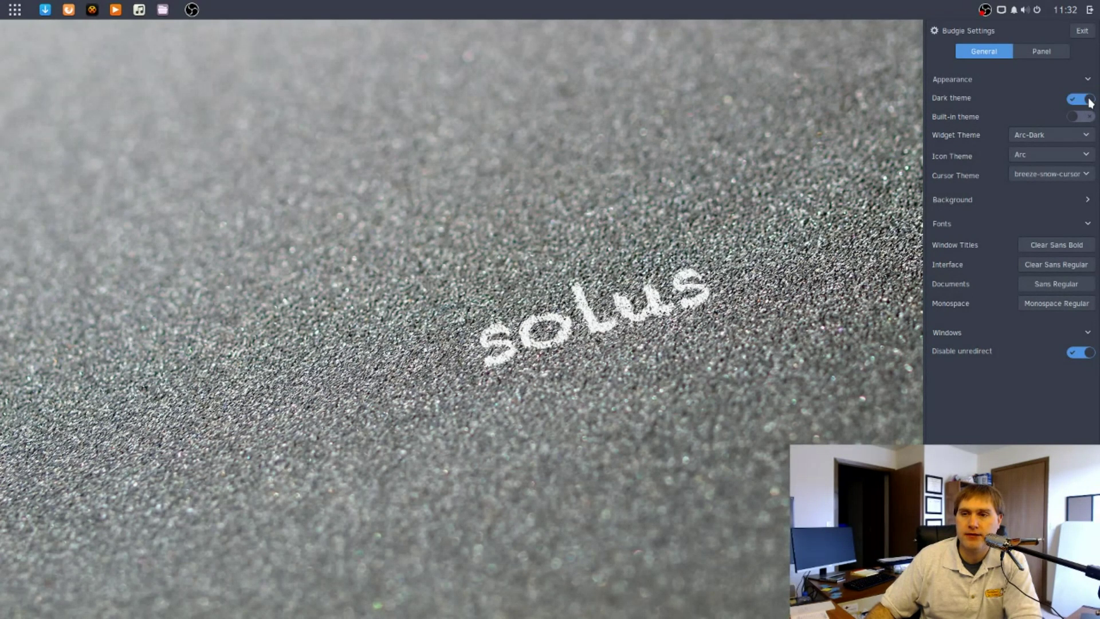
{"action": "left_click", "coordinate": [1091, 102]}
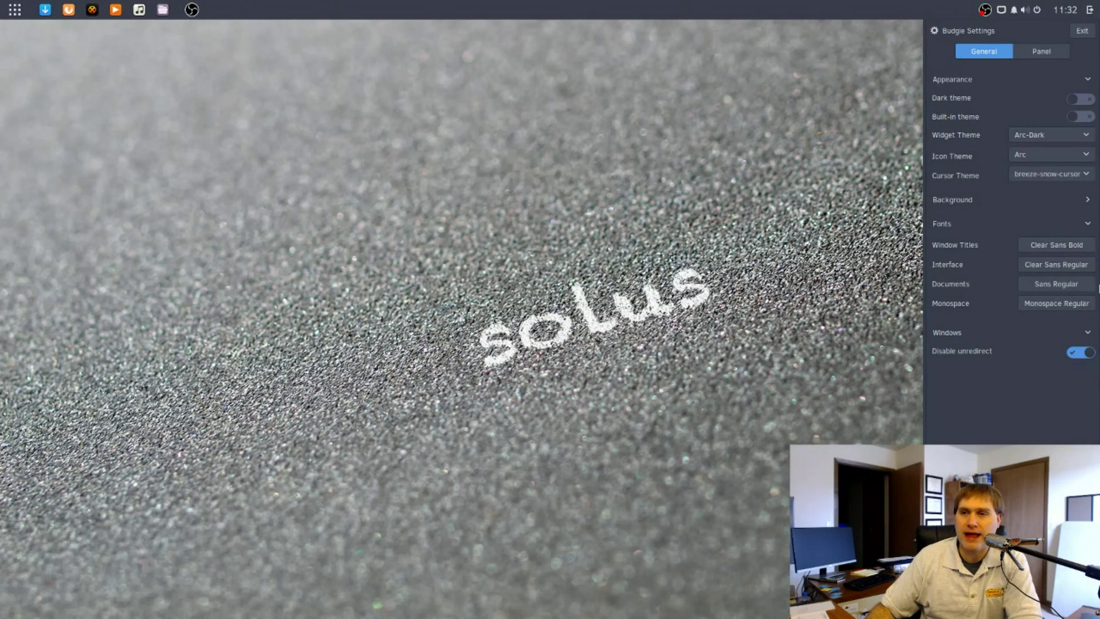
{"action": "left_click", "coordinate": [1088, 116]}
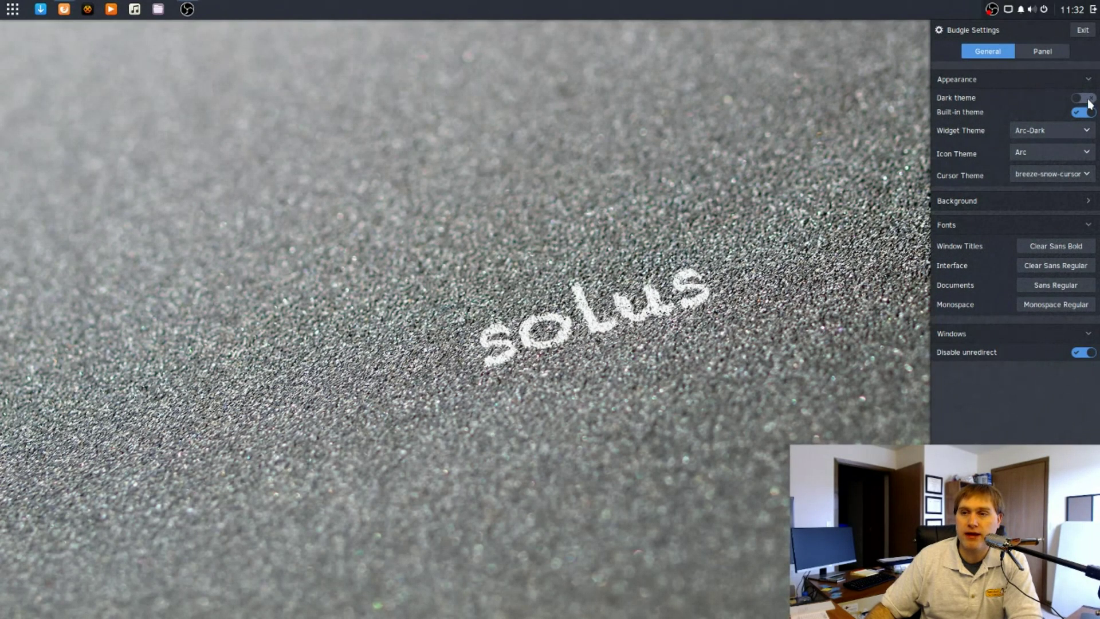
{"action": "left_click", "coordinate": [1086, 100]}
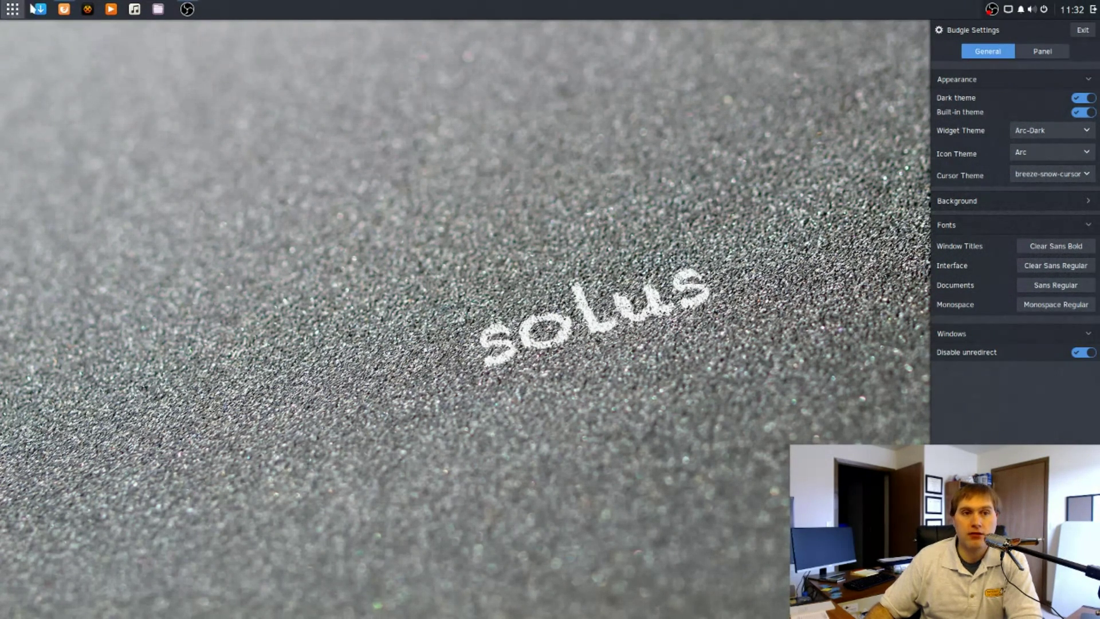
Try the Arc widget theme, then restore Arc-Dark.
{"action": "left_click", "coordinate": [1087, 133]}
{"action": "left_click", "coordinate": [1089, 118]}
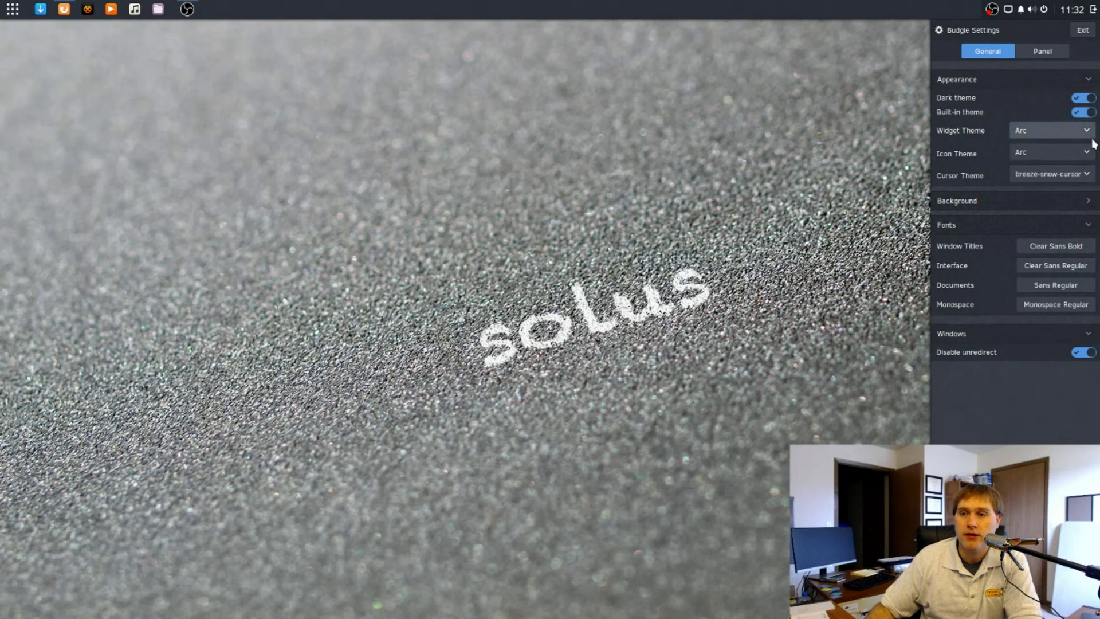
{"action": "left_click", "coordinate": [1087, 134]}
{"action": "left_click", "coordinate": [1085, 148]}
Preview the Faba and hicolor icon themes.
{"action": "left_click", "coordinate": [1084, 154]}
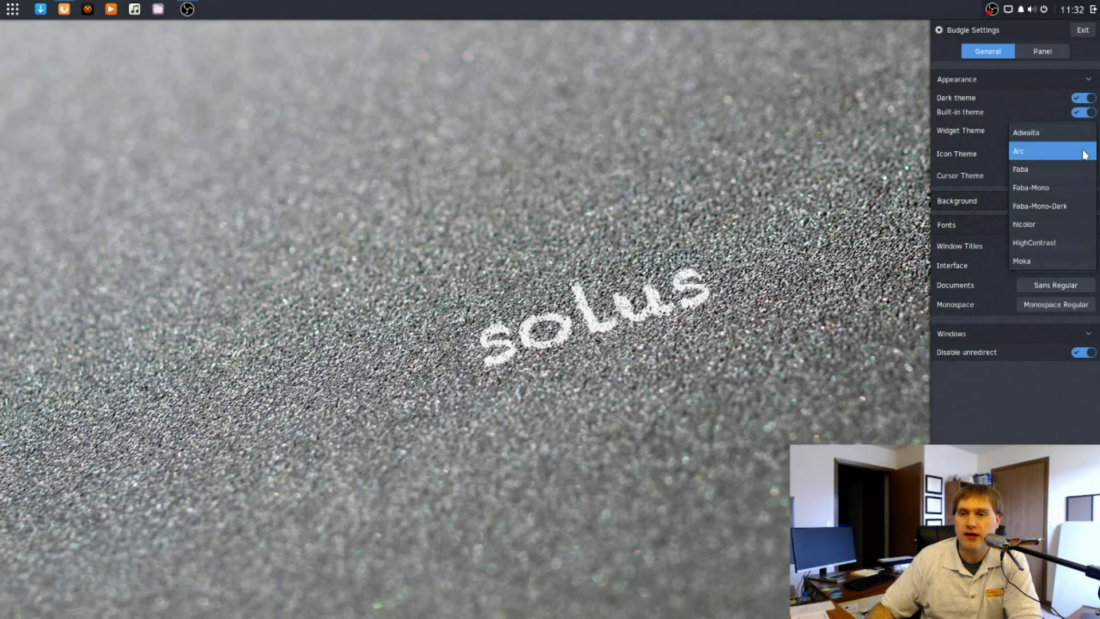
{"action": "left_click", "coordinate": [1083, 169]}
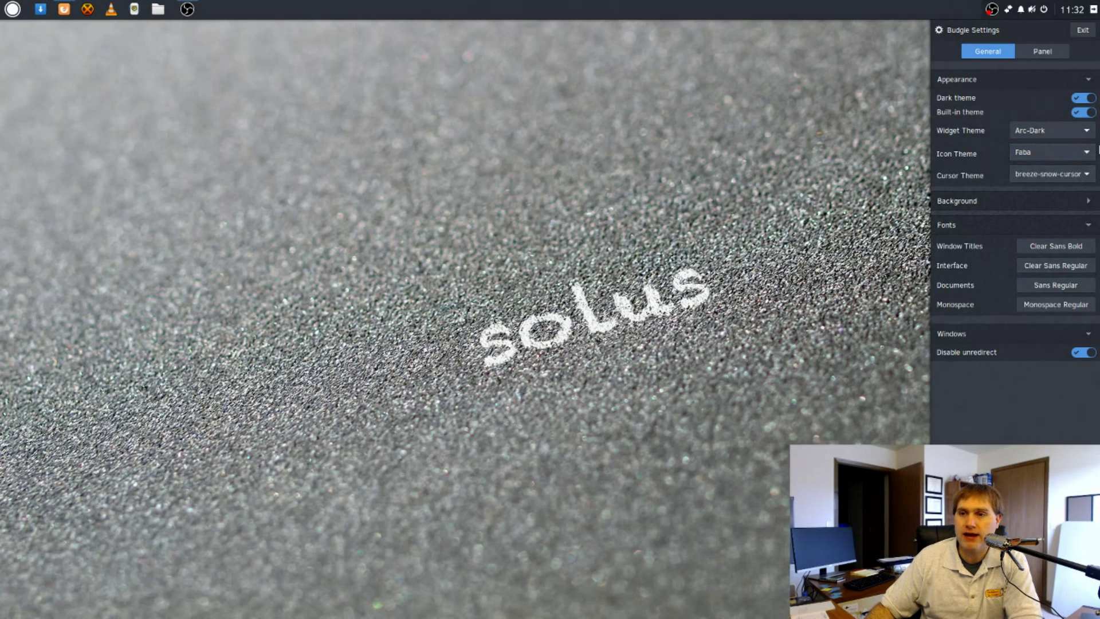
{"action": "left_click", "coordinate": [1090, 155]}
{"action": "left_click", "coordinate": [1071, 204]}
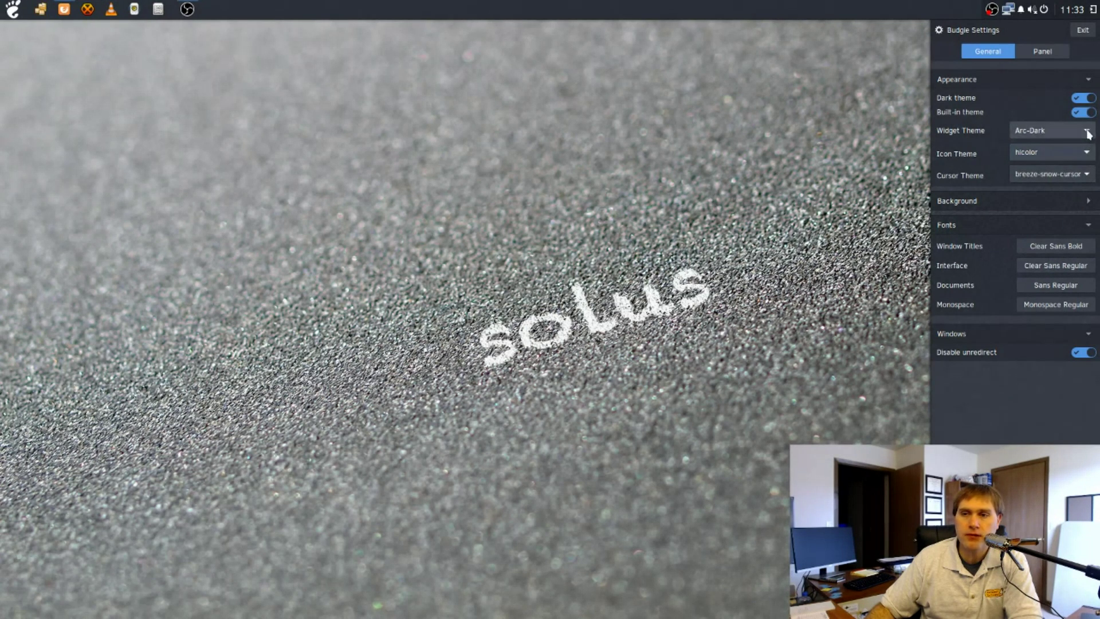
Open and close the application menu, then reopen Budgie Settings in Raven.
{"action": "left_click", "coordinate": [13, 11]}
{"action": "left_click", "coordinate": [12, 11]}
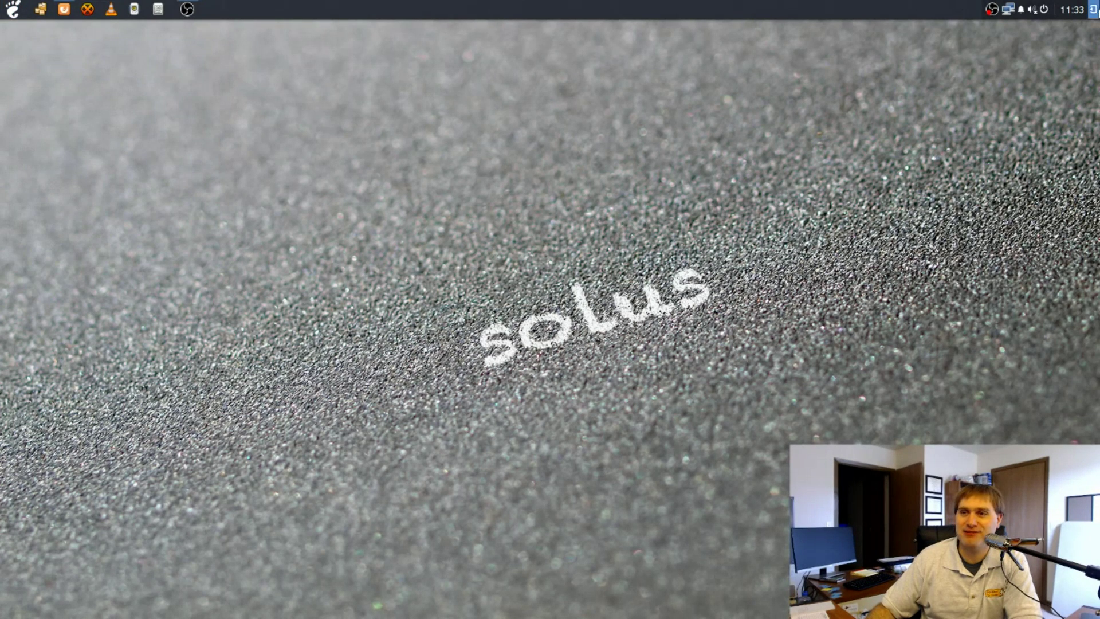
{"action": "left_click", "coordinate": [1093, 9]}
{"action": "left_click", "coordinate": [1089, 32]}
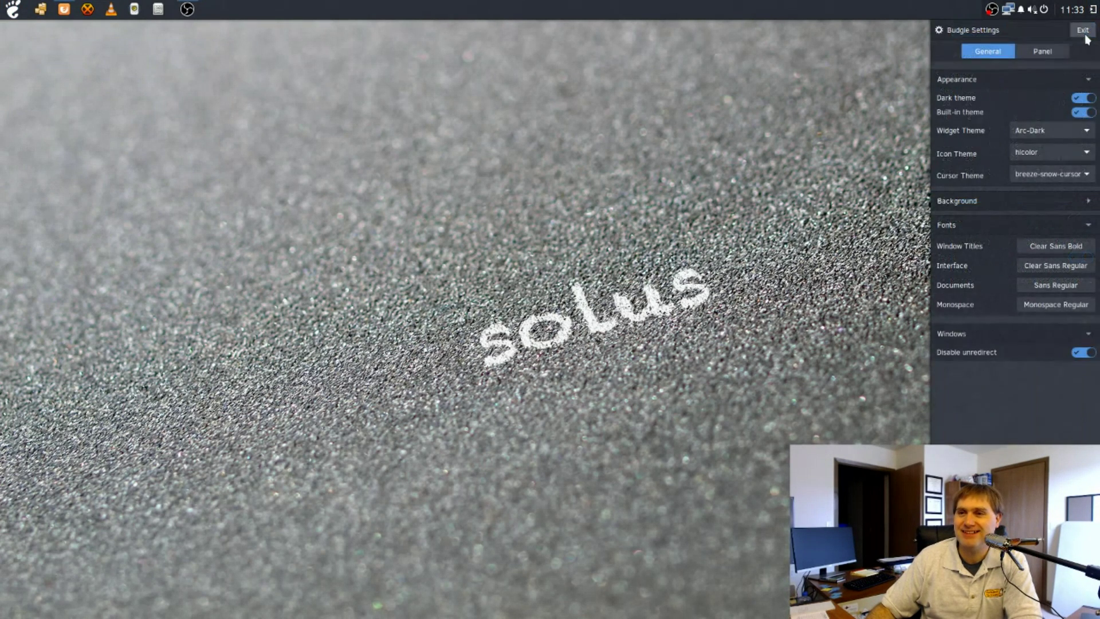
Cycle the icon theme through Moka, Arc, Adwaita, Faba and Faba-Mono.
{"action": "left_click", "coordinate": [1072, 153]}
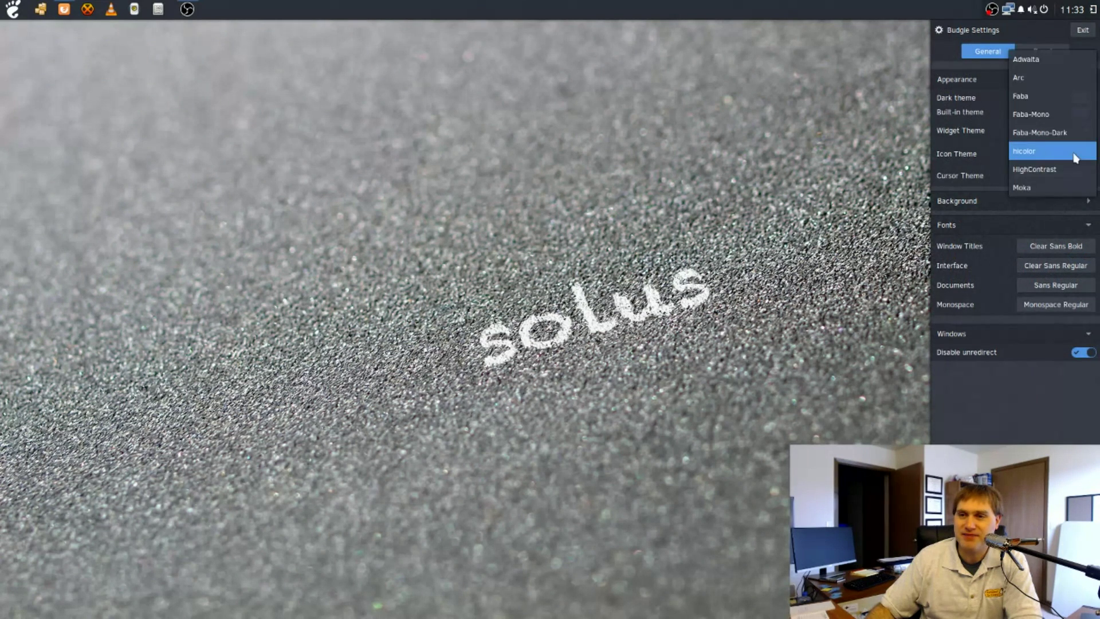
{"action": "left_click", "coordinate": [1055, 182]}
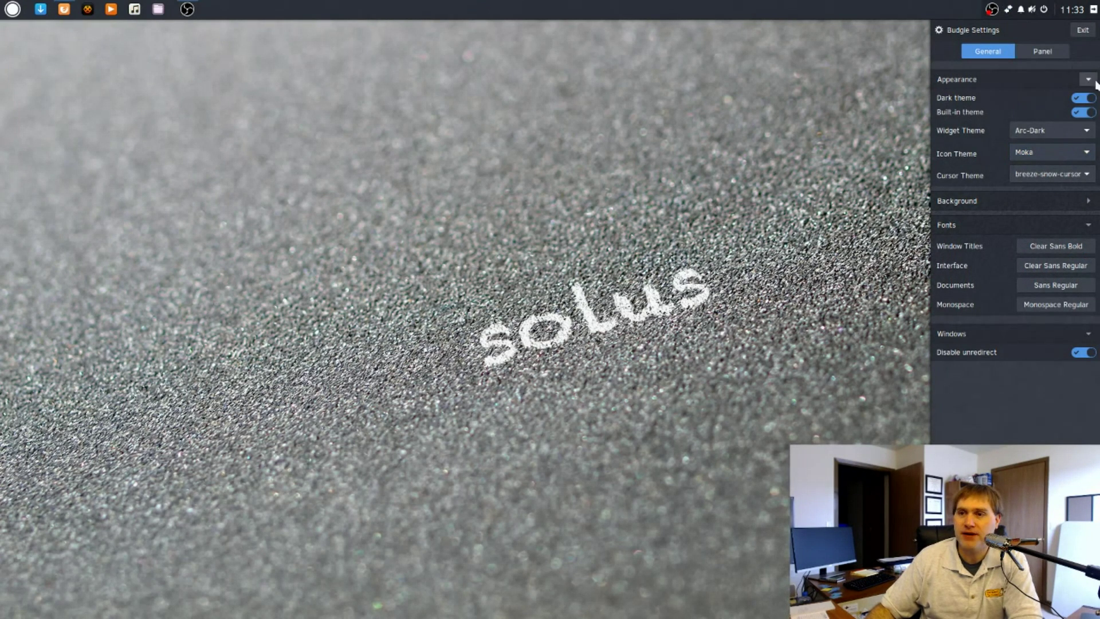
{"action": "left_click", "coordinate": [1082, 152]}
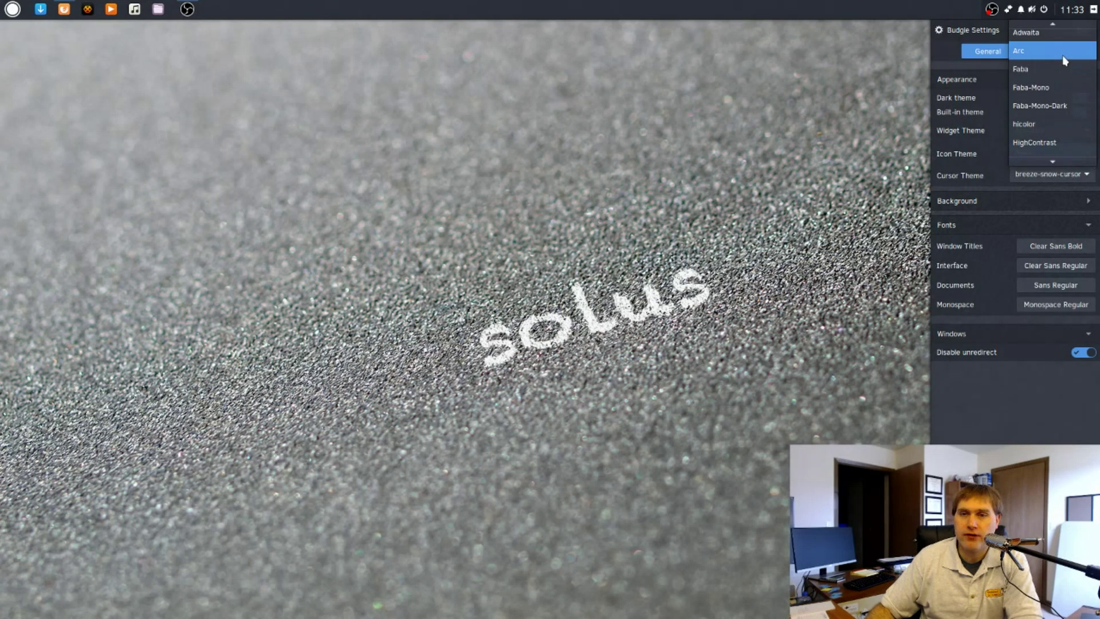
{"action": "left_click", "coordinate": [1060, 50]}
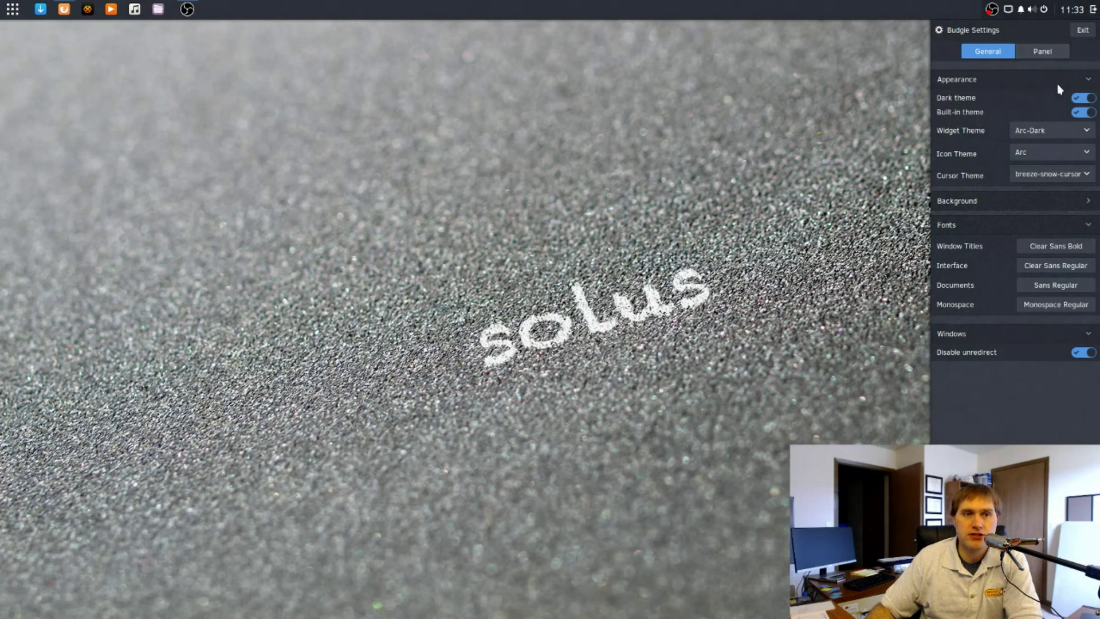
{"action": "left_click", "coordinate": [1087, 152]}
{"action": "left_click", "coordinate": [1071, 133]}
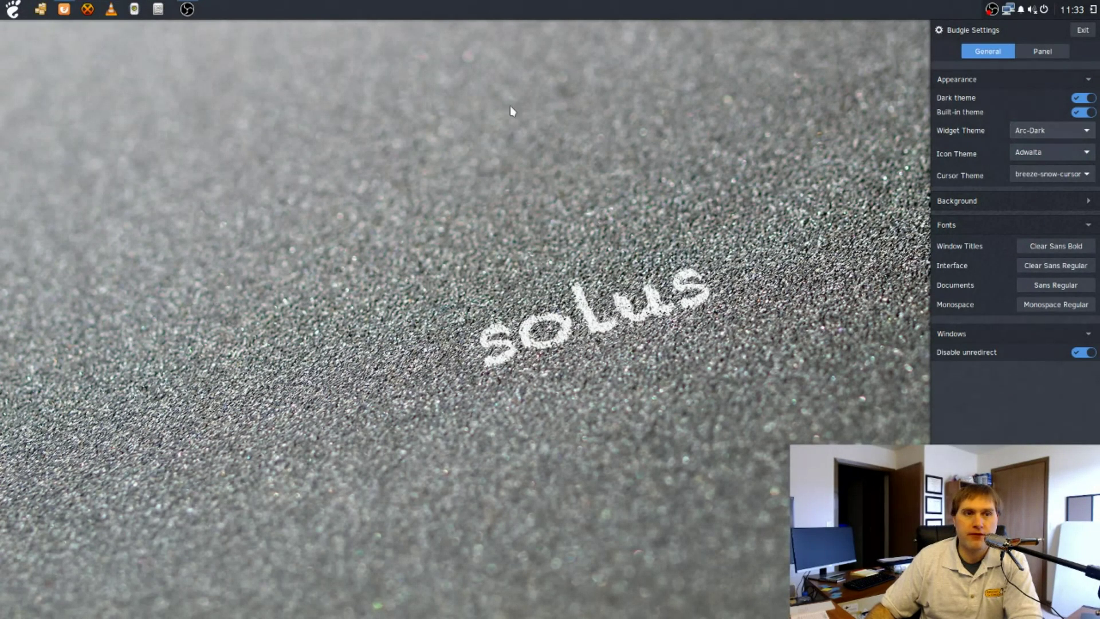
{"action": "left_click", "coordinate": [1081, 153]}
{"action": "left_click", "coordinate": [1072, 169]}
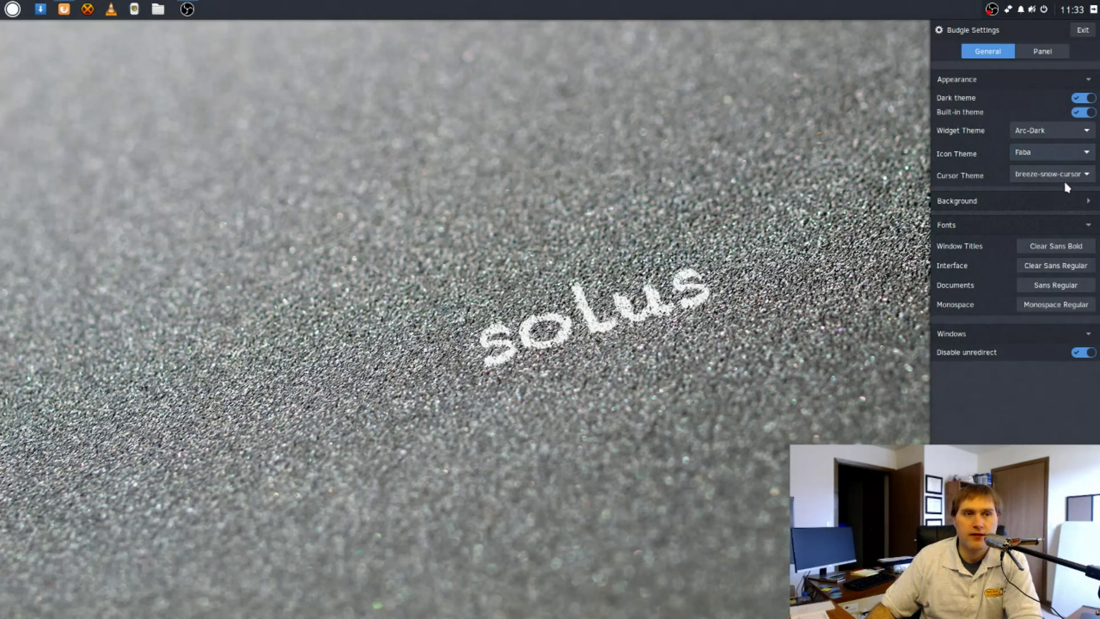
{"action": "left_click", "coordinate": [1082, 153]}
{"action": "left_click", "coordinate": [1075, 170]}
Try Faba-Mono-Dark, hicolor, HighContrast and Moka icon themes, finishing back on Arc.
{"action": "left_click", "coordinate": [1087, 152]}
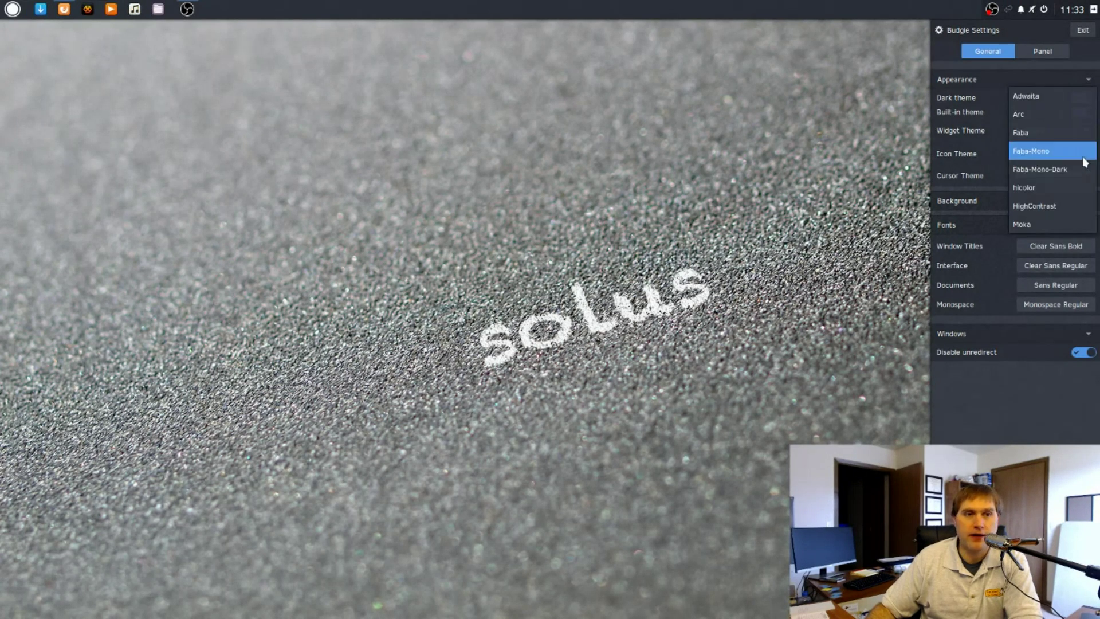
{"action": "left_click", "coordinate": [1088, 170]}
{"action": "left_click", "coordinate": [1093, 156]}
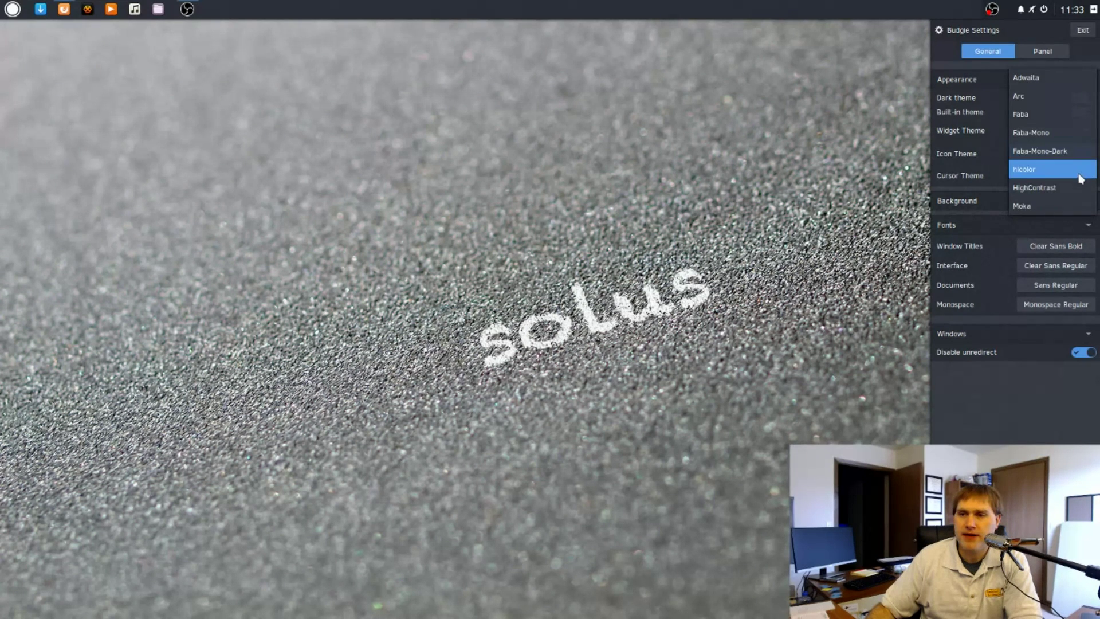
{"action": "left_click", "coordinate": [1082, 170]}
{"action": "left_click", "coordinate": [1086, 155]}
{"action": "left_click", "coordinate": [1086, 167]}
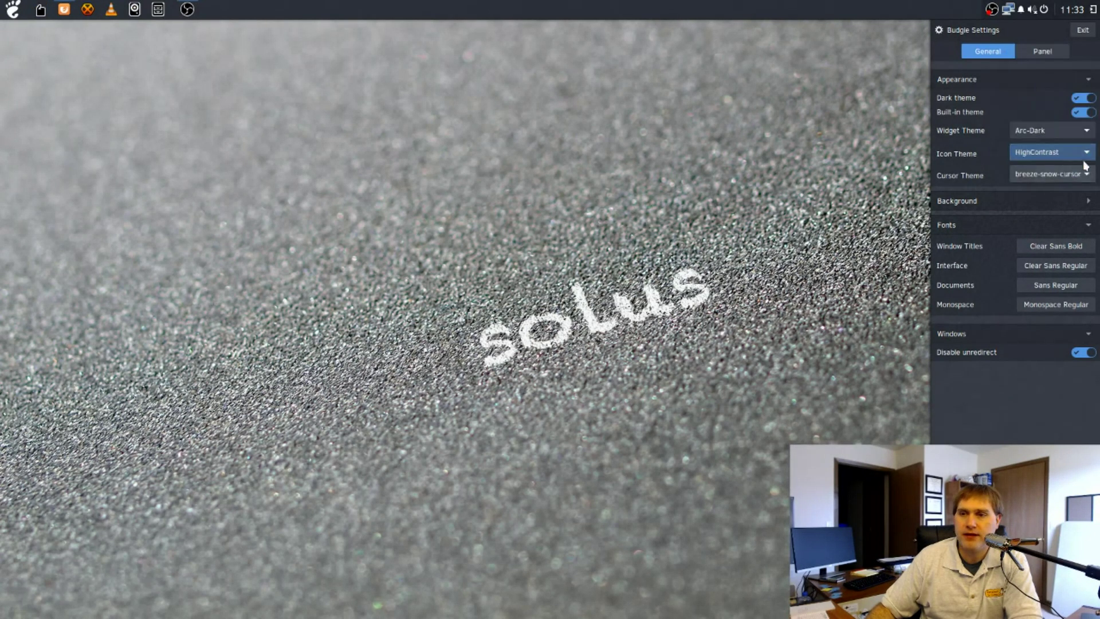
{"action": "left_click", "coordinate": [1085, 153]}
{"action": "left_click", "coordinate": [1084, 169]}
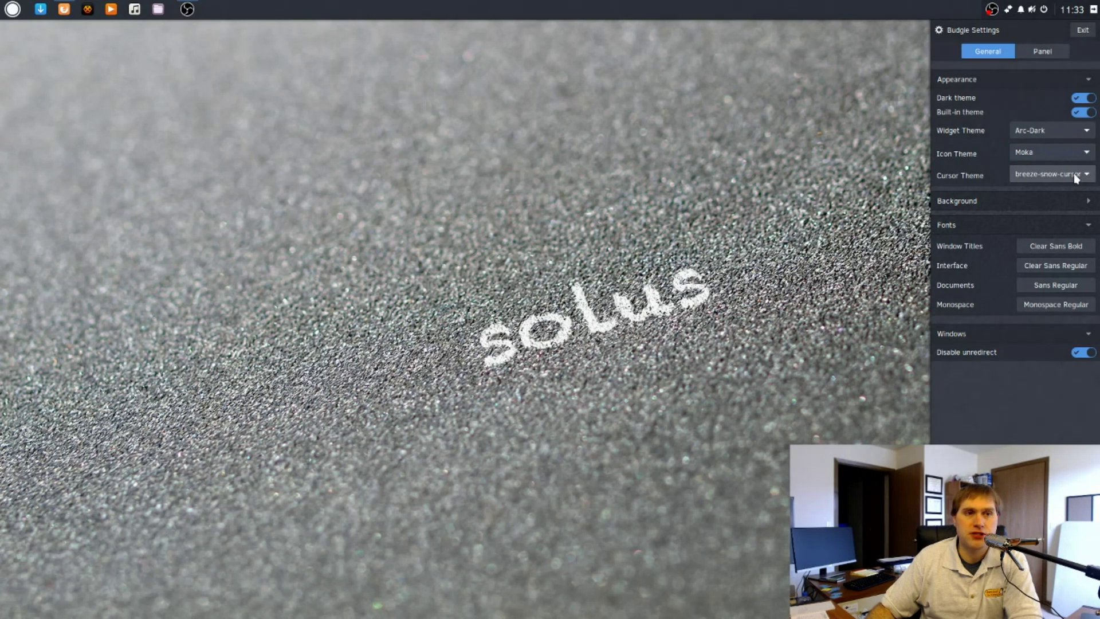
{"action": "left_click", "coordinate": [1089, 153]}
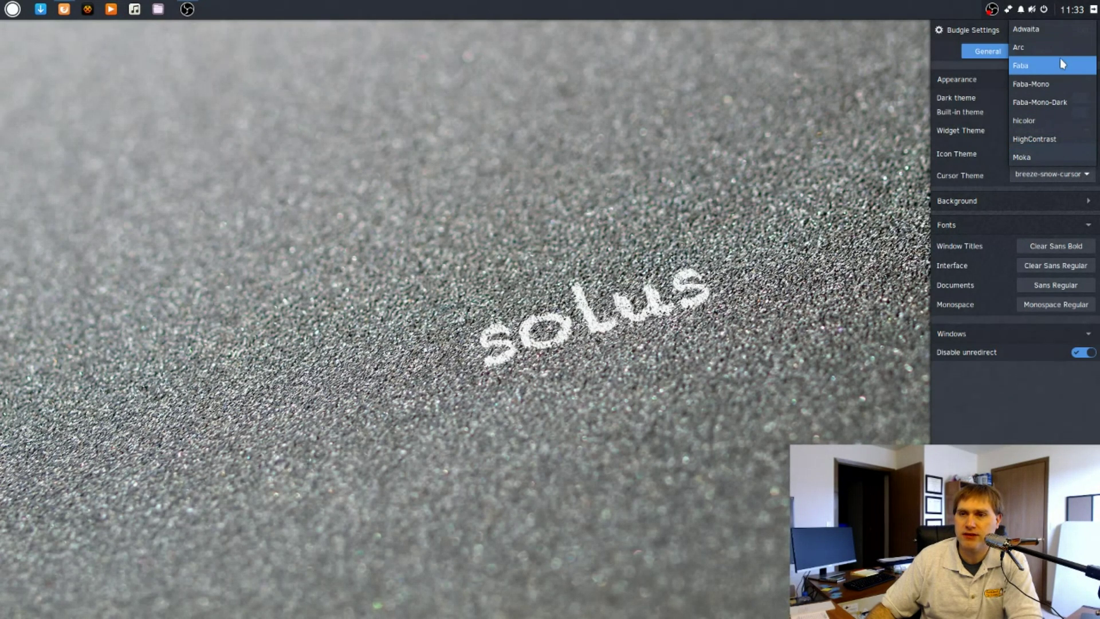
{"action": "left_click", "coordinate": [1060, 48]}
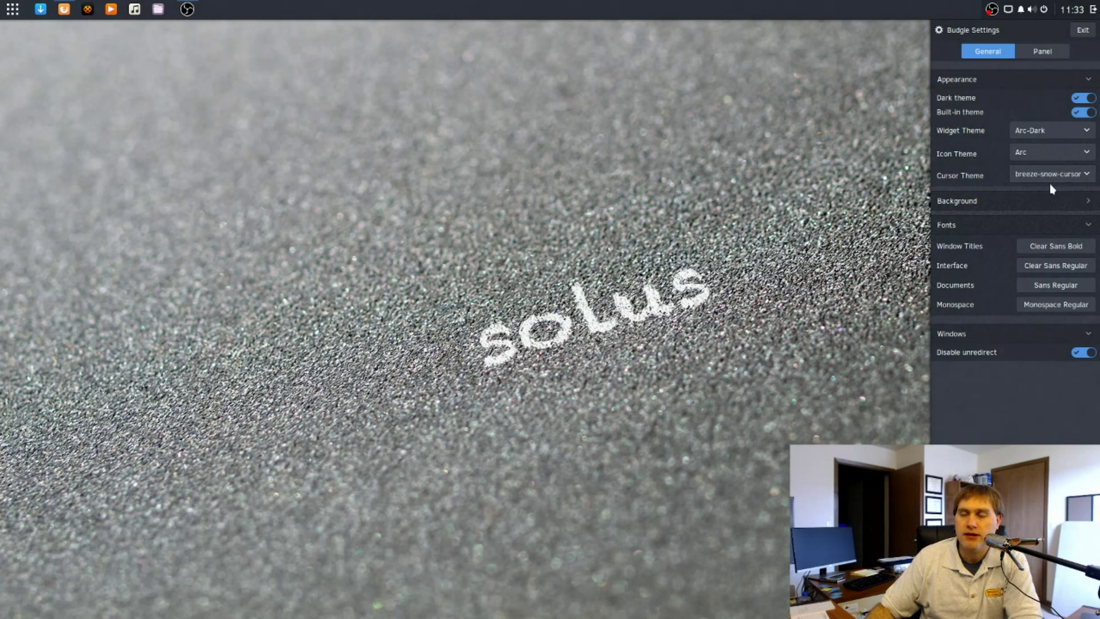
Turn on Desktop Icons under Background in Budgie Settings.
{"action": "left_click", "coordinate": [1089, 202]}
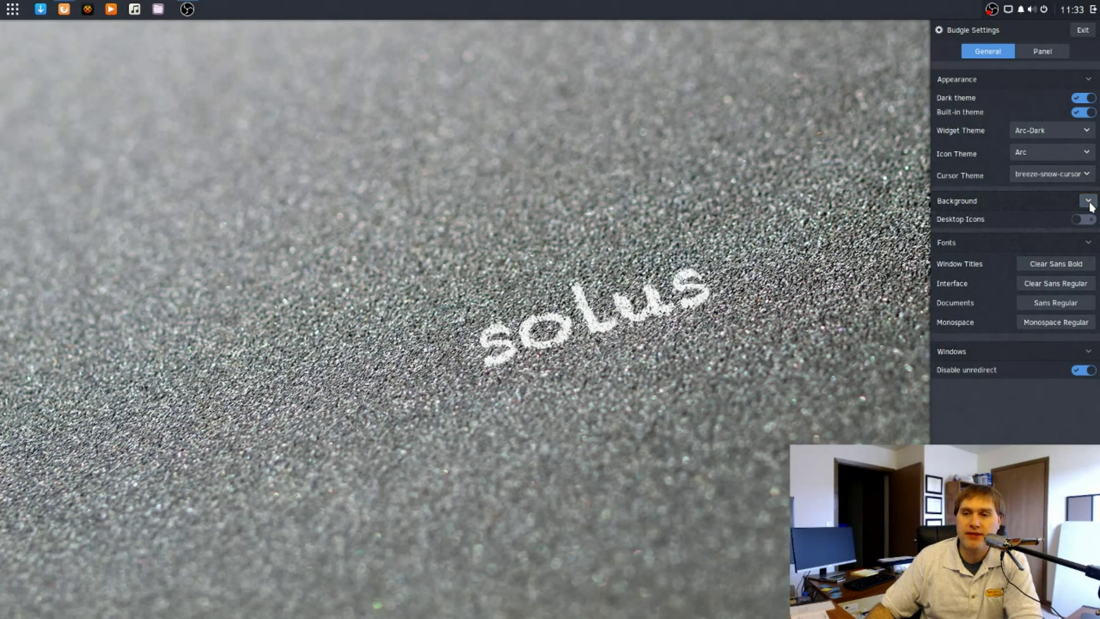
{"action": "left_click", "coordinate": [1089, 202]}
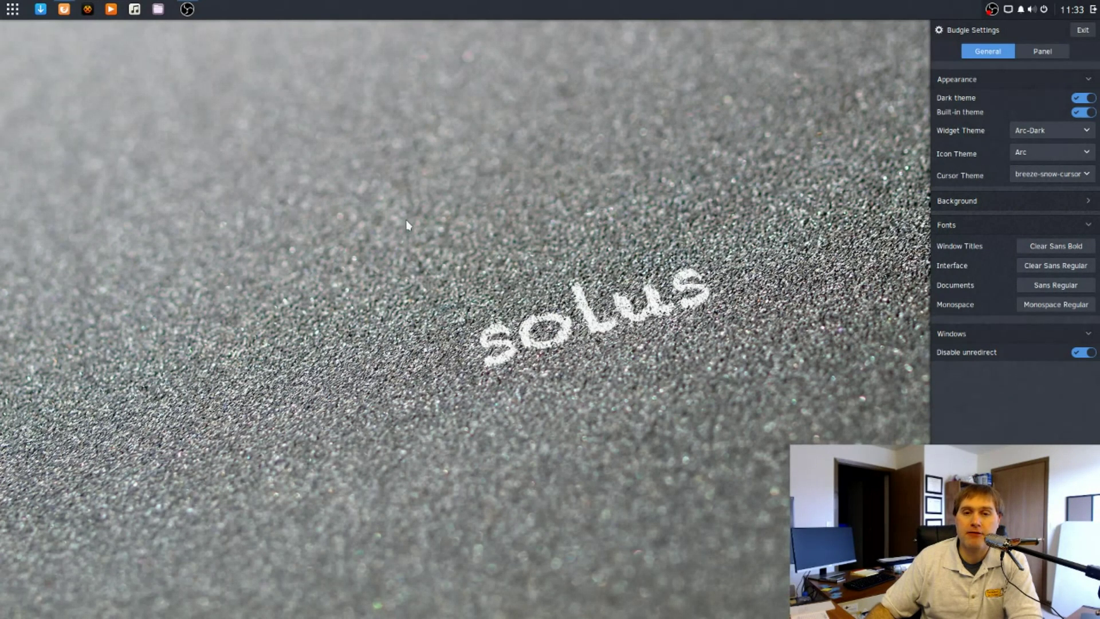
{"action": "left_click", "coordinate": [1088, 203]}
{"action": "left_click", "coordinate": [1083, 220]}
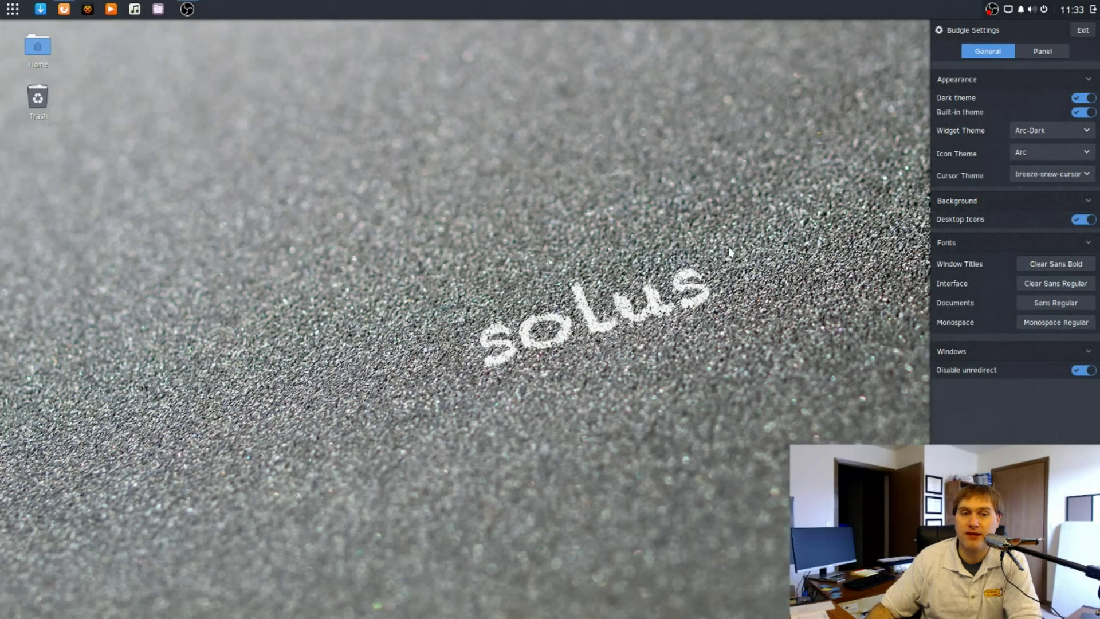
Check the right-click menus of the Home icon and the empty desktop.
{"action": "right_click", "coordinate": [43, 69]}
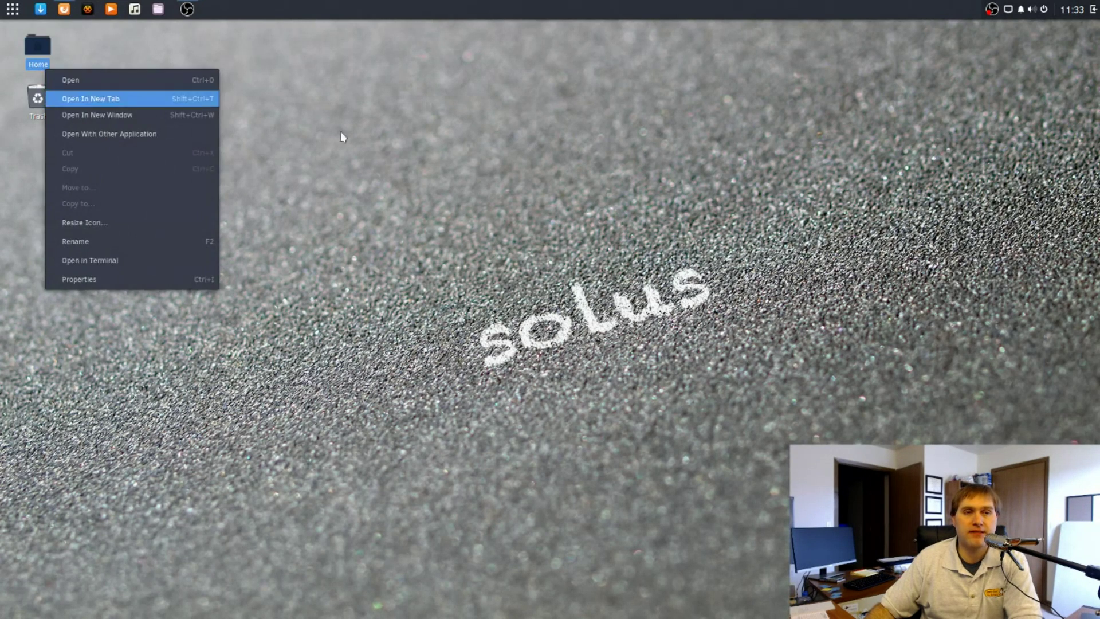
{"action": "left_click", "coordinate": [225, 143]}
{"action": "right_click", "coordinate": [225, 143]}
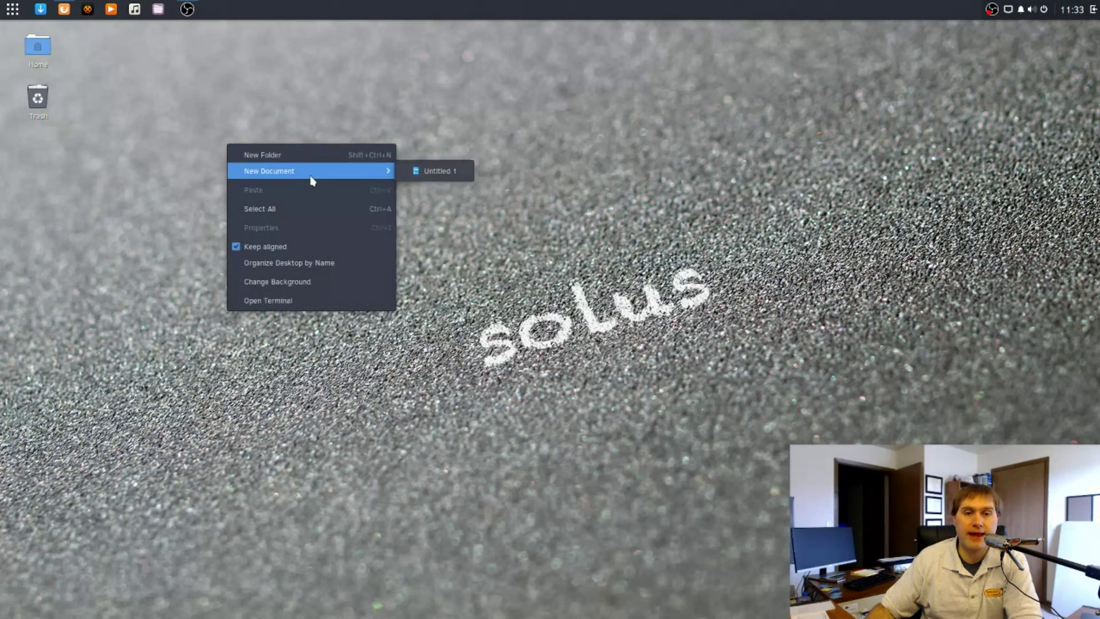
{"action": "left_click", "coordinate": [674, 206]}
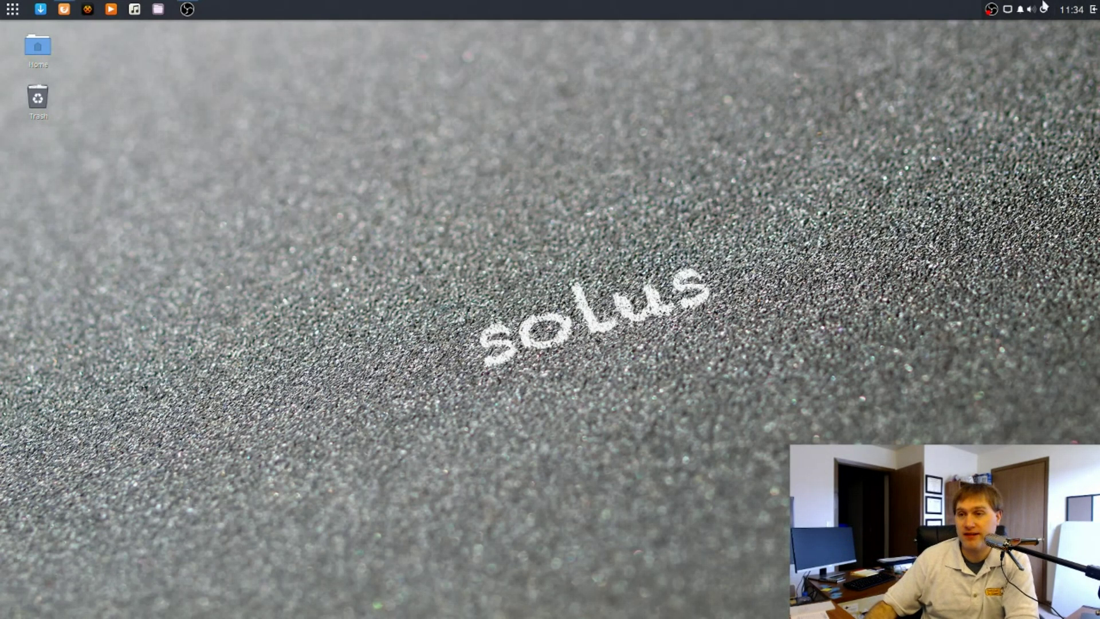
Set the Budgie panel Position to Bottom, test its launcher, and reopen Budgie Settings.
{"action": "left_click", "coordinate": [1093, 9]}
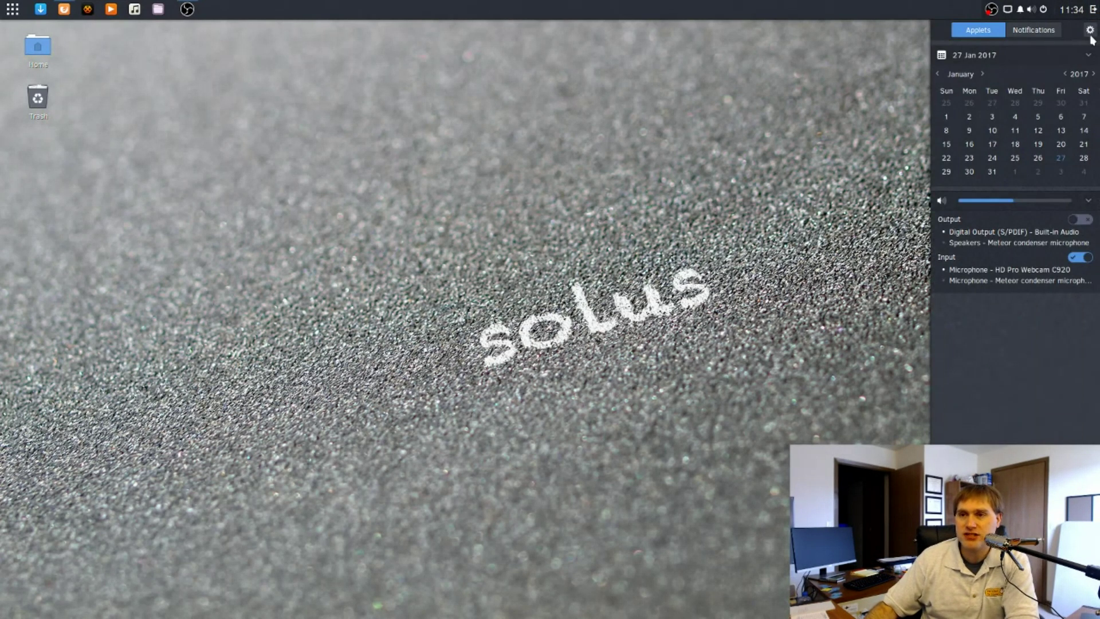
{"action": "left_click", "coordinate": [1090, 30]}
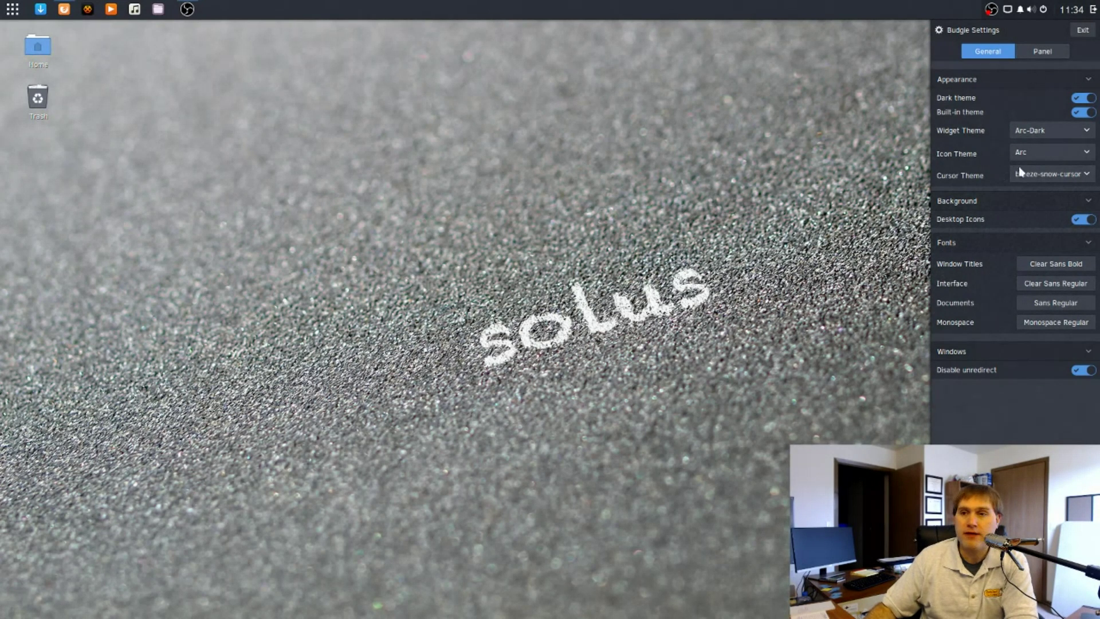
{"action": "left_click", "coordinate": [1053, 52]}
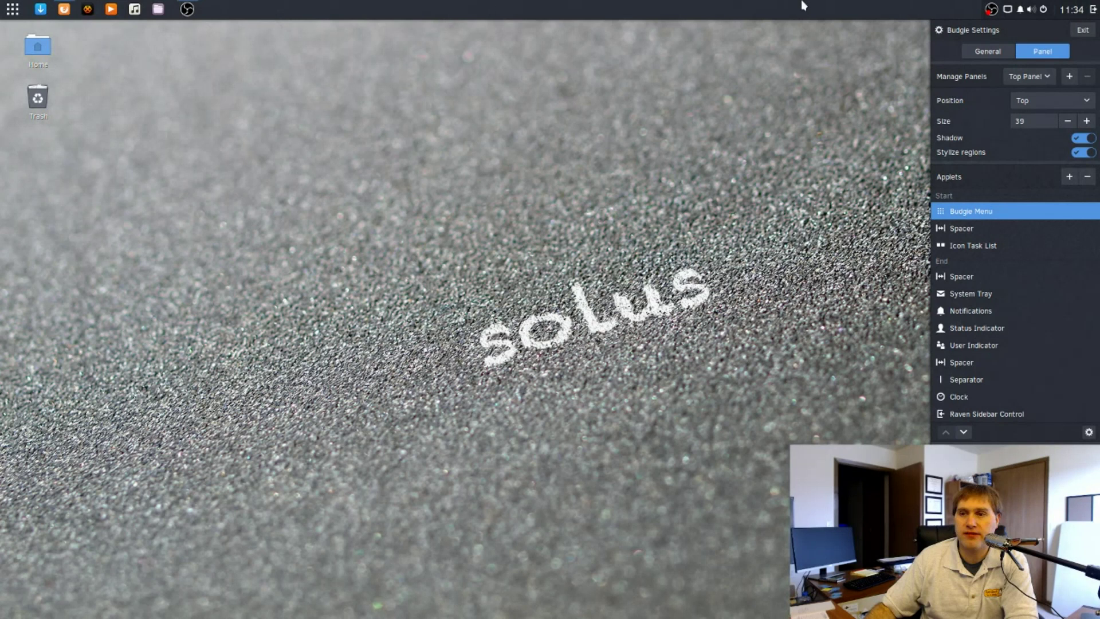
{"action": "left_click", "coordinate": [1081, 101]}
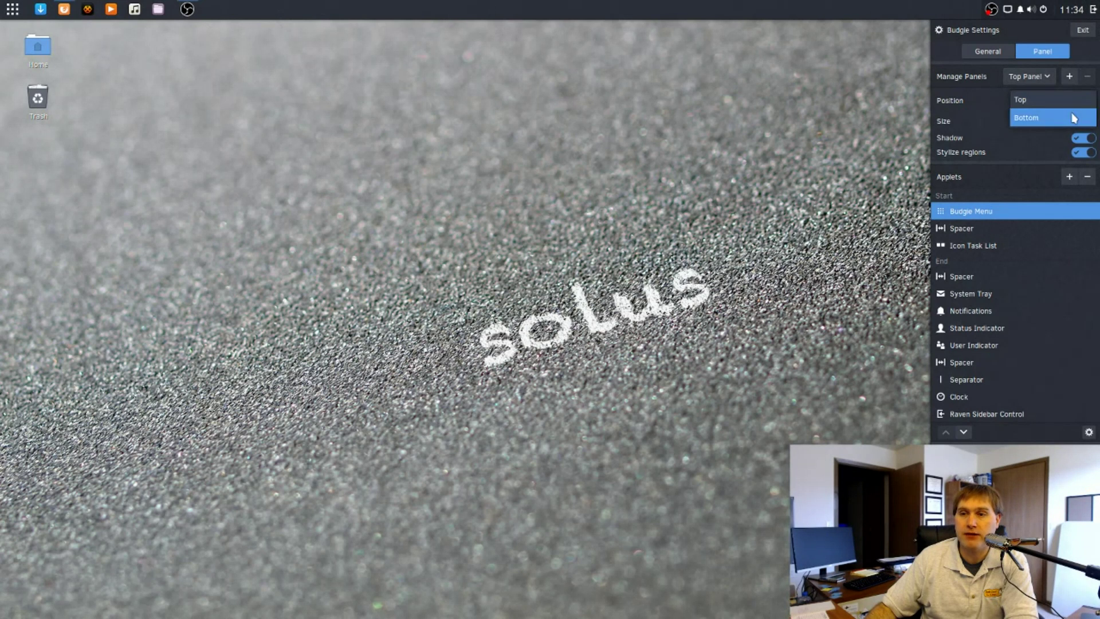
{"action": "left_click", "coordinate": [1073, 118]}
{"action": "left_click", "coordinate": [12, 609]}
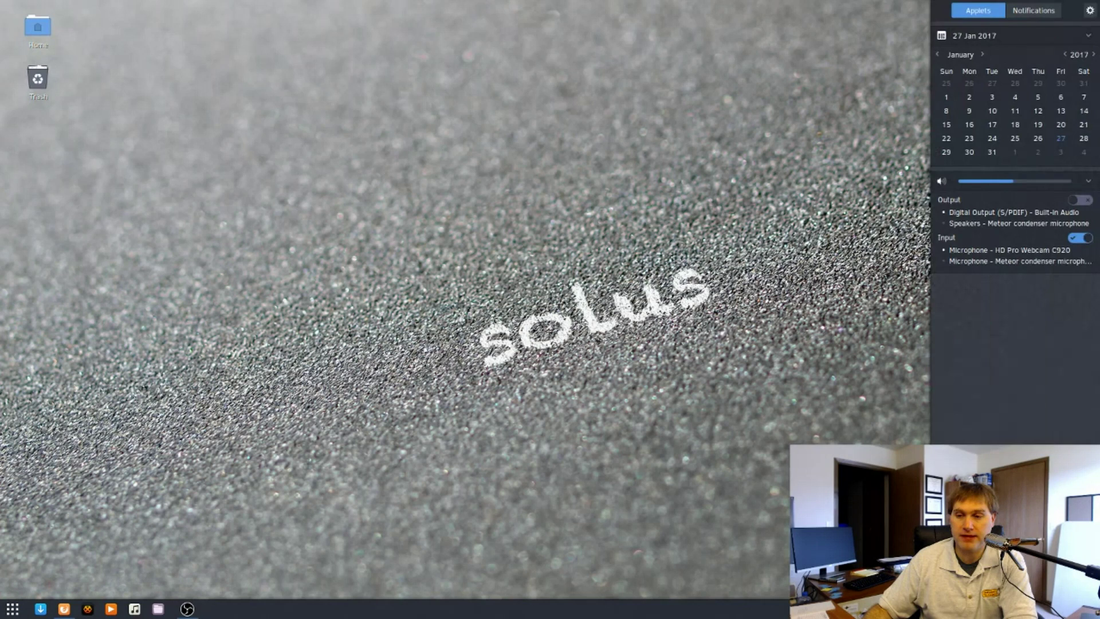
{"action": "left_click", "coordinate": [1090, 11]}
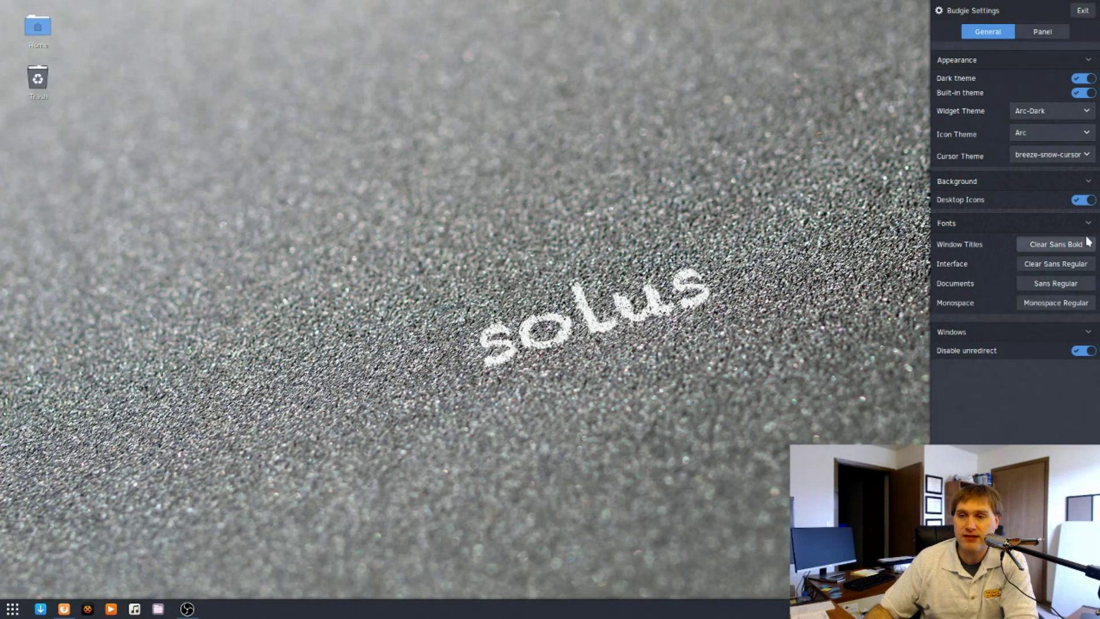
Move the panel back to Top and set its Size to 40.
{"action": "left_click", "coordinate": [1041, 32]}
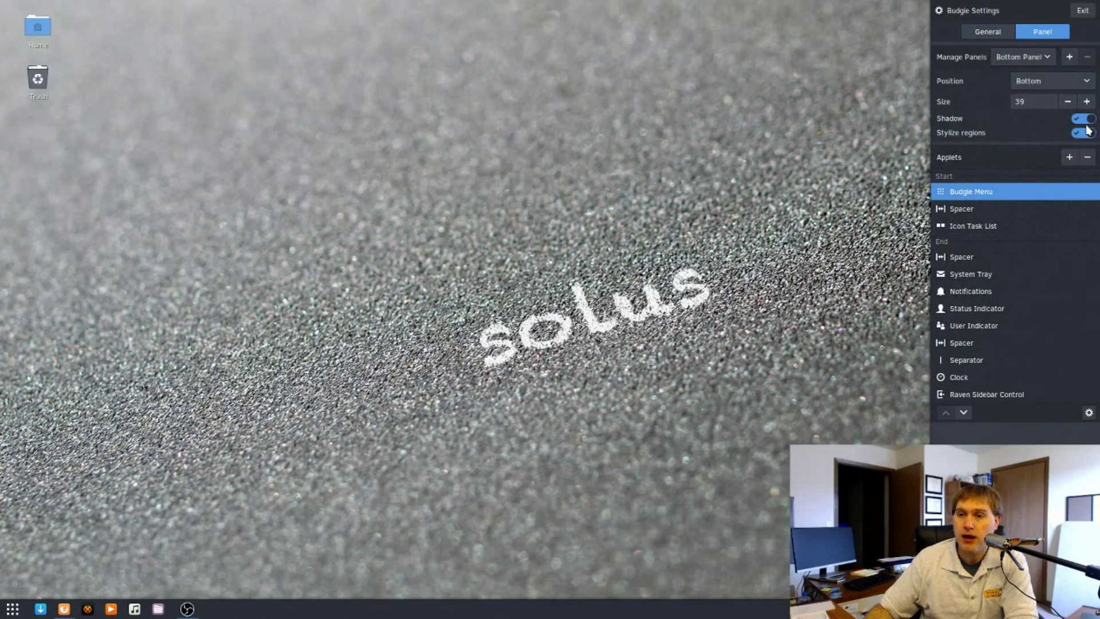
{"action": "left_click", "coordinate": [1085, 82]}
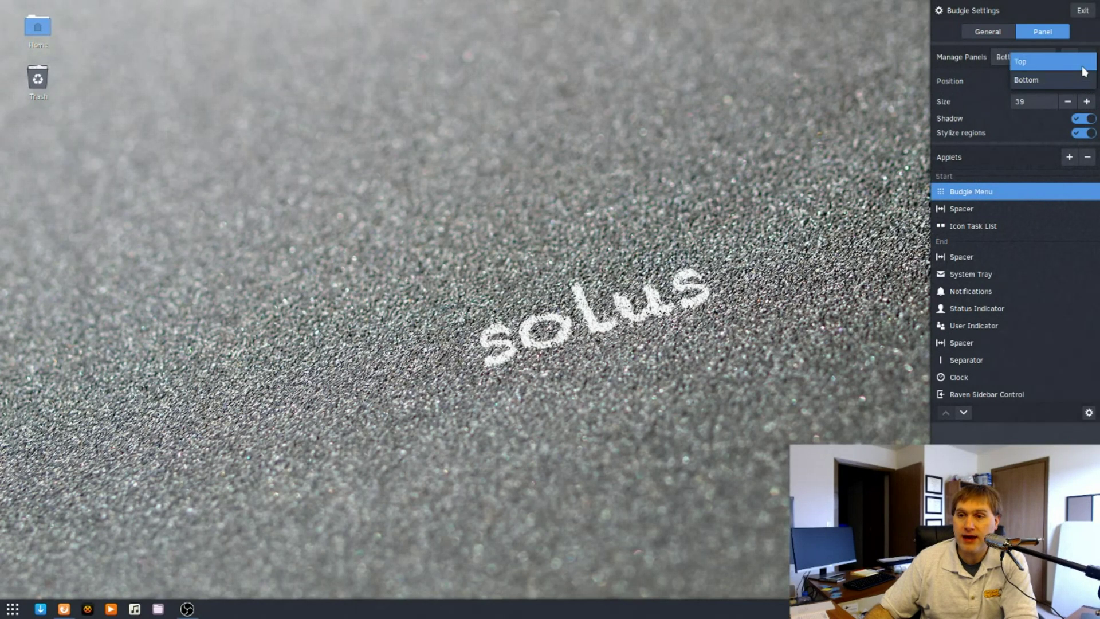
{"action": "left_click", "coordinate": [1083, 68]}
{"action": "left_click", "coordinate": [1068, 121]}
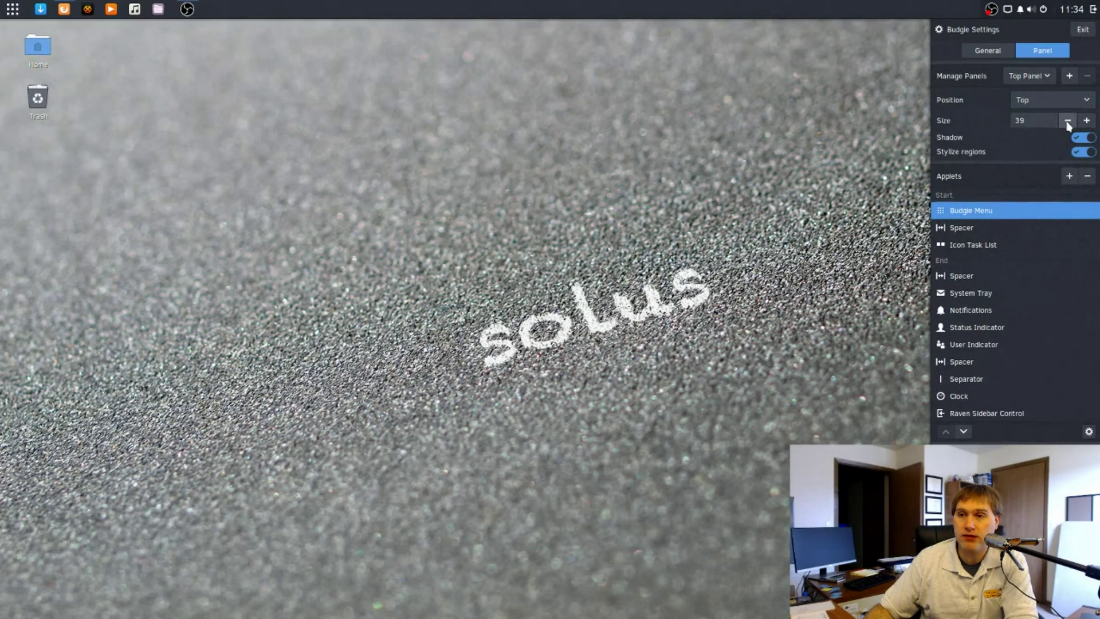
{"action": "left_click", "coordinate": [1068, 122]}
{"action": "left_click", "coordinate": [1068, 121]}
{"action": "left_click", "coordinate": [1068, 121]}
{"action": "left_click", "coordinate": [1067, 120]}
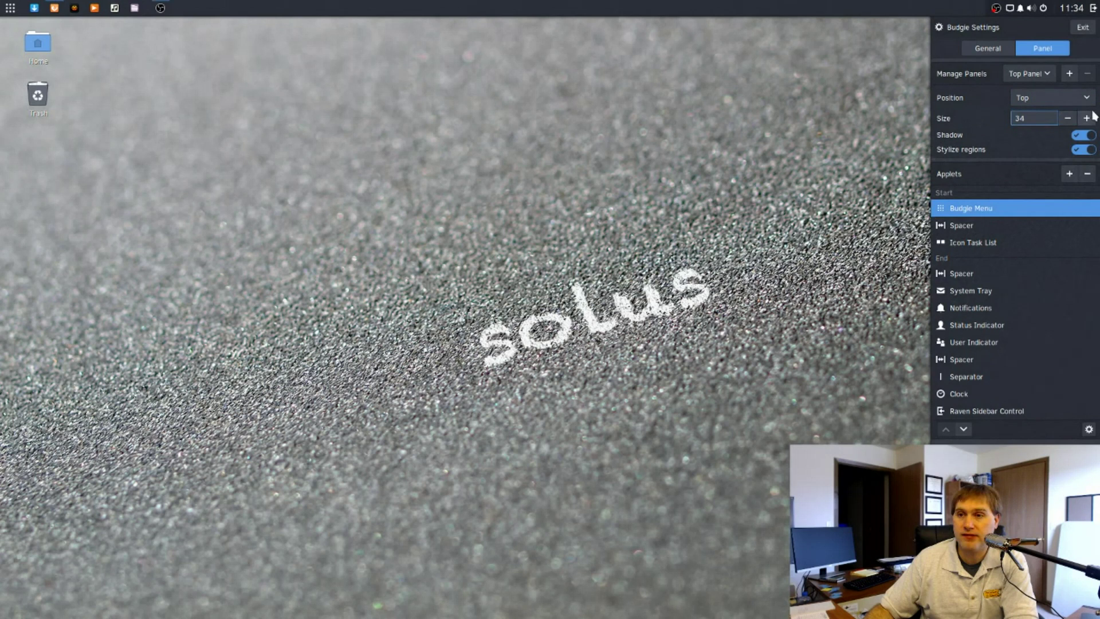
{"action": "left_click", "coordinate": [1090, 119]}
{"action": "left_click", "coordinate": [1090, 119]}
{"action": "left_click", "coordinate": [1090, 119]}
{"action": "left_click", "coordinate": [1091, 120]}
{"action": "left_click", "coordinate": [1090, 120]}
{"action": "left_click", "coordinate": [1090, 120]}
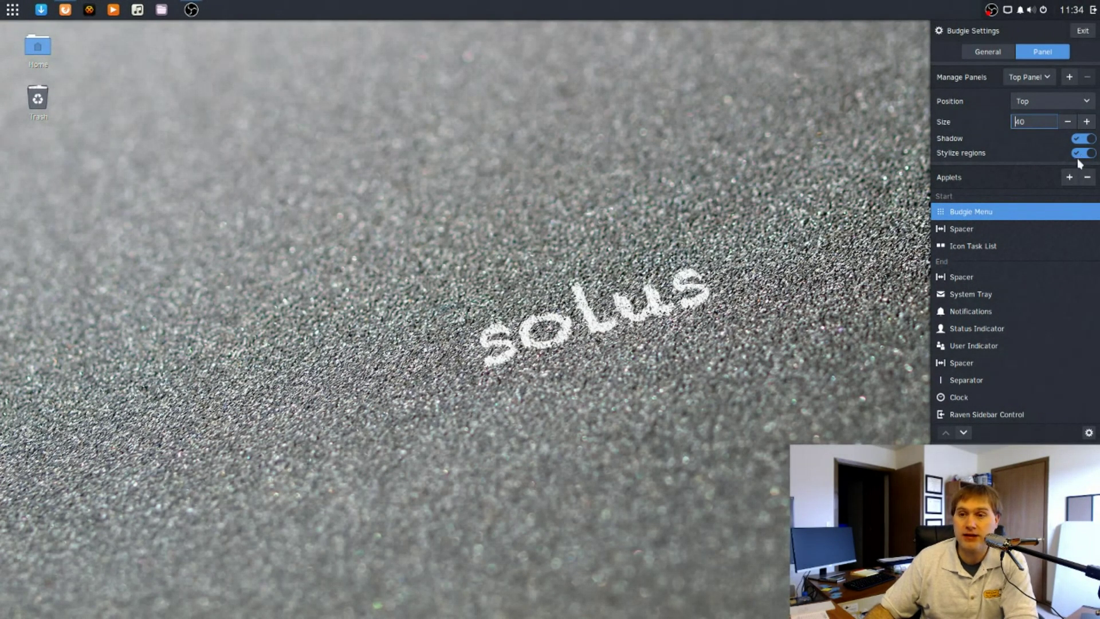
Toggle the panel Shadow and Stylize regions, leaving both switched on.
{"action": "left_click", "coordinate": [1086, 143]}
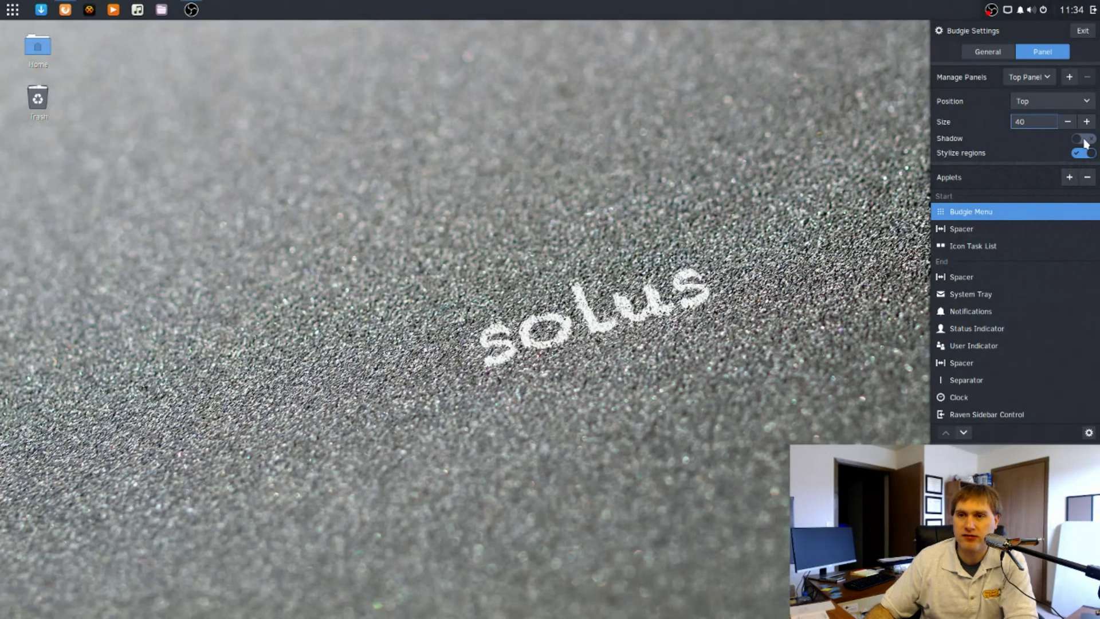
{"action": "left_click", "coordinate": [1086, 143]}
{"action": "left_click", "coordinate": [1092, 154]}
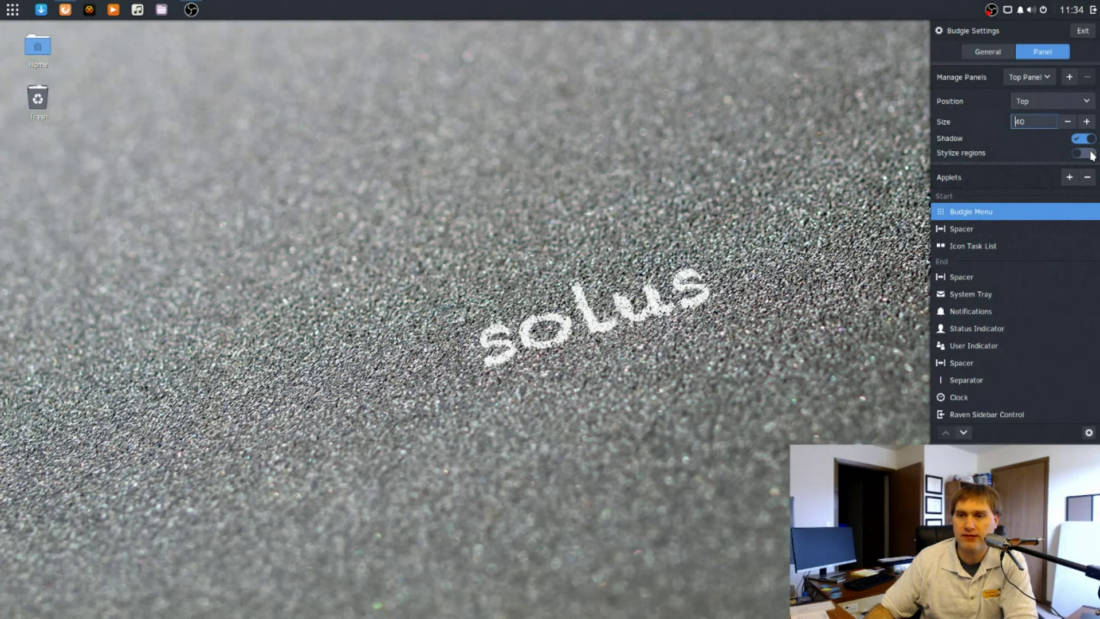
{"action": "left_click", "coordinate": [1092, 154]}
{"action": "left_click", "coordinate": [1091, 156]}
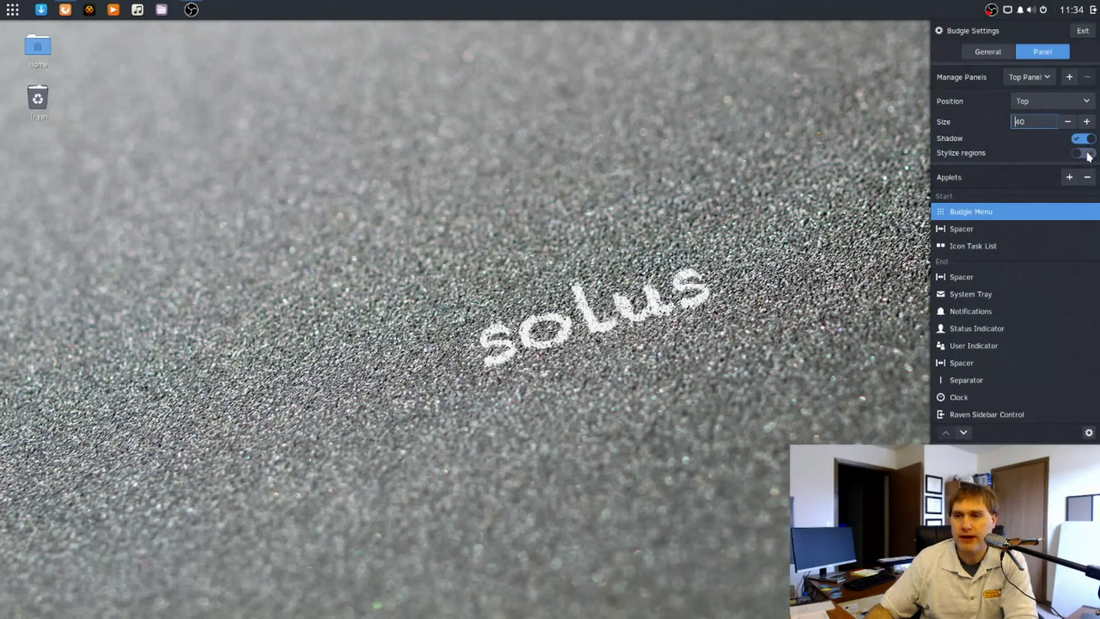
{"action": "left_click", "coordinate": [1090, 156]}
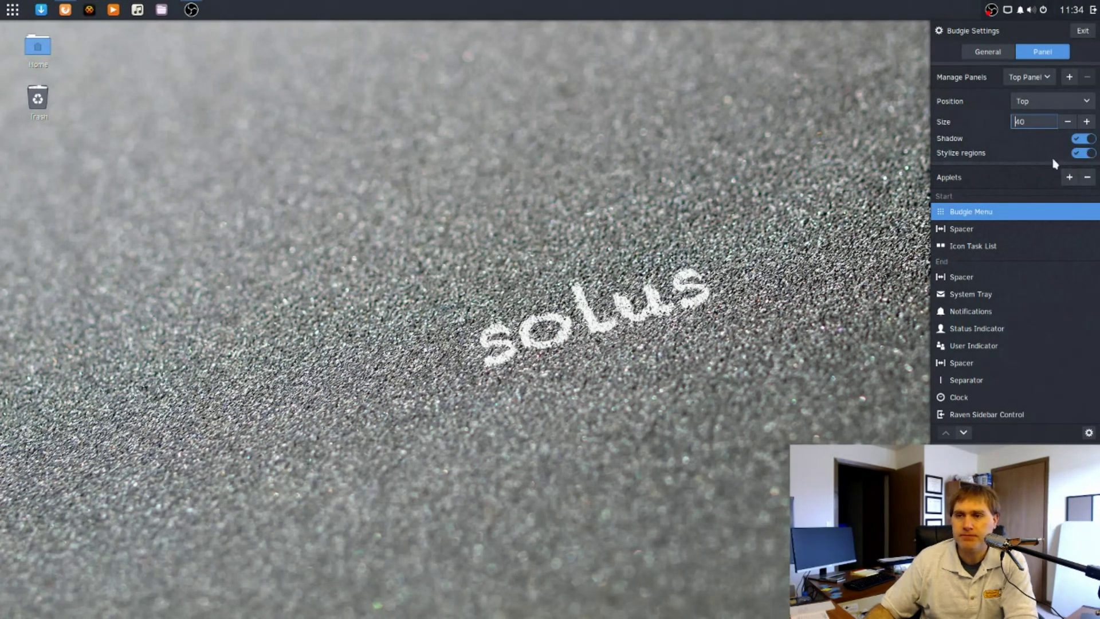
Preview the top panel's launcher, view Raven's notifications and applets, then close Raven.
{"action": "left_click", "coordinate": [12, 10]}
{"action": "left_click", "coordinate": [12, 10]}
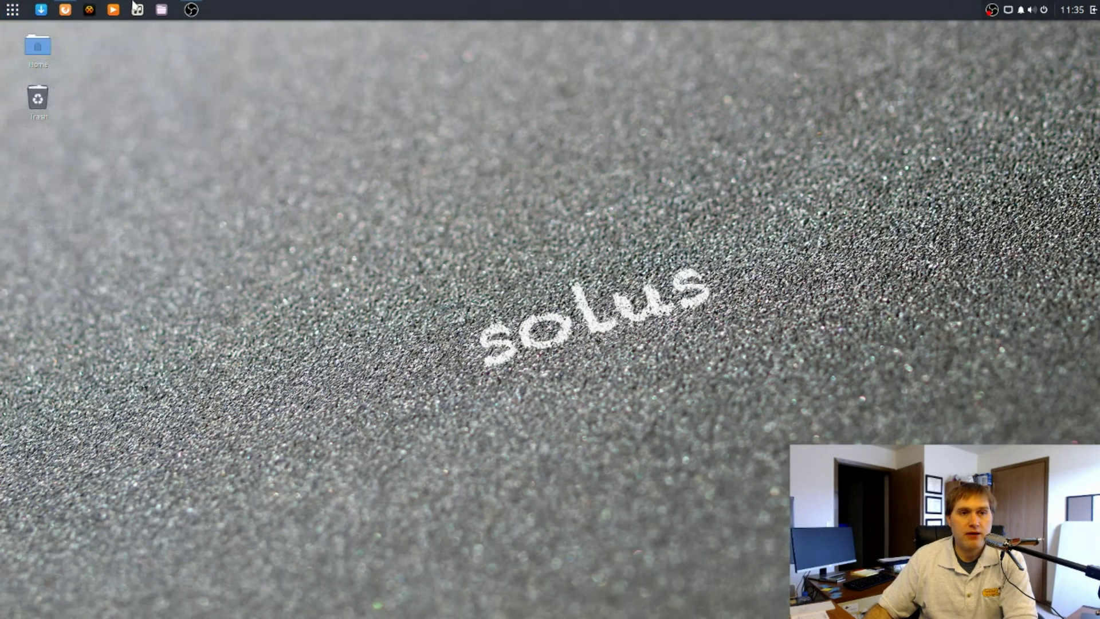
{"action": "left_click", "coordinate": [1093, 10]}
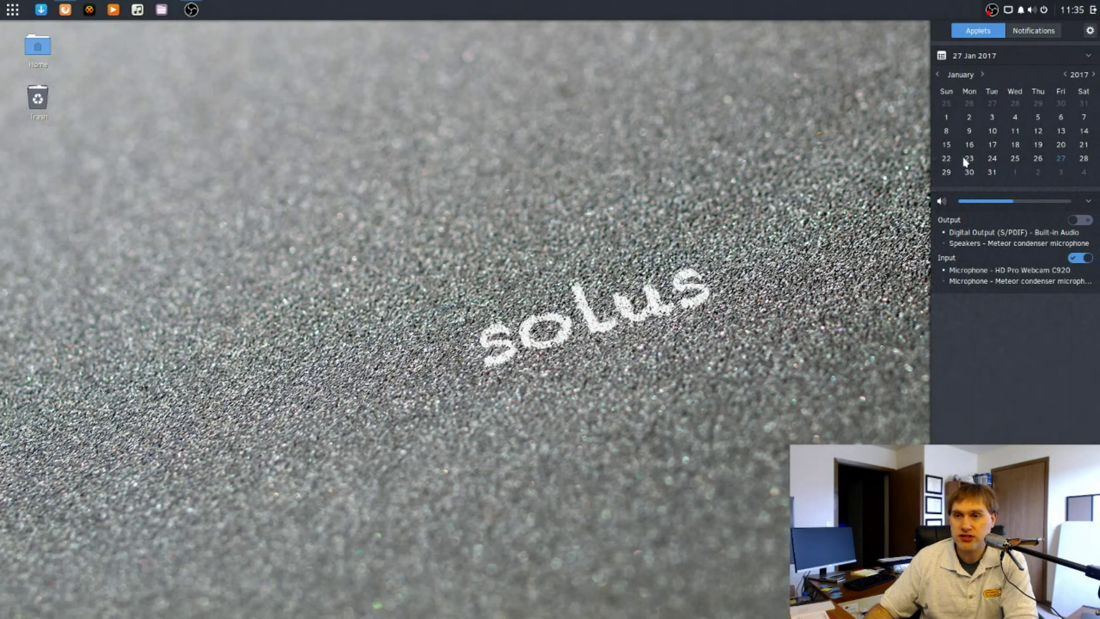
{"action": "left_click", "coordinate": [1051, 35]}
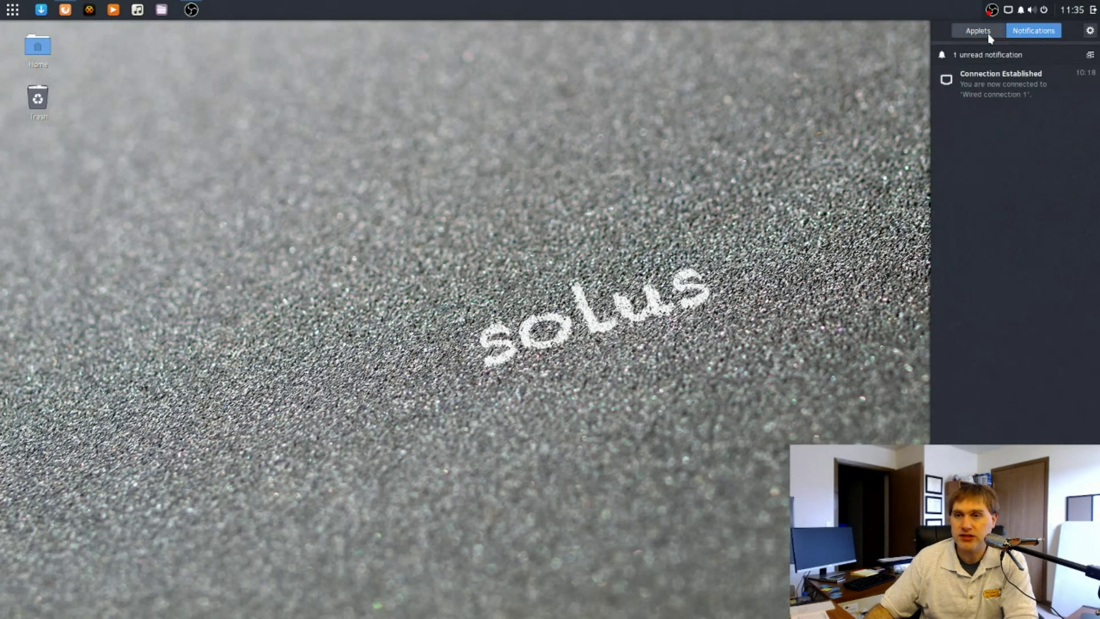
{"action": "left_click", "coordinate": [990, 35]}
{"action": "left_click", "coordinate": [354, 80]}
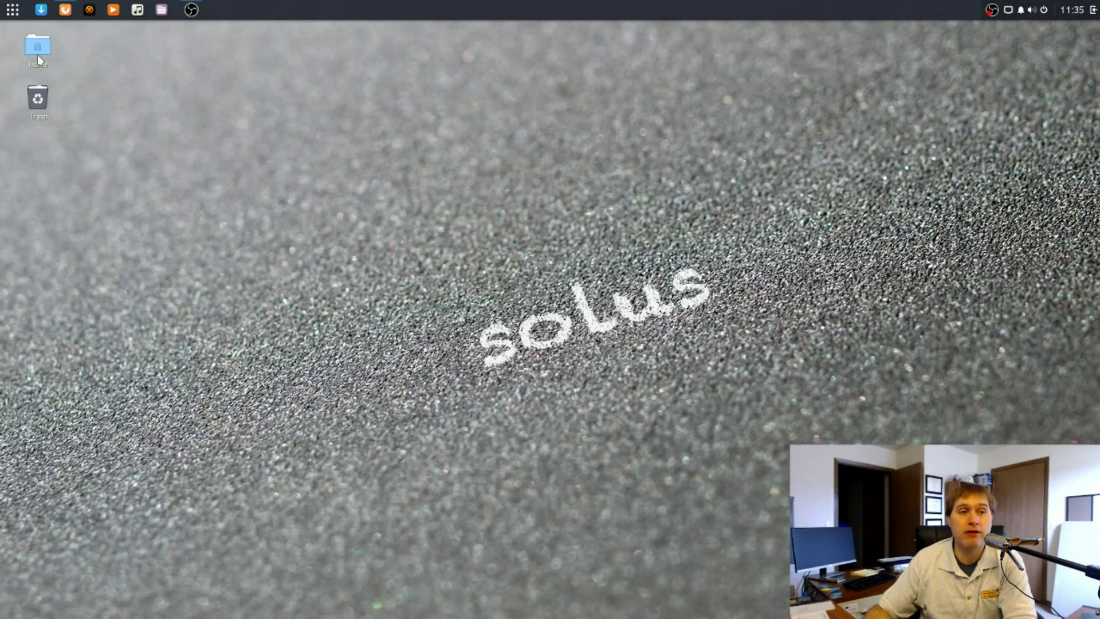
View the Raven section of the Solus site's Budgie page, then return to the Pros and Cons video.
{"action": "left_click", "coordinate": [64, 10]}
{"action": "left_click", "coordinate": [65, 43]}
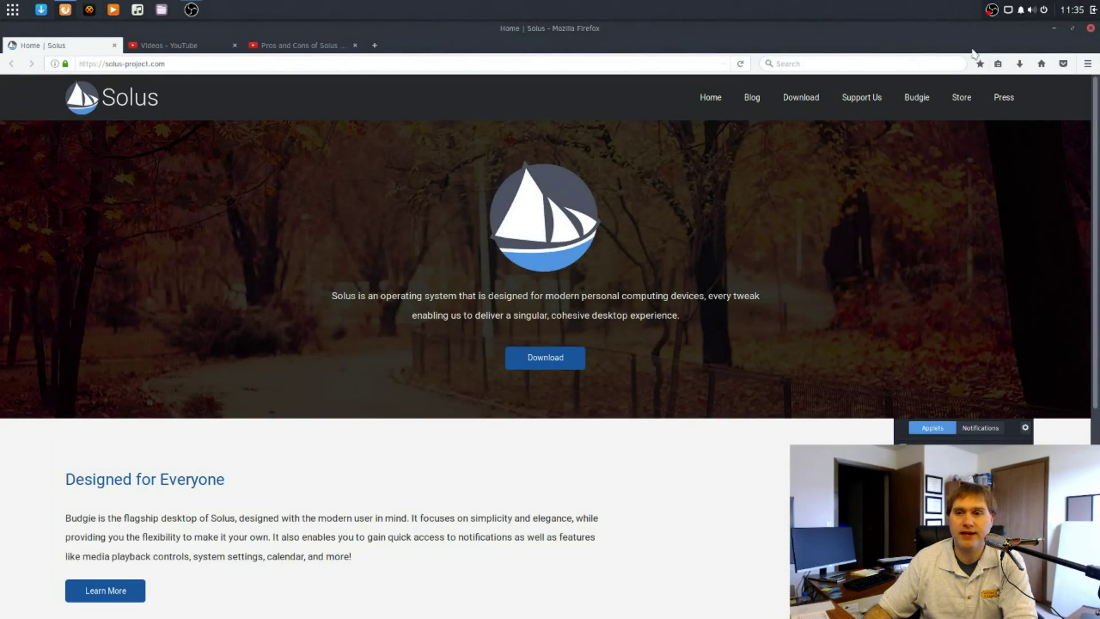
{"action": "left_click", "coordinate": [916, 97]}
{"action": "scroll", "coordinate": [902, 319], "scroll_direction": "down", "scroll_amount": 7}
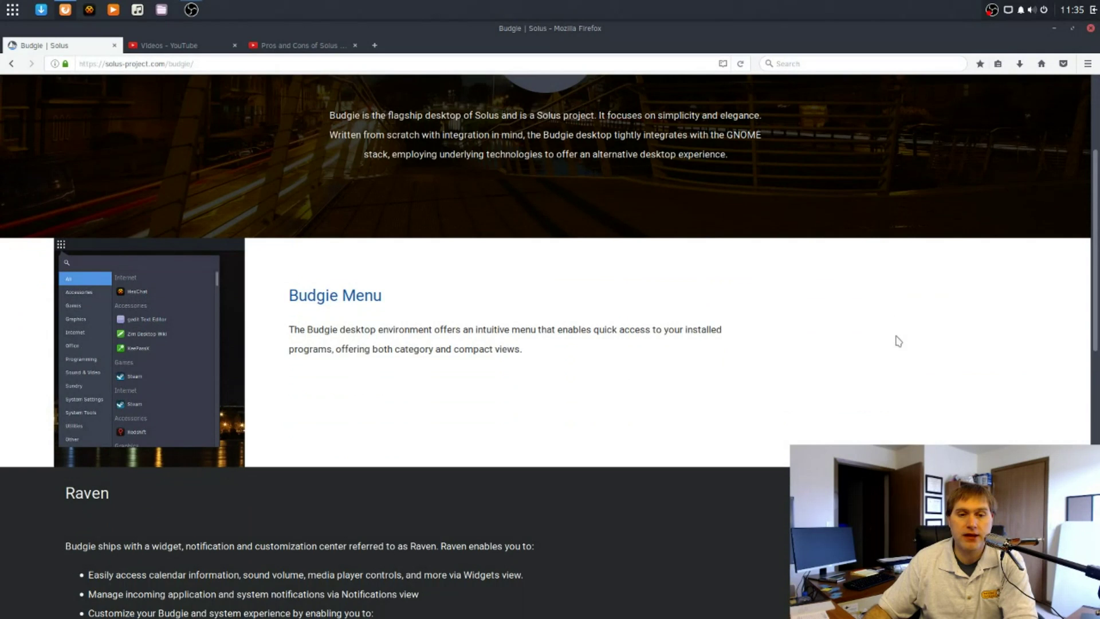
{"action": "scroll", "coordinate": [871, 327], "scroll_direction": "down", "scroll_amount": 1}
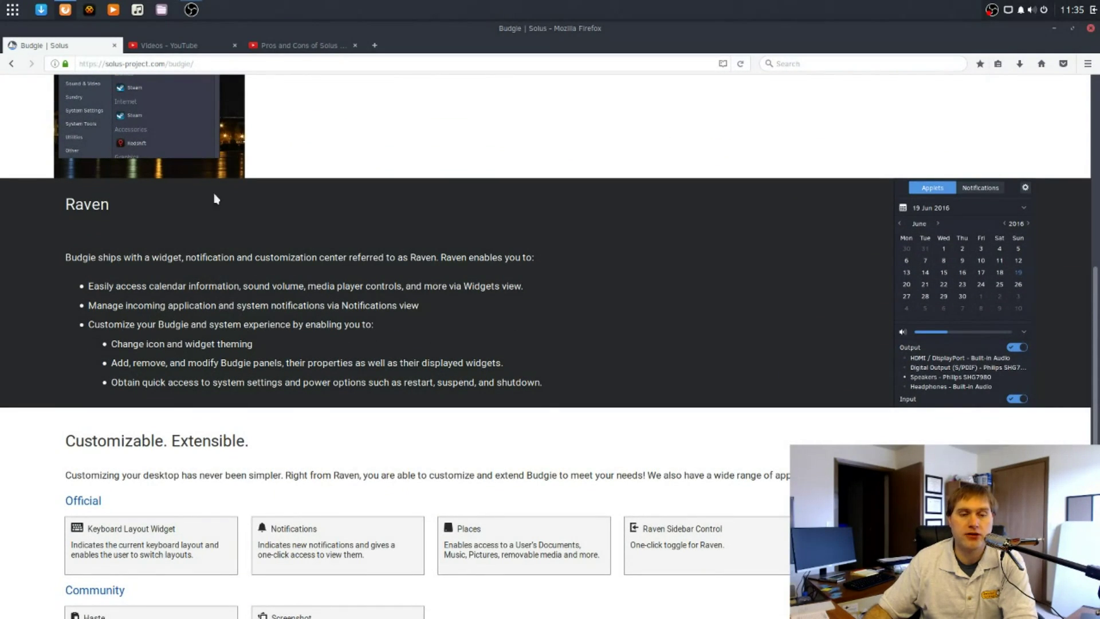
{"action": "left_click", "coordinate": [298, 44]}
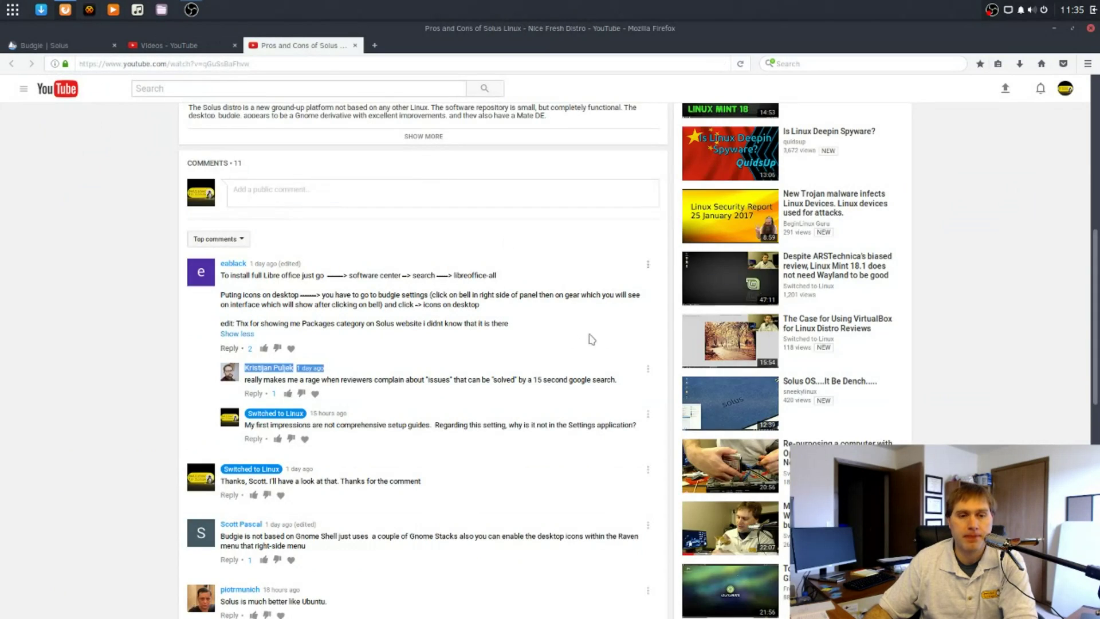
Scroll the video comments down to the Dutch keyboard question and its reply.
{"action": "scroll", "coordinate": [493, 343], "scroll_direction": "down", "scroll_amount": 1}
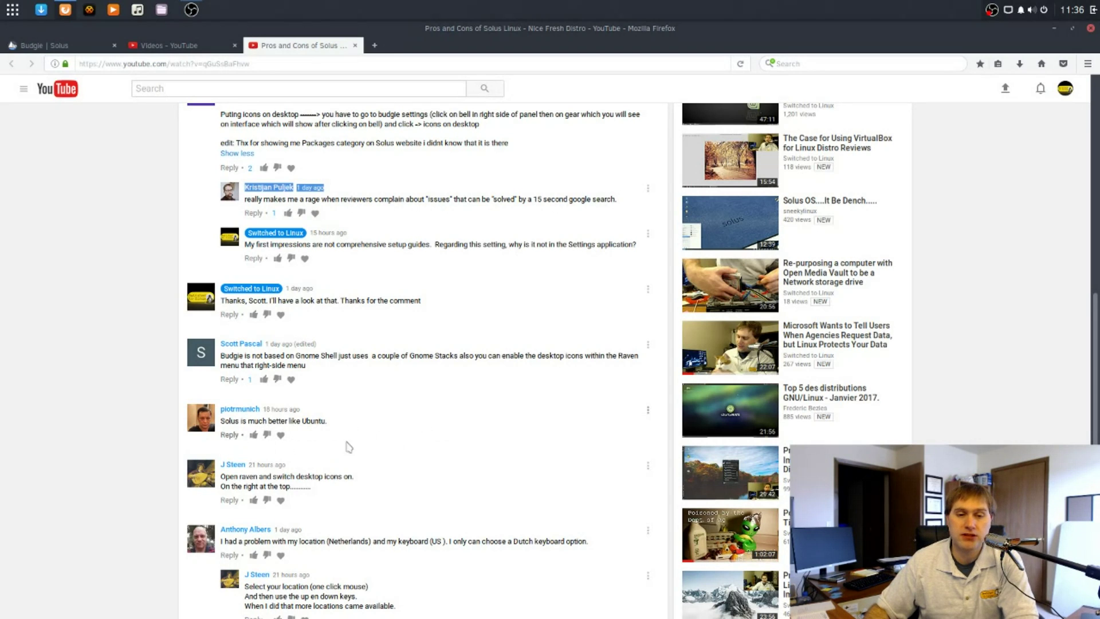
{"action": "scroll", "coordinate": [409, 431], "scroll_direction": "down", "scroll_amount": 2}
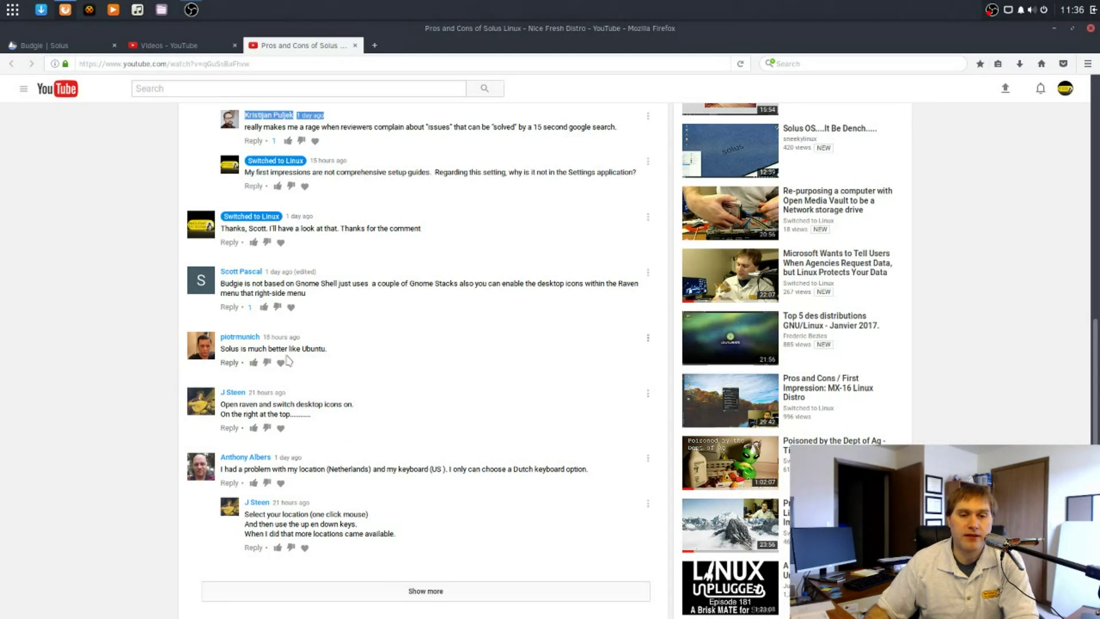
{"action": "scroll", "coordinate": [373, 445], "scroll_direction": "down", "scroll_amount": 1}
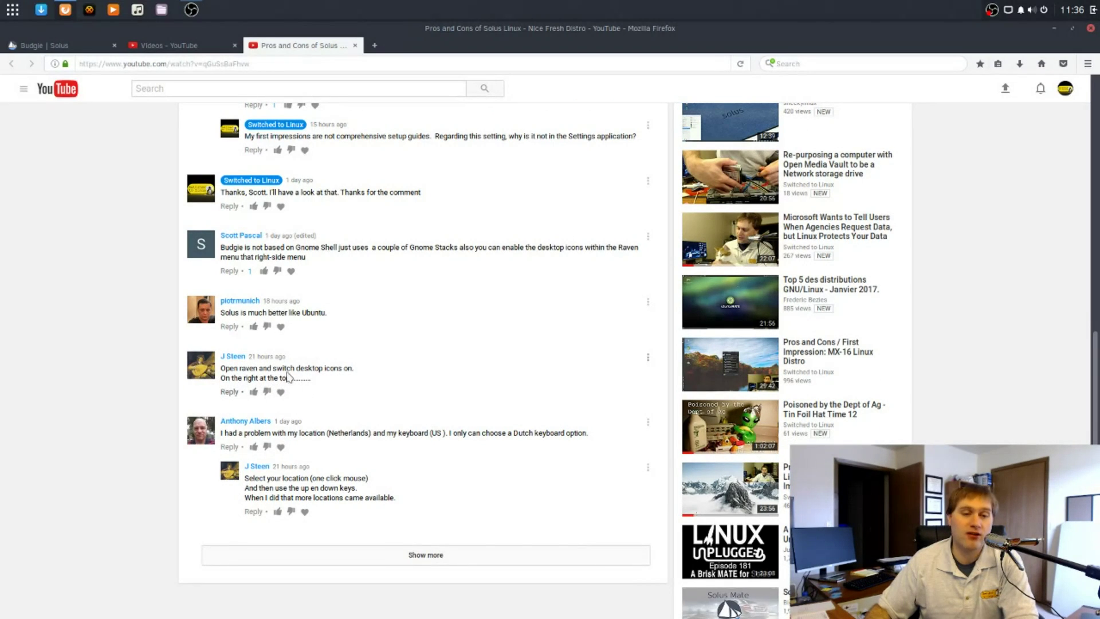
{"action": "scroll", "coordinate": [370, 398], "scroll_direction": "down", "scroll_amount": 2}
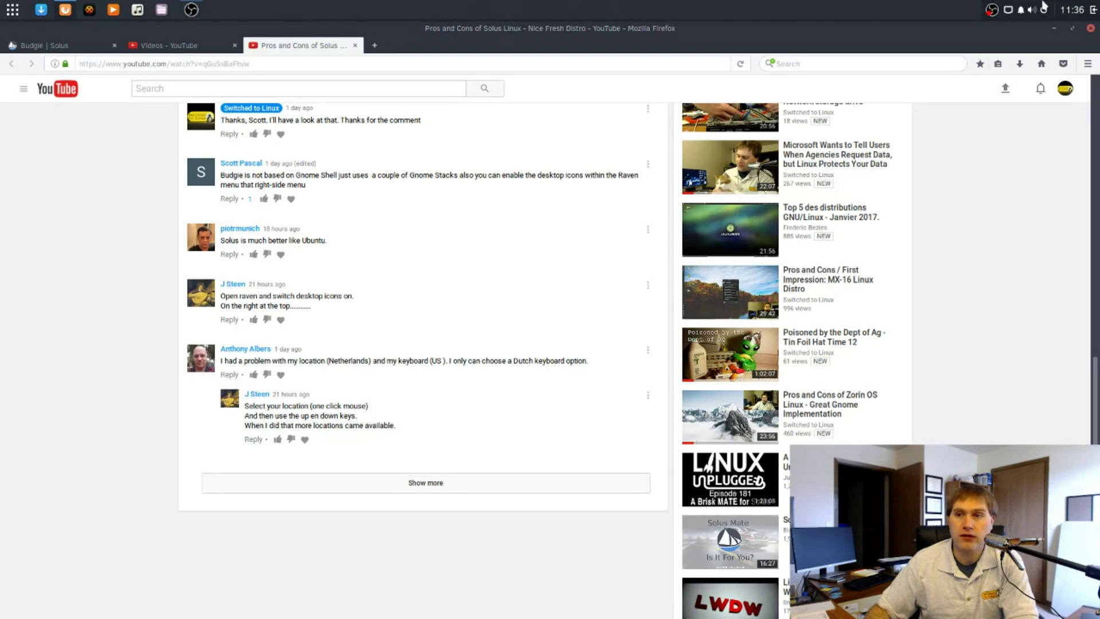
Launch Settings via a 'sett' menu search and open Region & Language.
{"action": "left_click", "coordinate": [13, 10]}
{"action": "type", "text": "sett"}
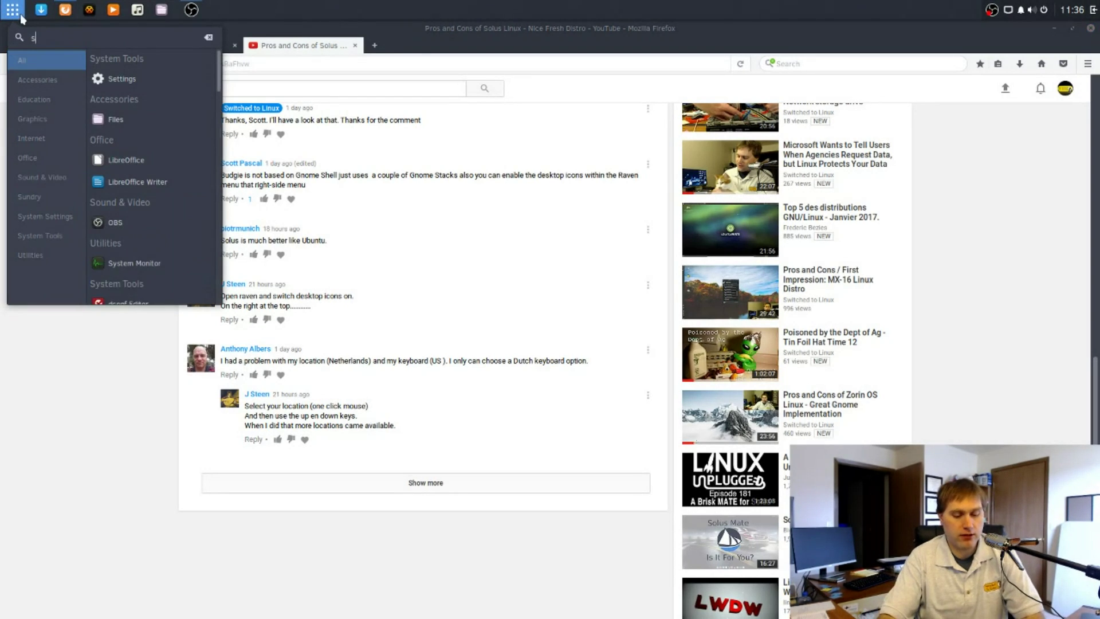
{"action": "left_click", "coordinate": [122, 78]}
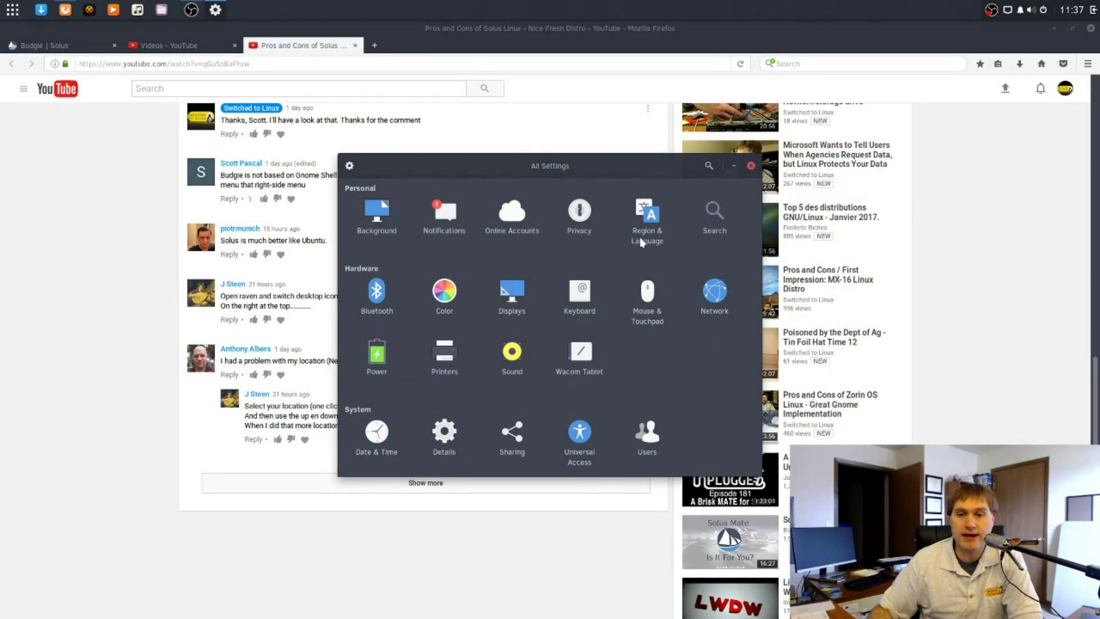
{"action": "left_click", "coordinate": [642, 242]}
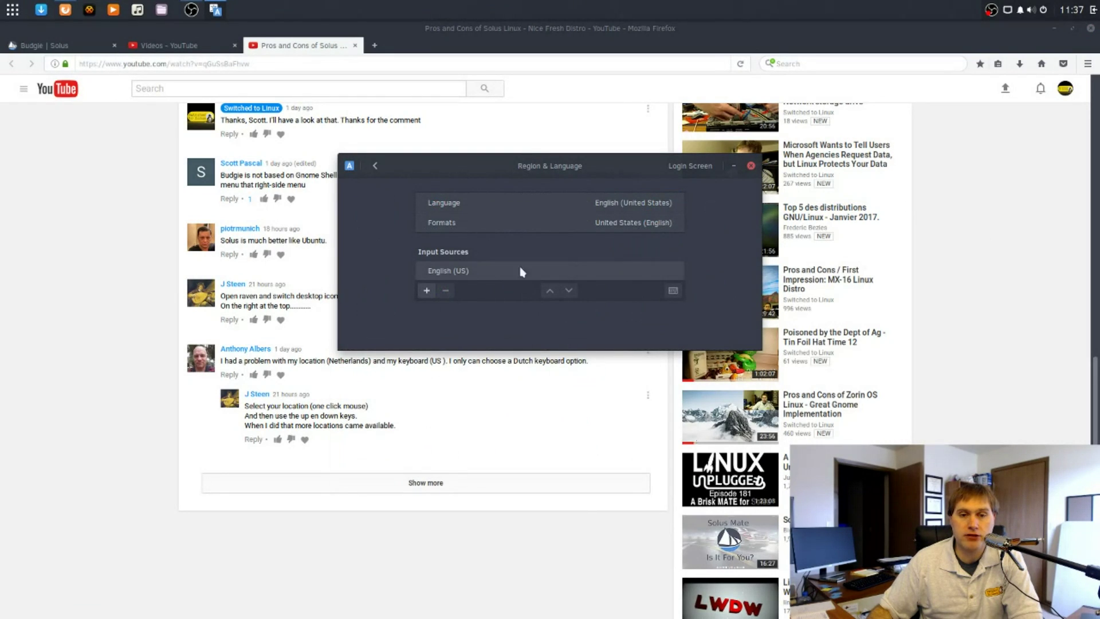
{"action": "left_click", "coordinate": [472, 273]}
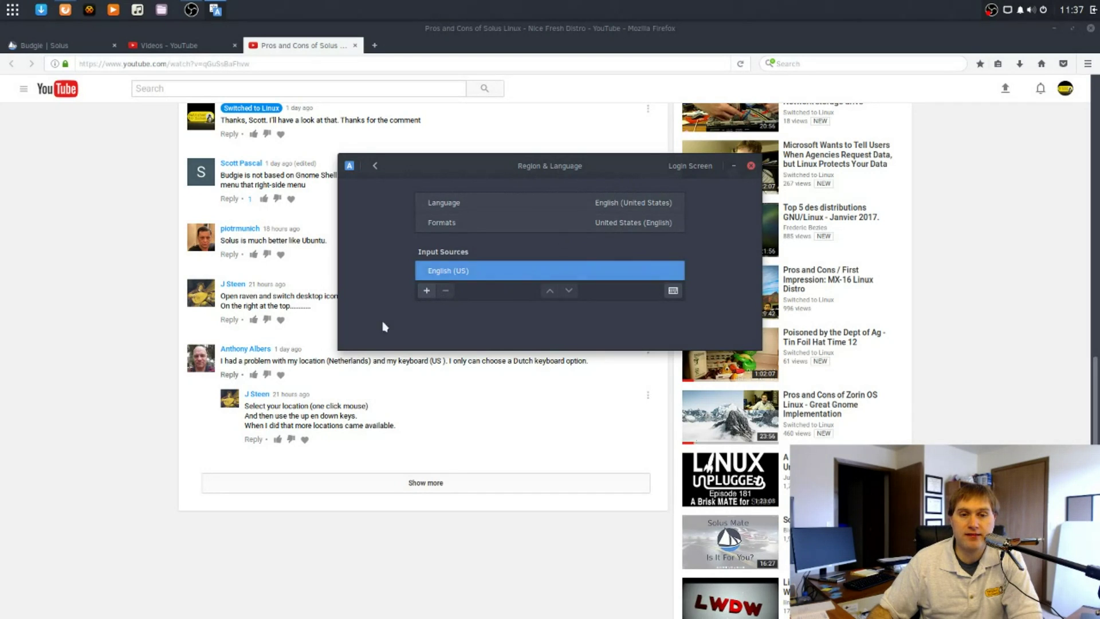
Look for a Dutch input source by searching 'neth', then cancel without adding it.
{"action": "left_click", "coordinate": [426, 293]}
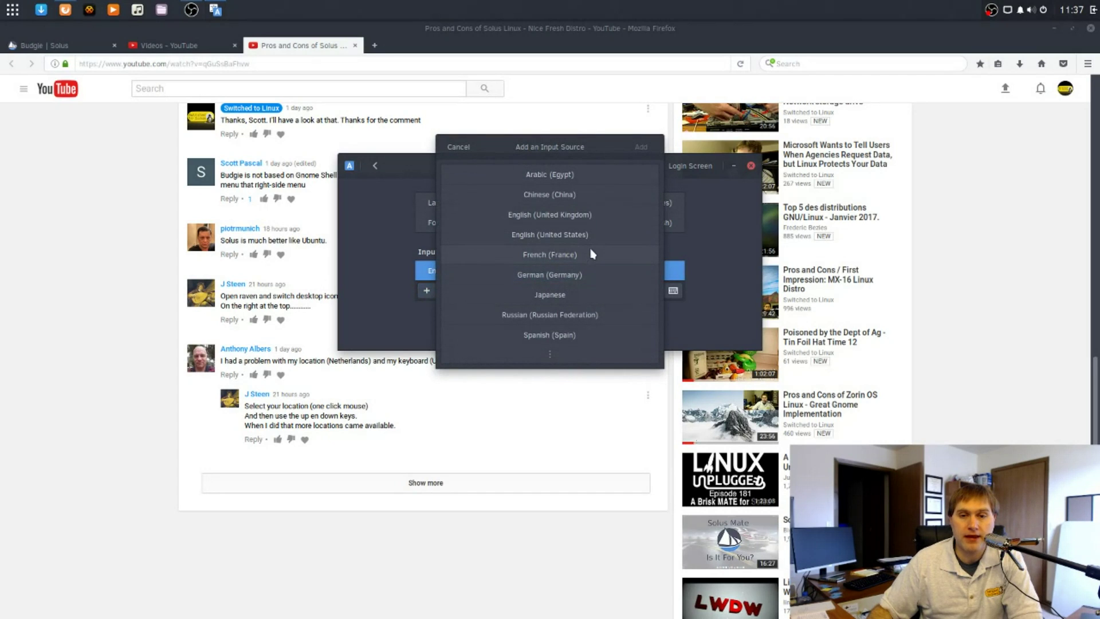
{"action": "left_click", "coordinate": [548, 354]}
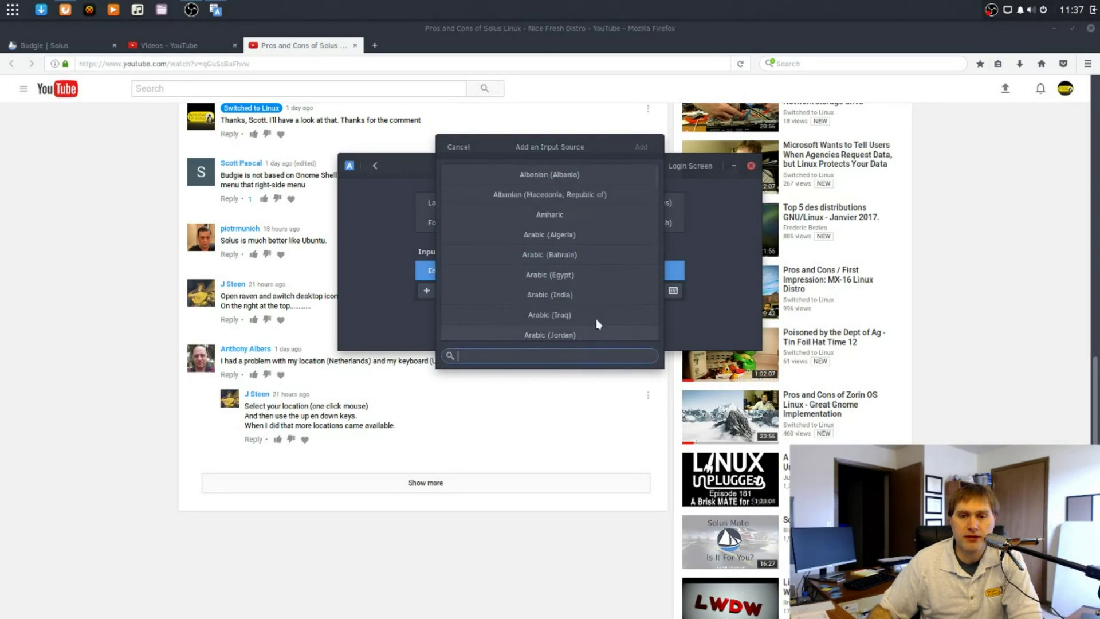
{"action": "scroll", "coordinate": [602, 246], "scroll_direction": "down", "scroll_amount": 10}
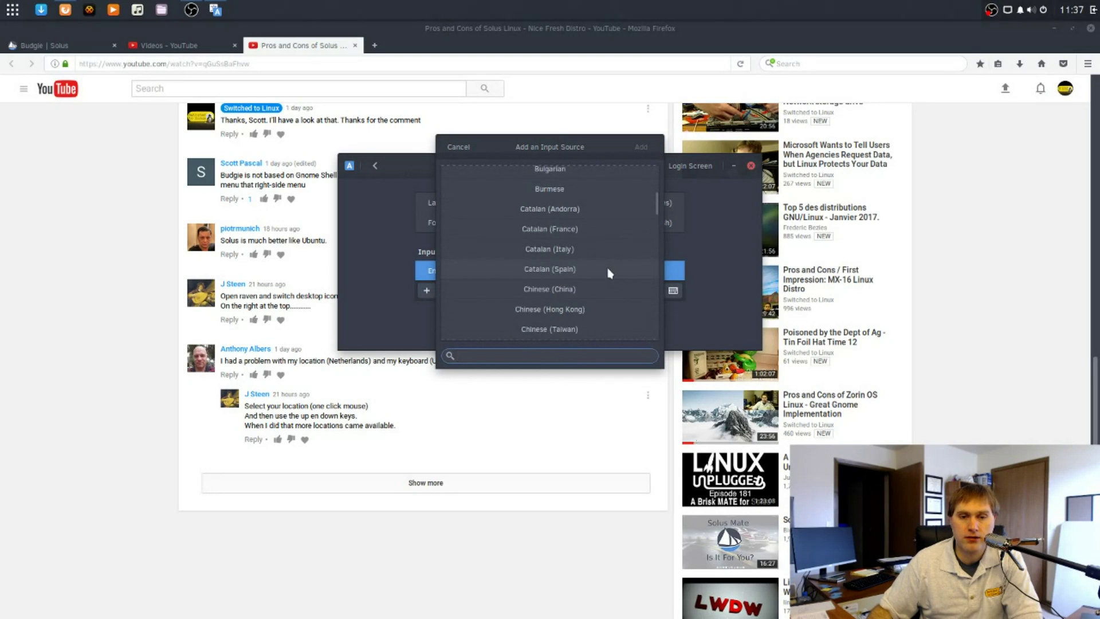
{"action": "type", "text": "neth"}
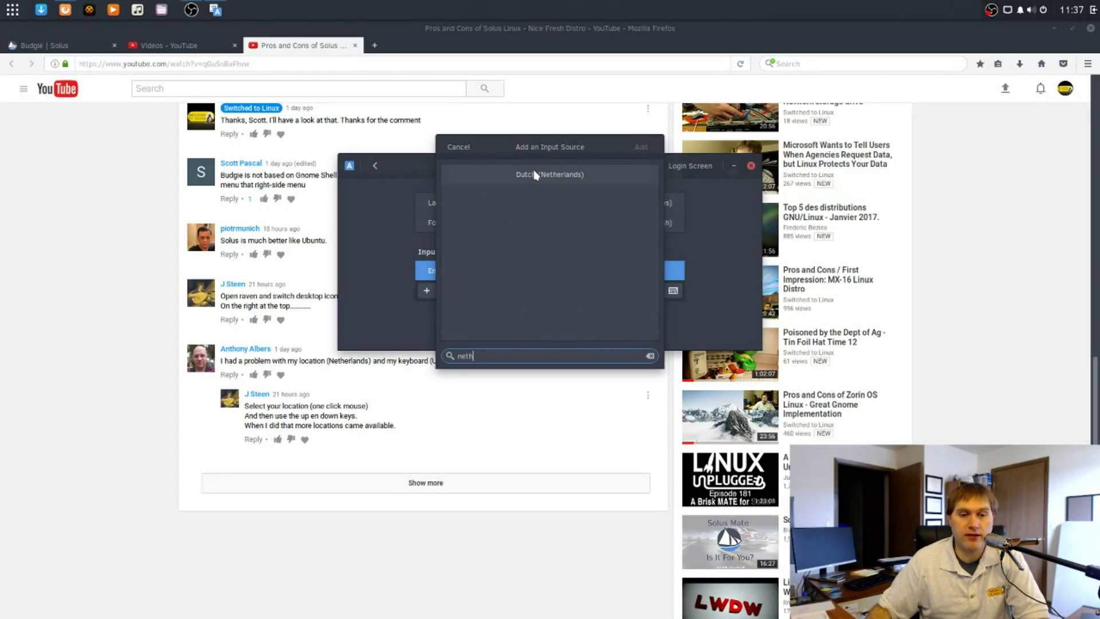
{"action": "left_click", "coordinate": [459, 147]}
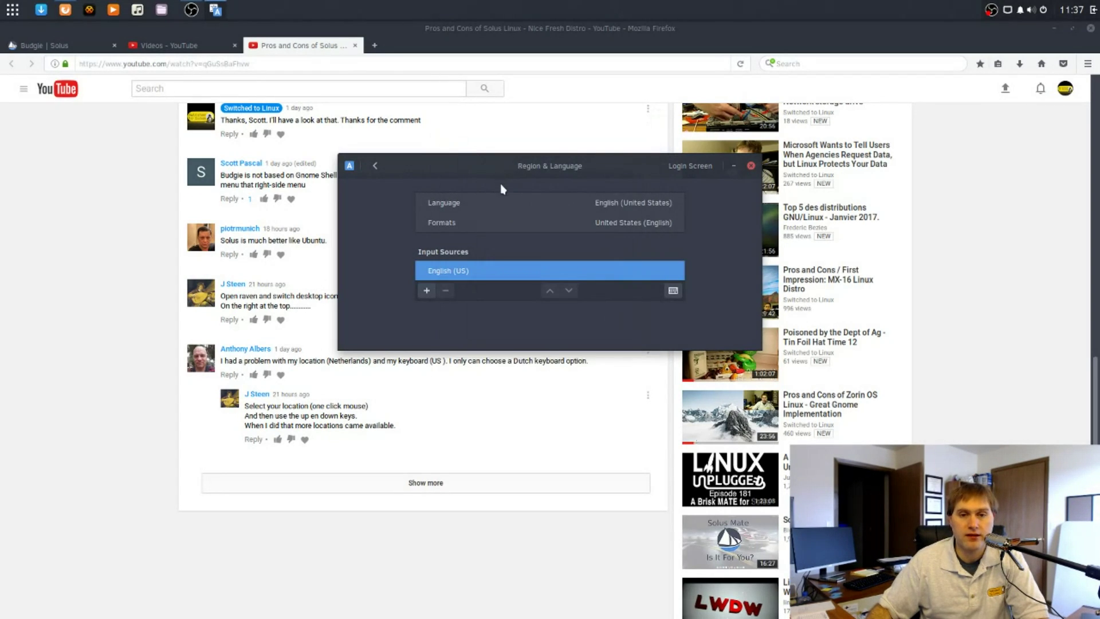
{"action": "left_click", "coordinate": [609, 202]}
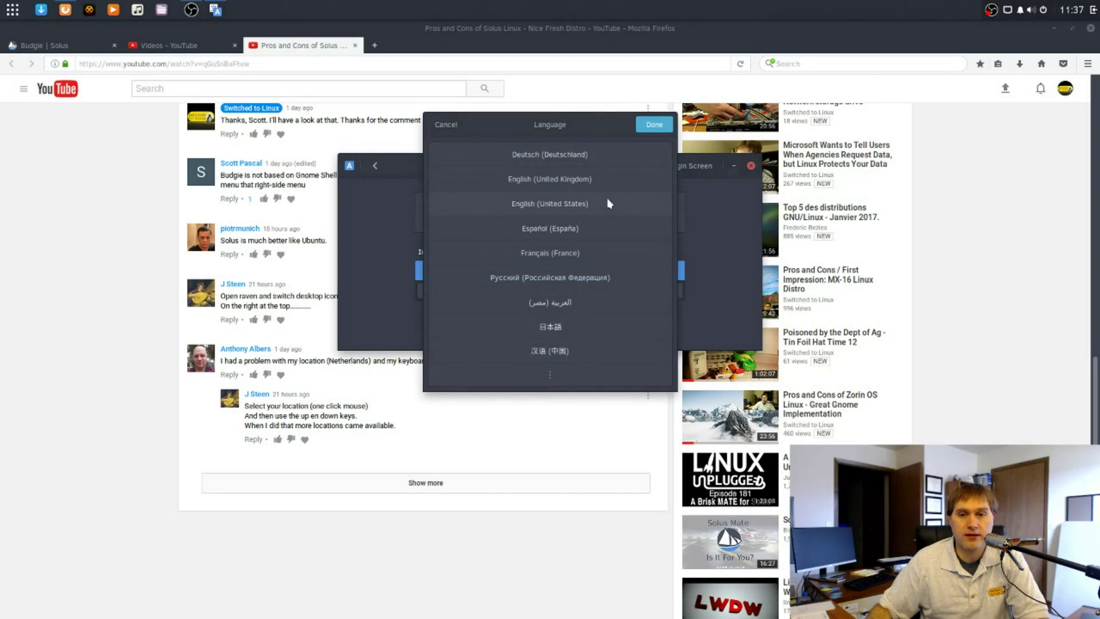
{"action": "left_click", "coordinate": [553, 374]}
{"action": "type", "text": "nethe"}
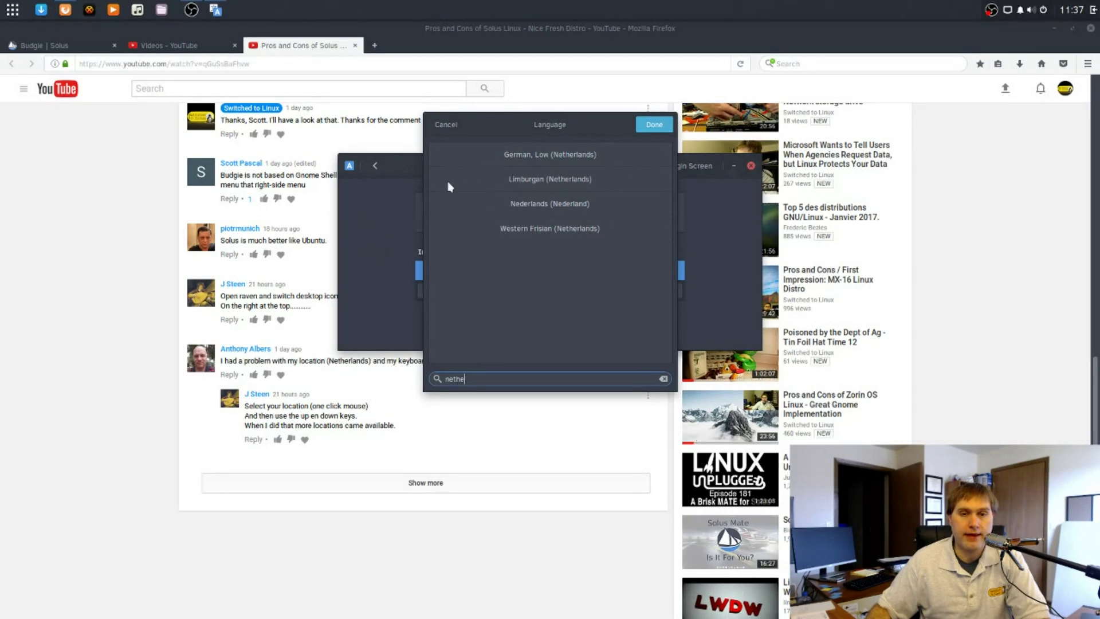
{"action": "left_click", "coordinate": [439, 124]}
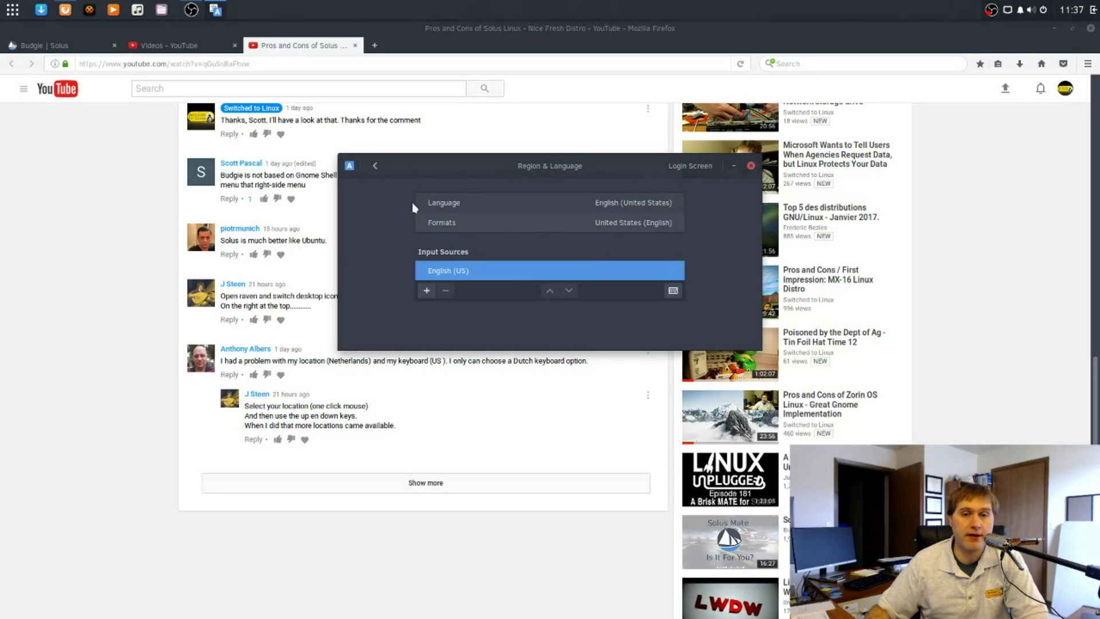
Close the Settings window and load more comments on the Pros and Cons video.
{"action": "left_click", "coordinate": [752, 167]}
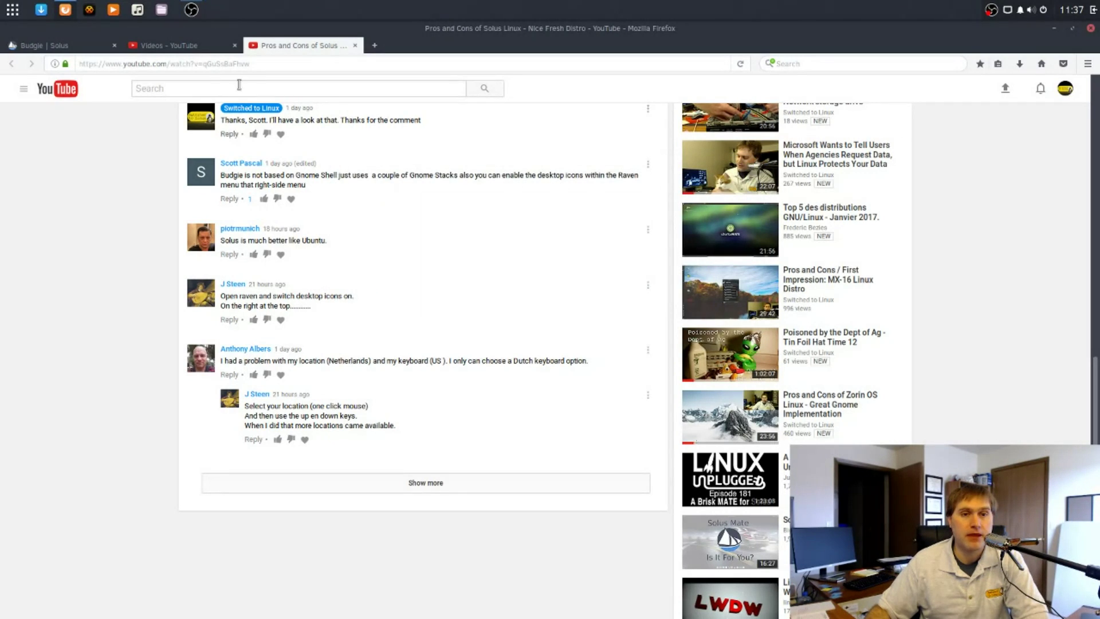
{"action": "left_click", "coordinate": [208, 49]}
{"action": "left_click", "coordinate": [269, 46]}
{"action": "scroll", "coordinate": [450, 225], "scroll_direction": "down", "scroll_amount": 3}
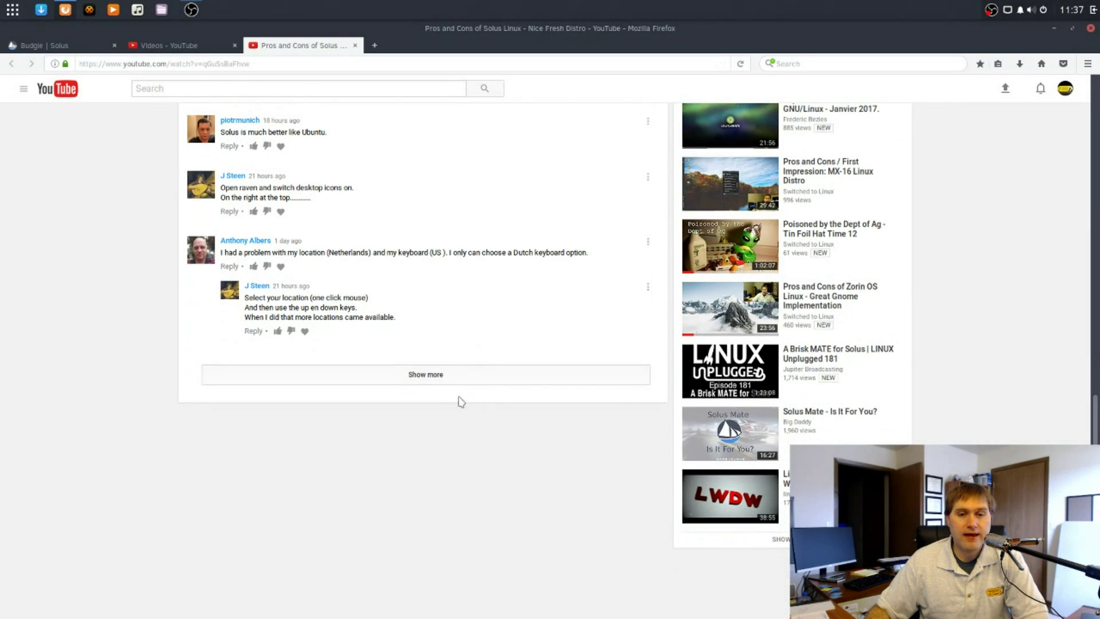
{"action": "left_click", "coordinate": [442, 381]}
{"action": "scroll", "coordinate": [520, 407], "scroll_direction": "up", "scroll_amount": 15}
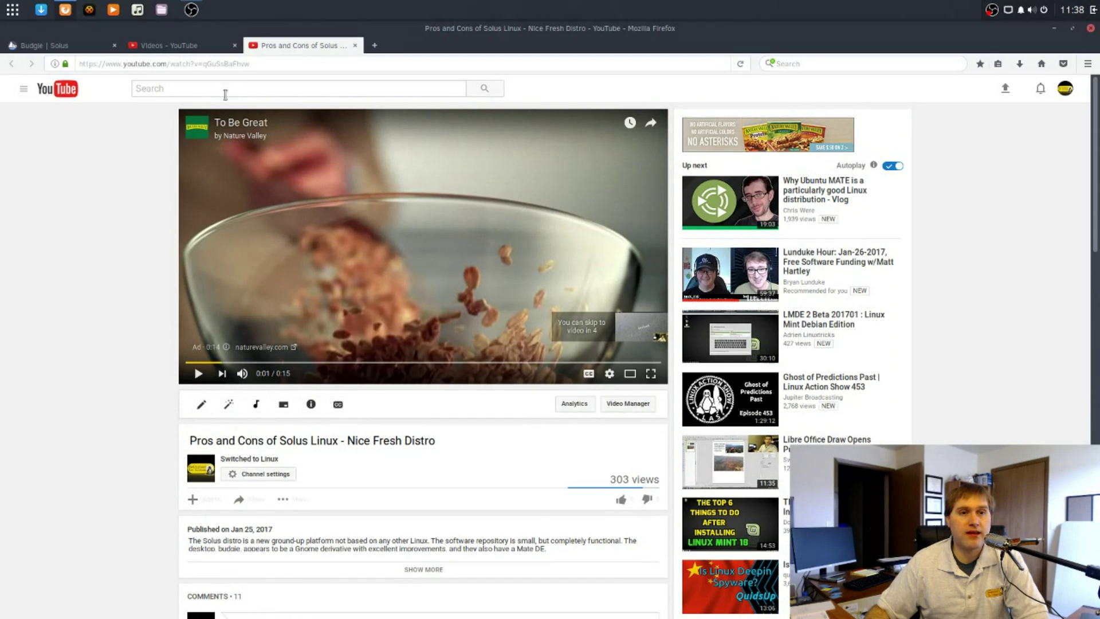
Close Firefox with all three tabs and open the Raven side panel.
{"action": "left_click", "coordinate": [1091, 28]}
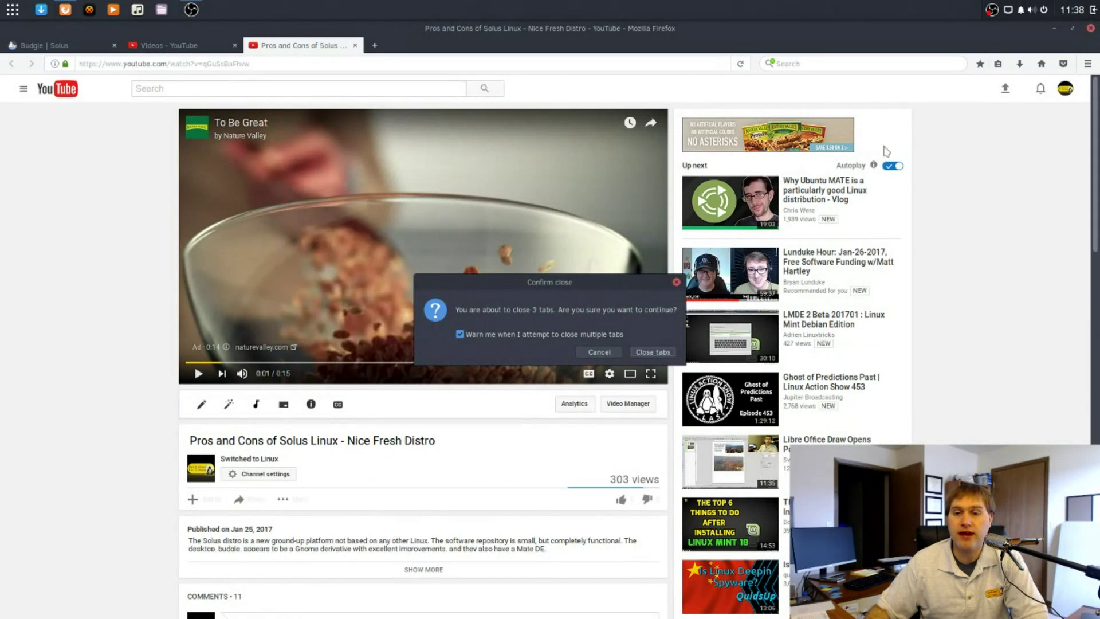
{"action": "left_click", "coordinate": [648, 352]}
{"action": "left_click", "coordinate": [1094, 9]}
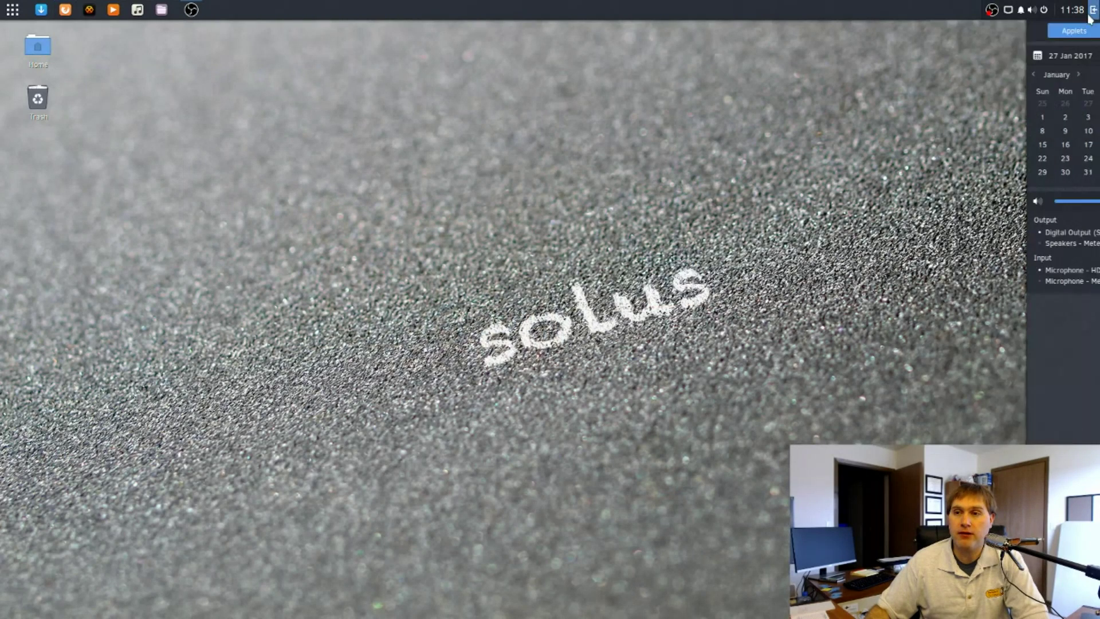
Review Budgie Settings in Raven, then close the sidebar.
{"action": "left_click", "coordinate": [1089, 32]}
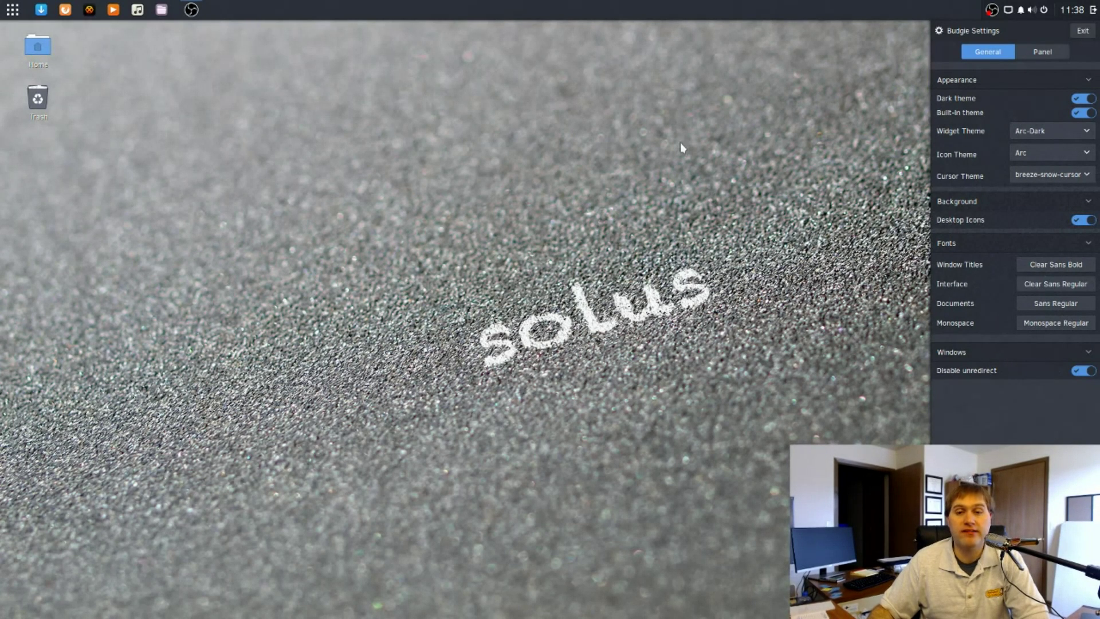
{"action": "left_click", "coordinate": [364, 337]}
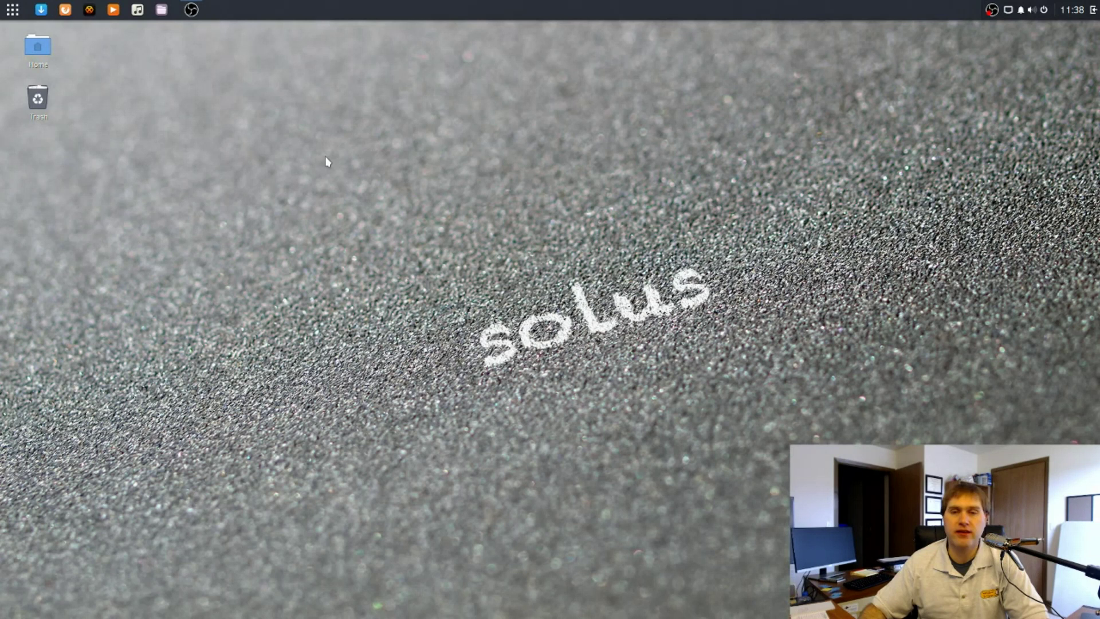
{"action": "left_click", "coordinate": [10, 8]}
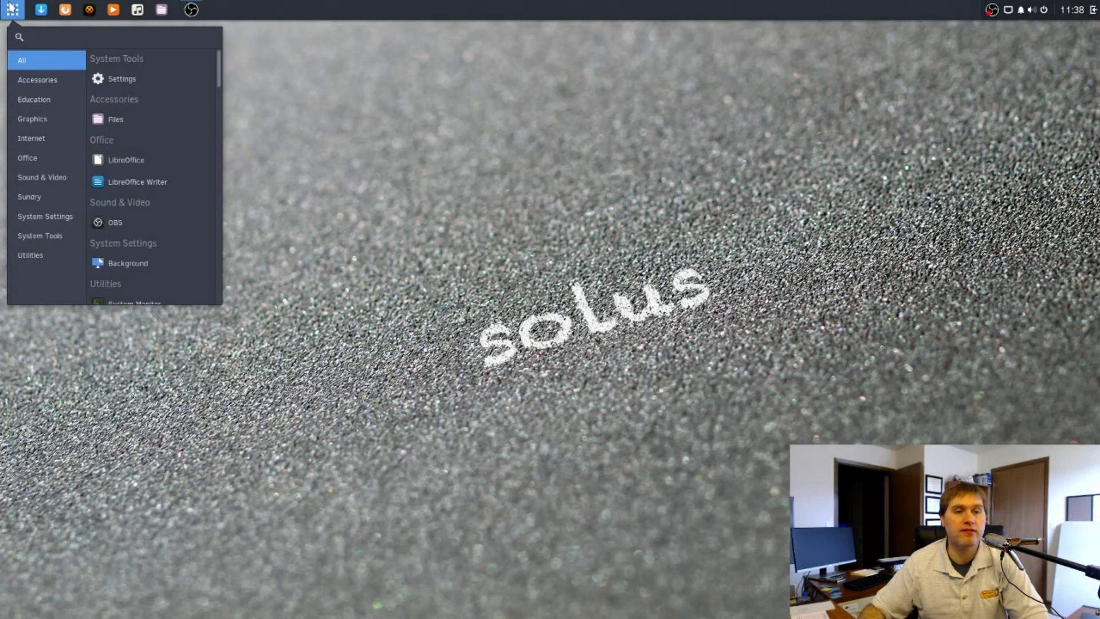
{"action": "scroll", "coordinate": [157, 185], "scroll_direction": "down", "scroll_amount": 10}
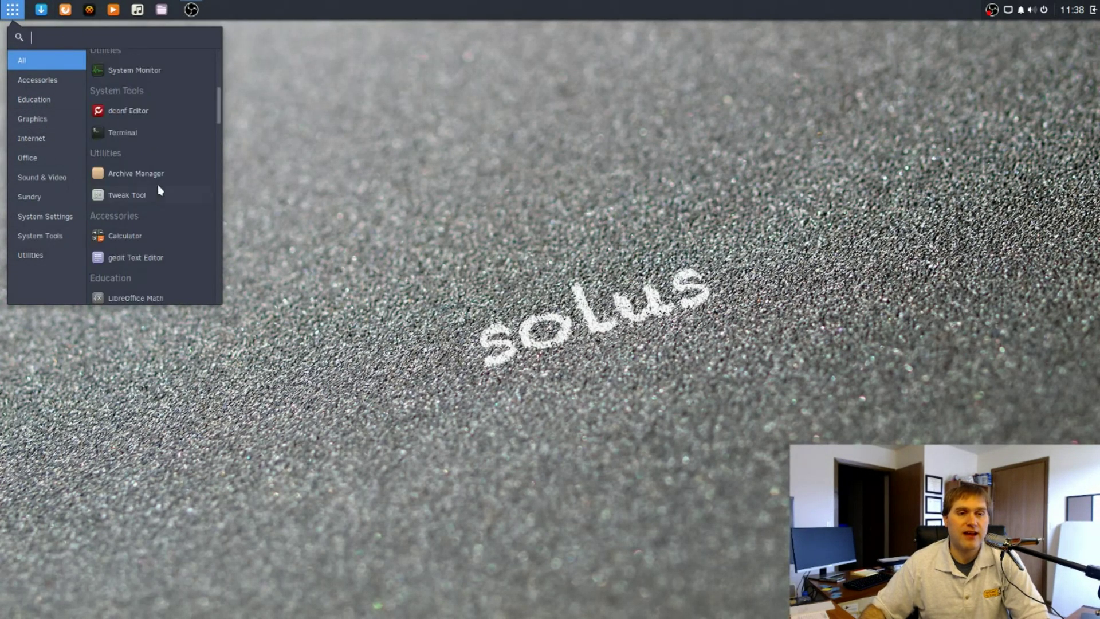
{"action": "scroll", "coordinate": [154, 215], "scroll_direction": "up", "scroll_amount": 6}
{"action": "scroll", "coordinate": [153, 219], "scroll_direction": "up", "scroll_amount": 3}
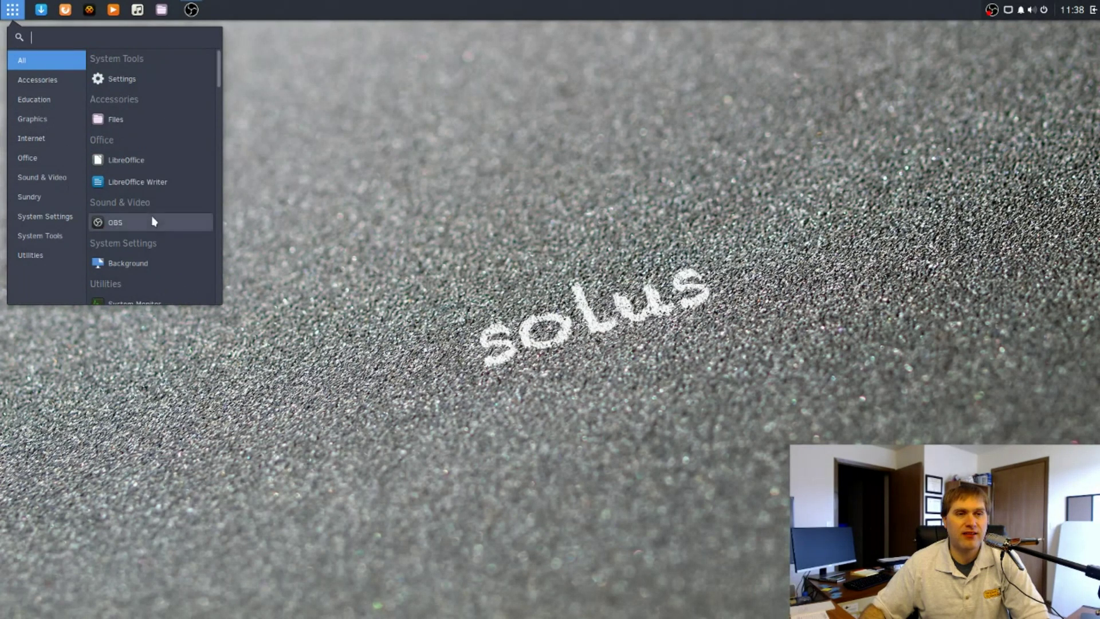
{"action": "left_click", "coordinate": [711, 349]}
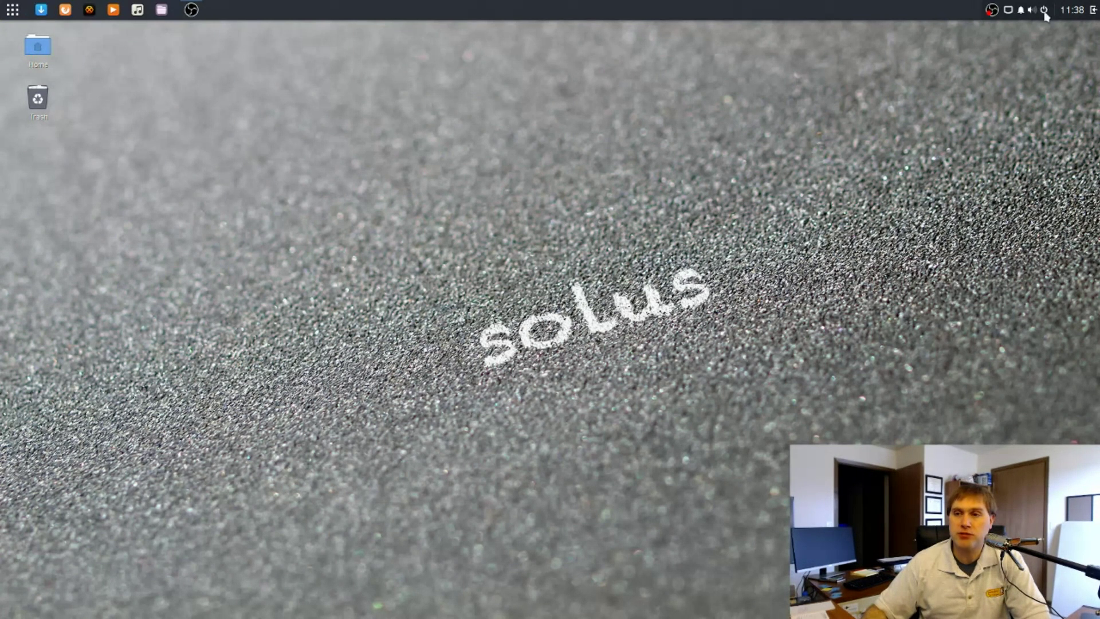
{"action": "left_click", "coordinate": [1095, 11]}
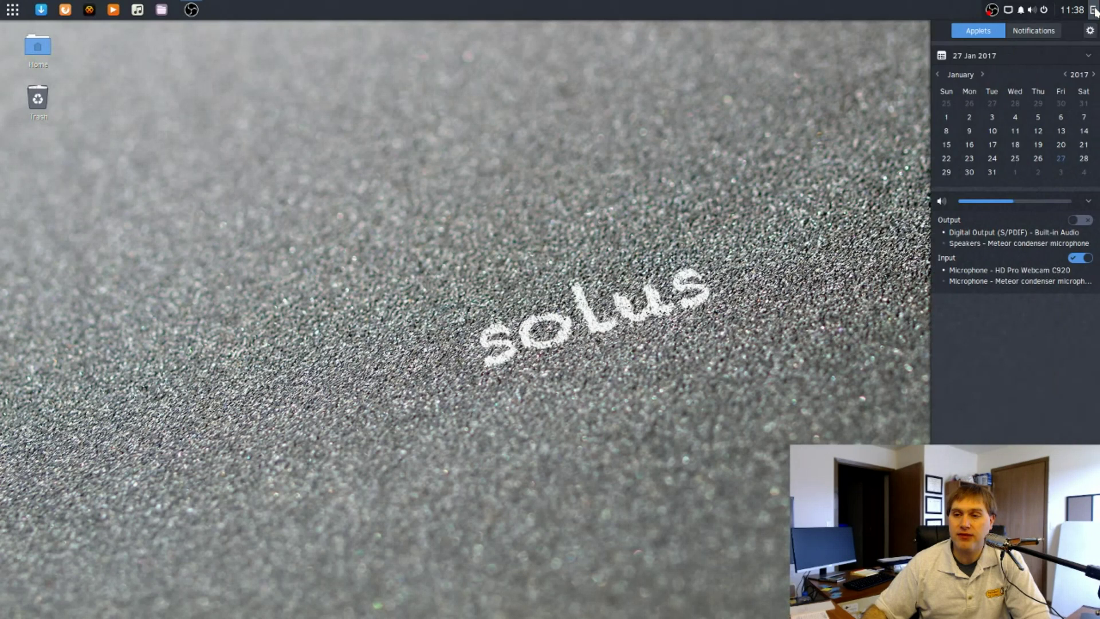
{"action": "left_click", "coordinate": [1095, 10]}
{"action": "left_click", "coordinate": [1093, 10]}
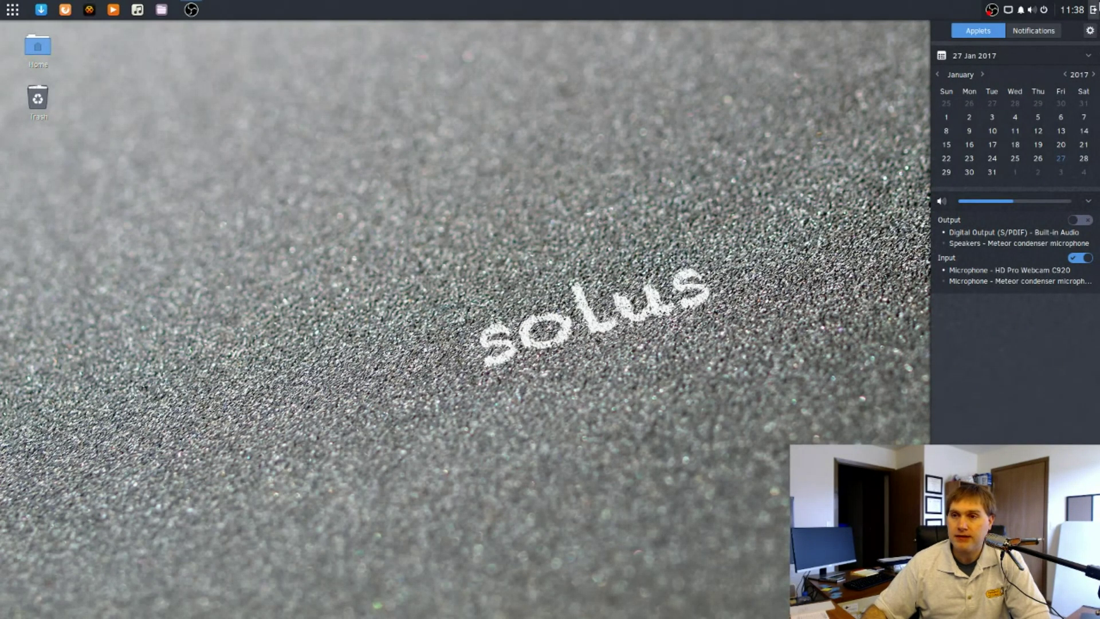
{"action": "left_click", "coordinate": [1094, 11]}
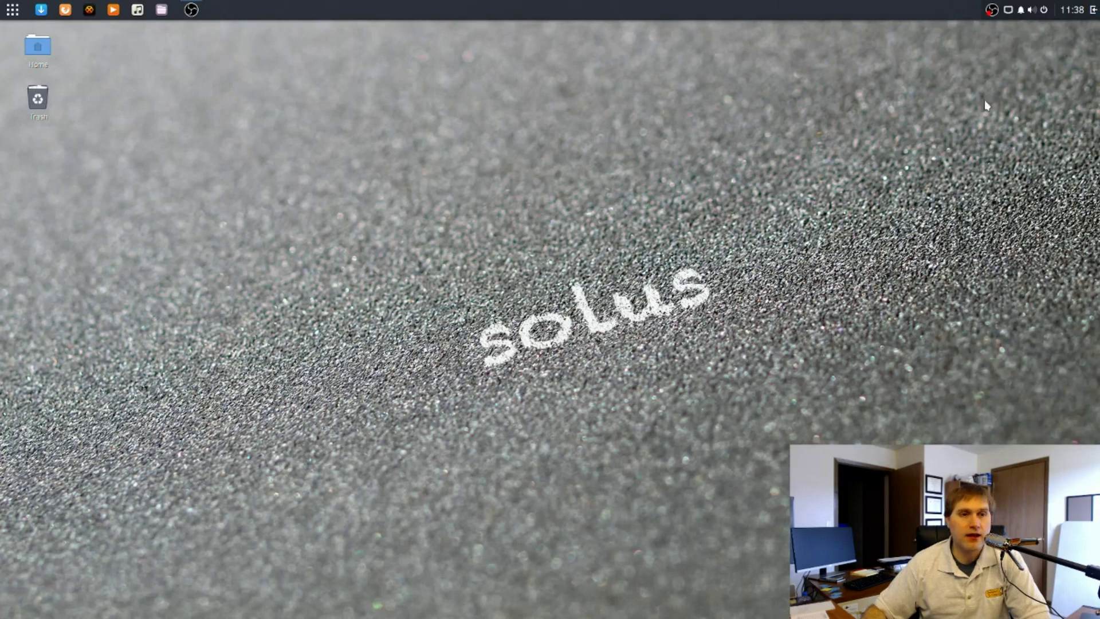